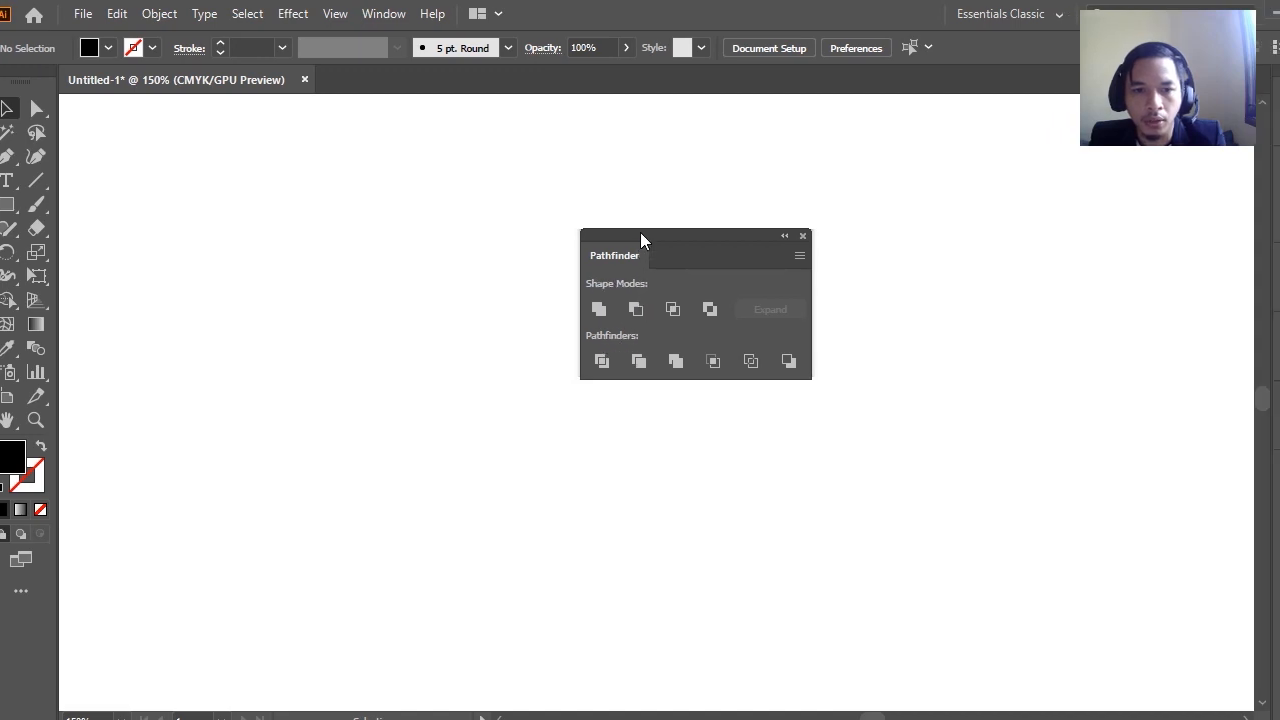
Draw a circle about 31 mm in diameter on the empty artboard and fill it with red
{"action": "left_click_drag", "start_coordinate": [655, 234], "coordinate": [667, 219]}
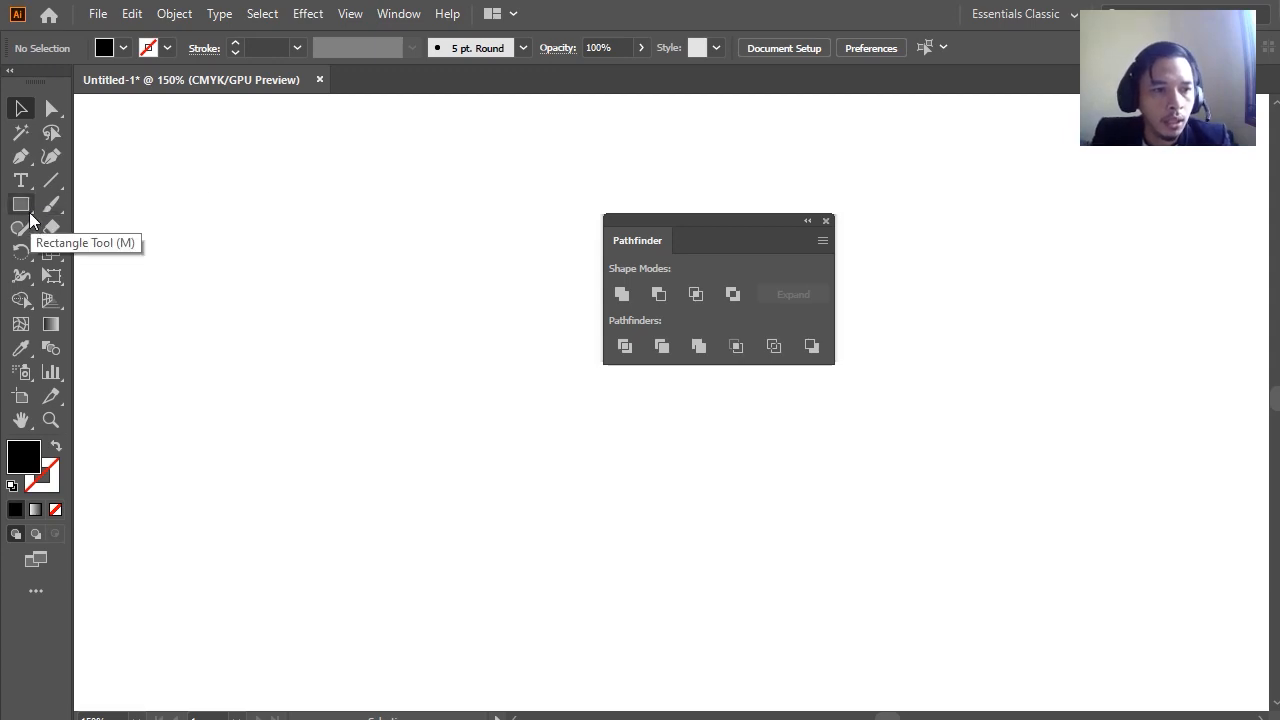
{"action": "left_click_drag", "start_coordinate": [27, 208], "coordinate": [86, 250]}
{"action": "left_click_drag", "start_coordinate": [201, 236], "coordinate": [296, 356]}
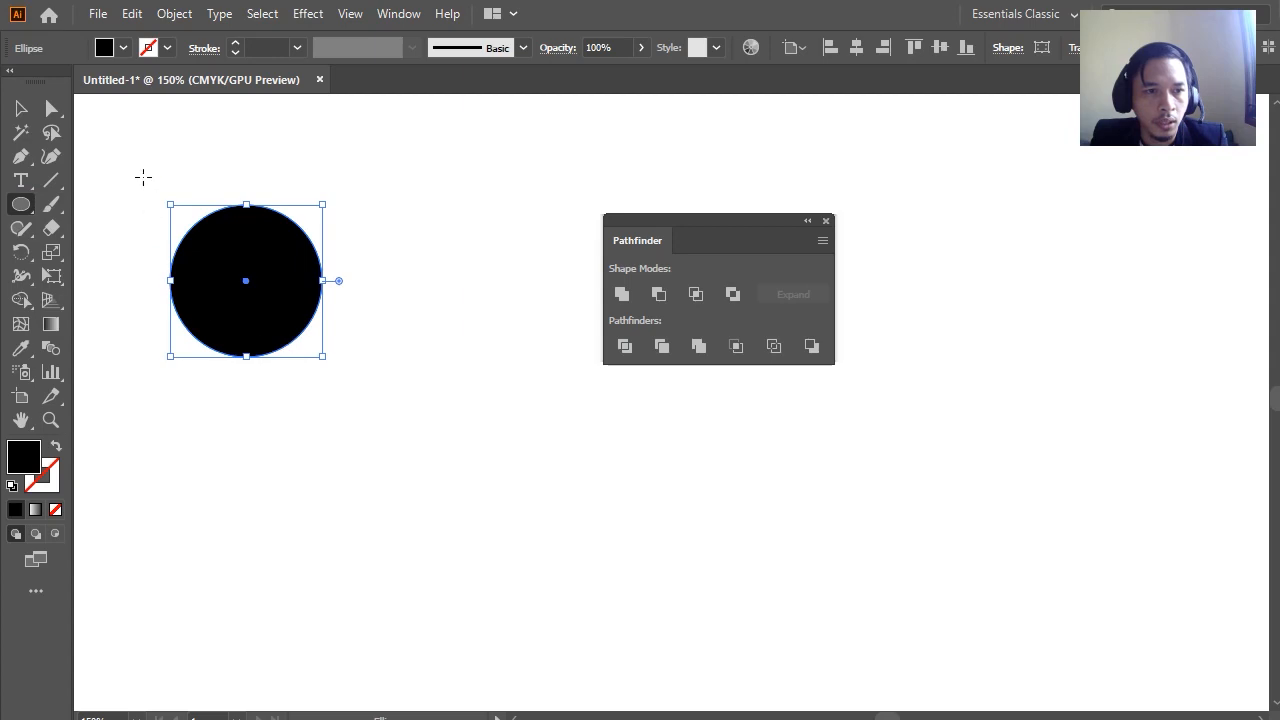
{"action": "left_click", "coordinate": [123, 48]}
{"action": "left_click", "coordinate": [153, 81]}
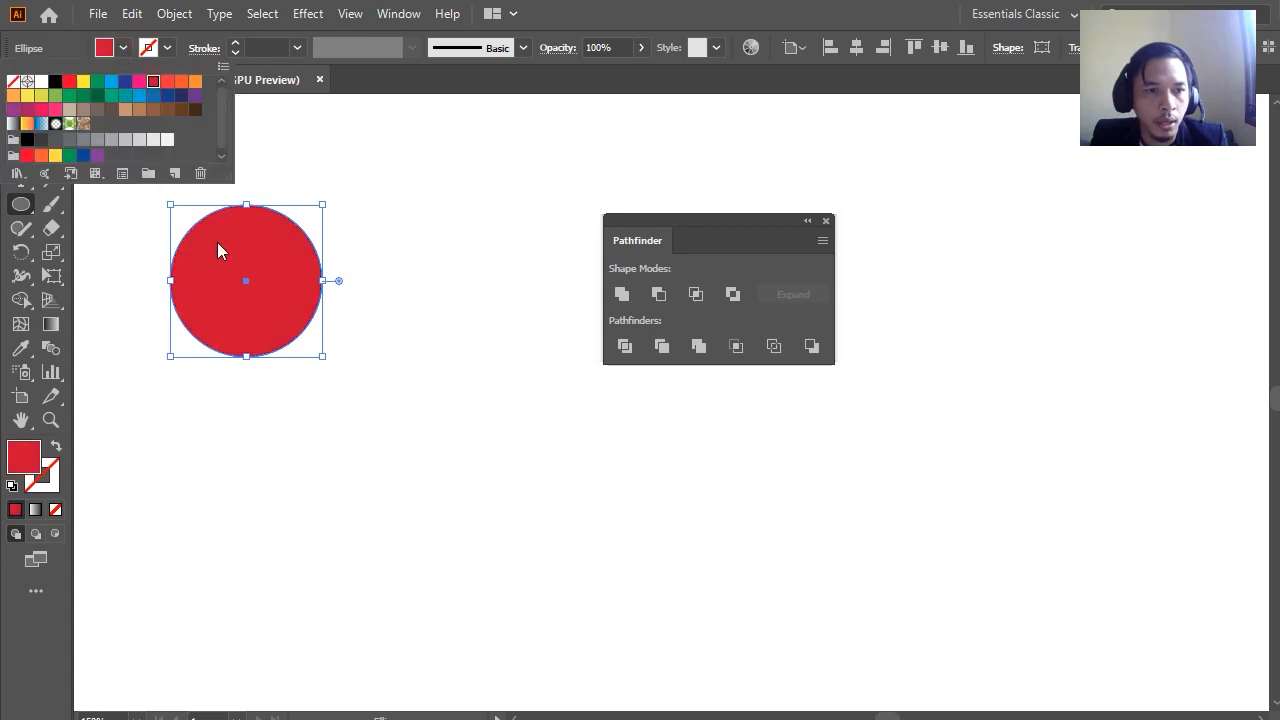
{"action": "left_click", "coordinate": [220, 268]}
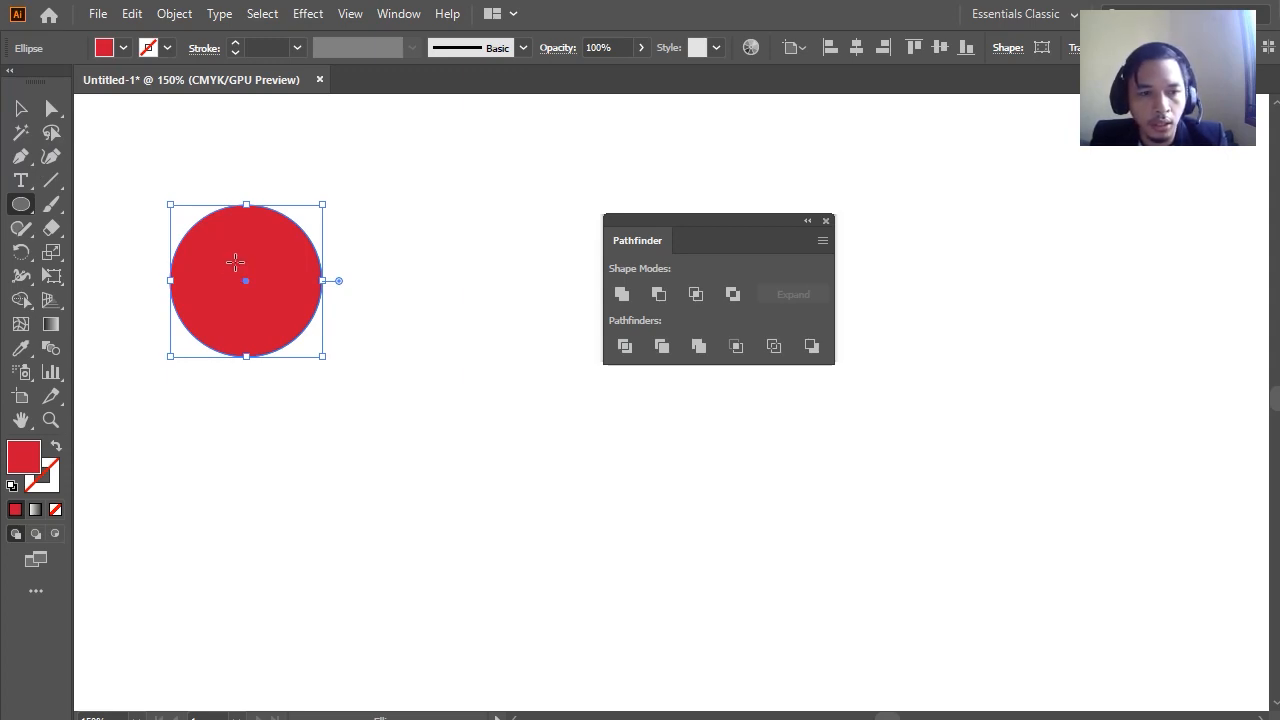
Duplicate the red circle, placing the copy below and to the right of the original
{"action": "key", "text": "alt"}
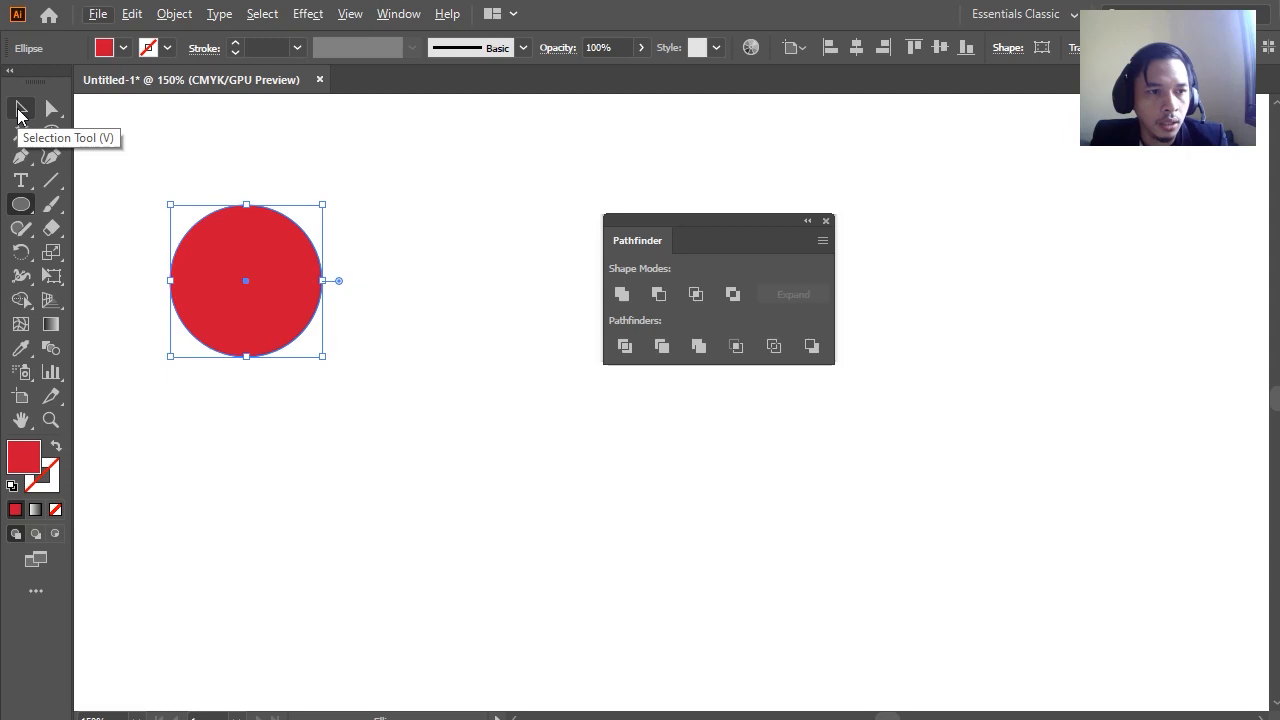
{"action": "left_click", "coordinate": [20, 110]}
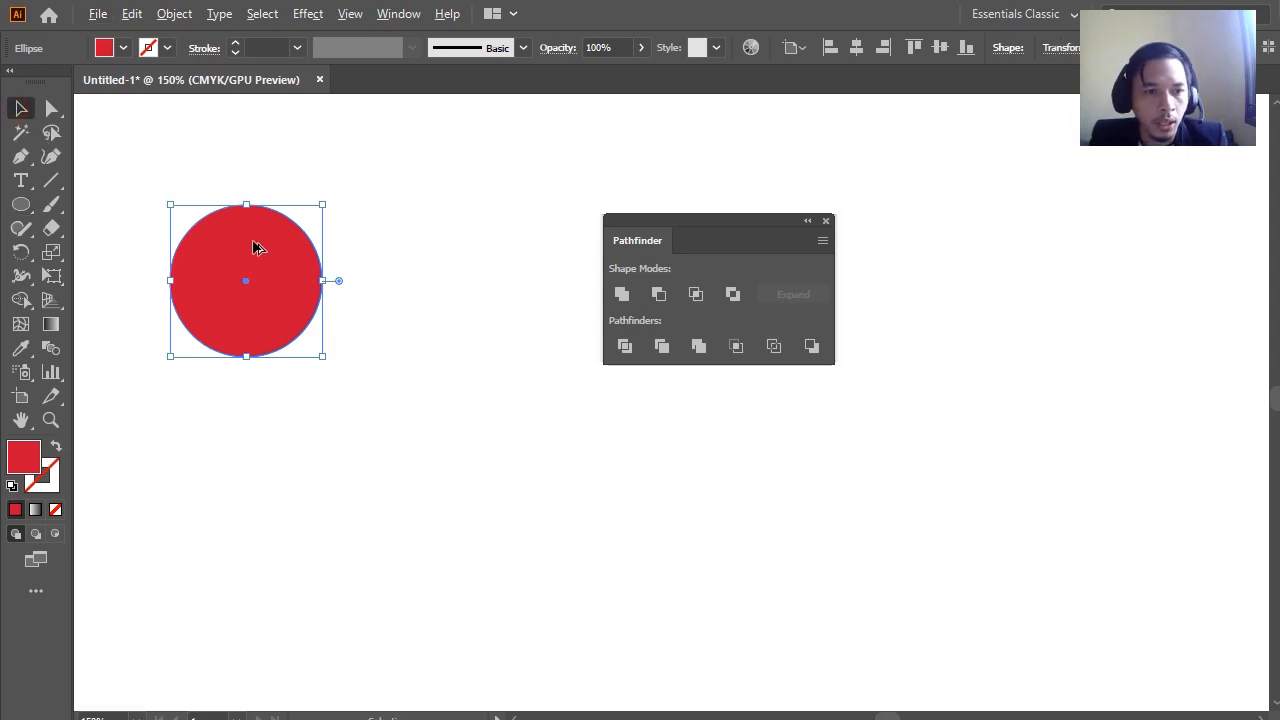
{"action": "left_click_drag", "start_coordinate": [255, 249], "coordinate": [418, 330]}
{"action": "left_click", "coordinate": [167, 52]}
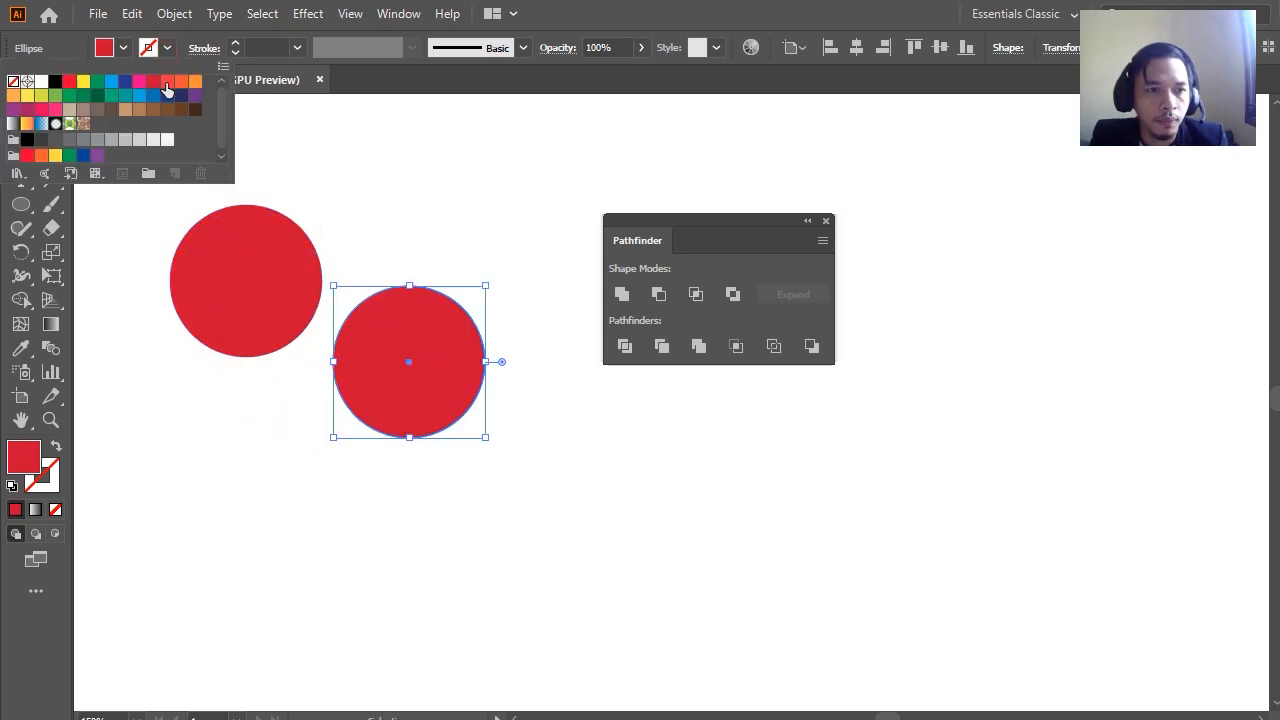
{"action": "left_click", "coordinate": [97, 104]}
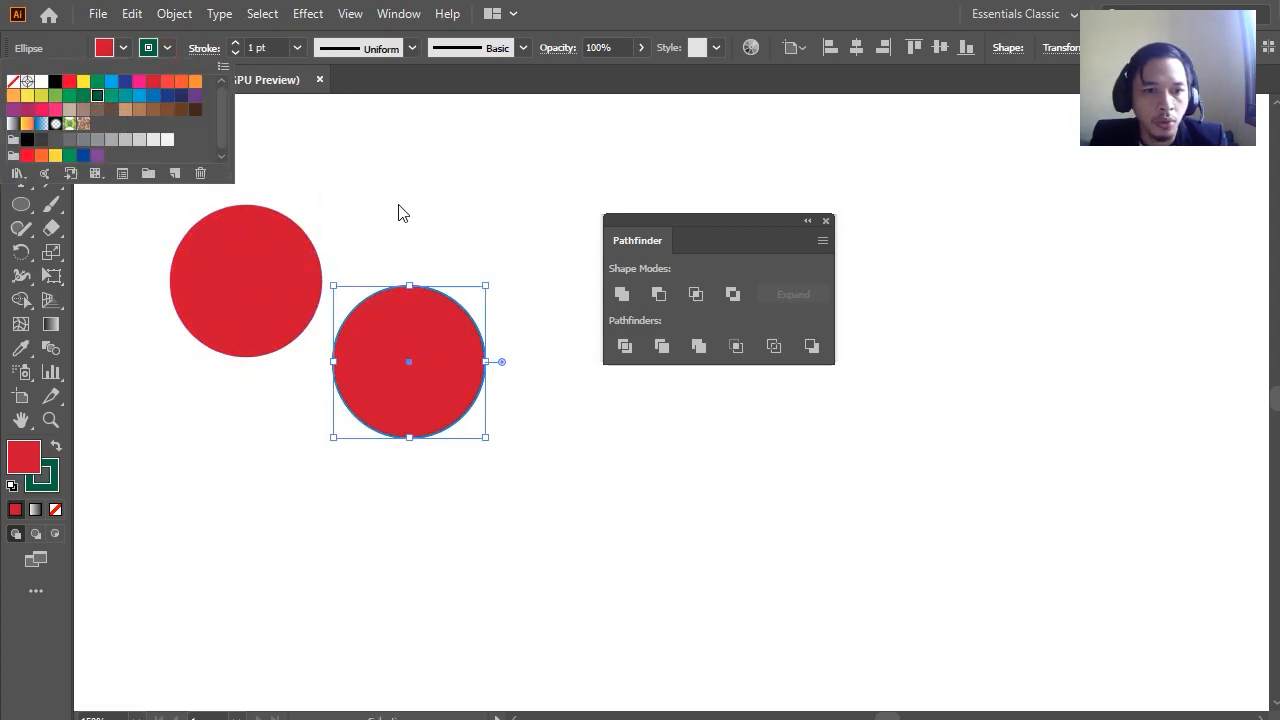
{"action": "key", "text": "Escape"}
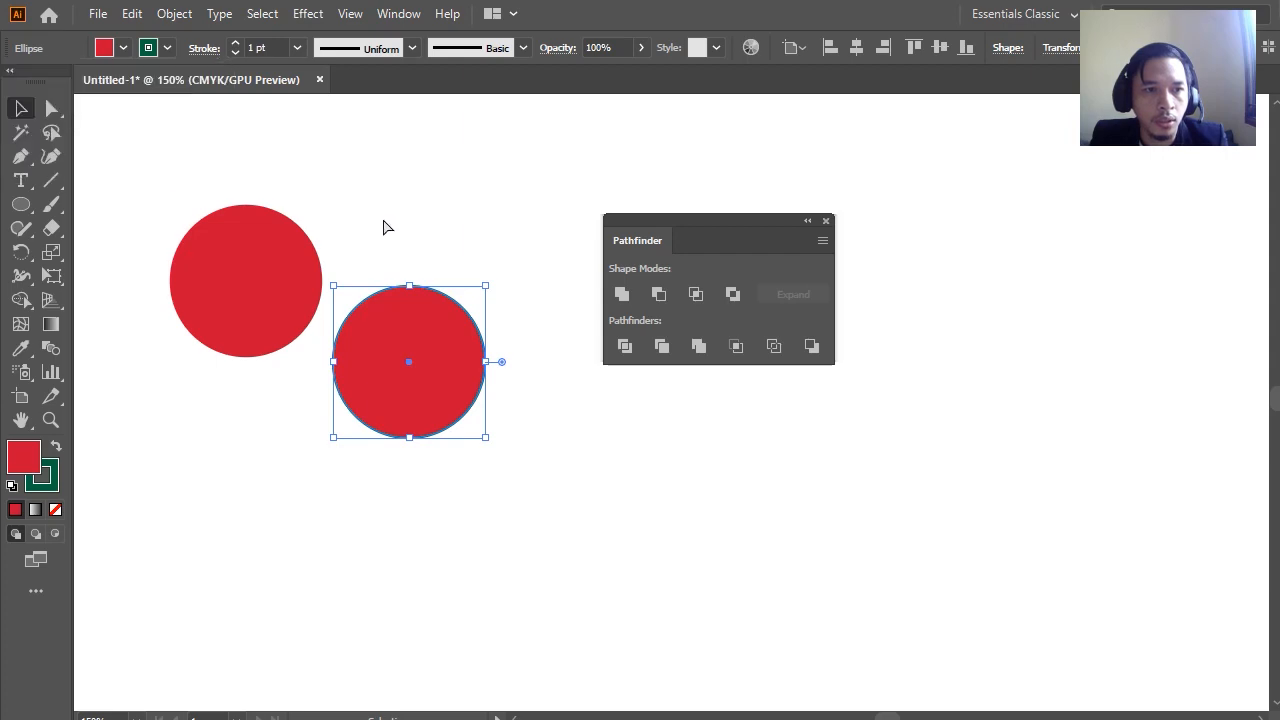
Fill the copied circle with dark green and move it level with the red circle so it overlaps the red one's right side
{"action": "left_click", "coordinate": [123, 49]}
{"action": "left_click", "coordinate": [97, 95]}
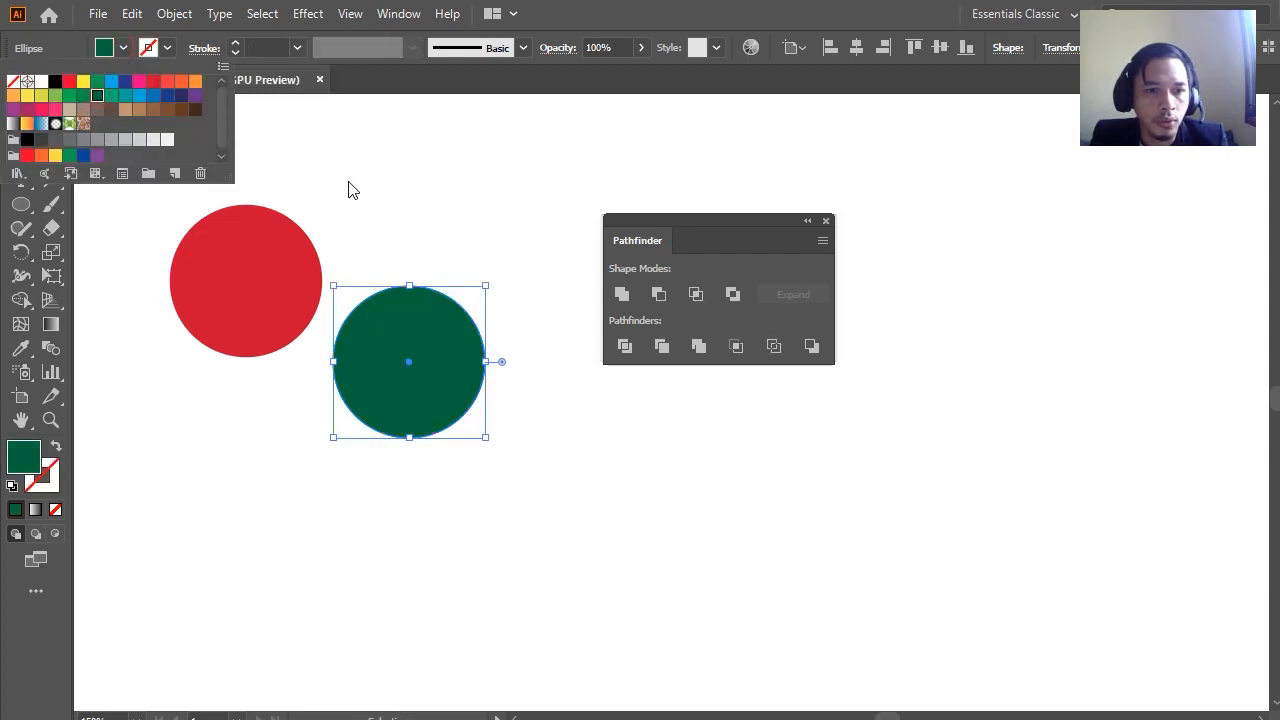
{"action": "key", "text": "Escape"}
{"action": "left_click_drag", "start_coordinate": [414, 360], "coordinate": [348, 283]}
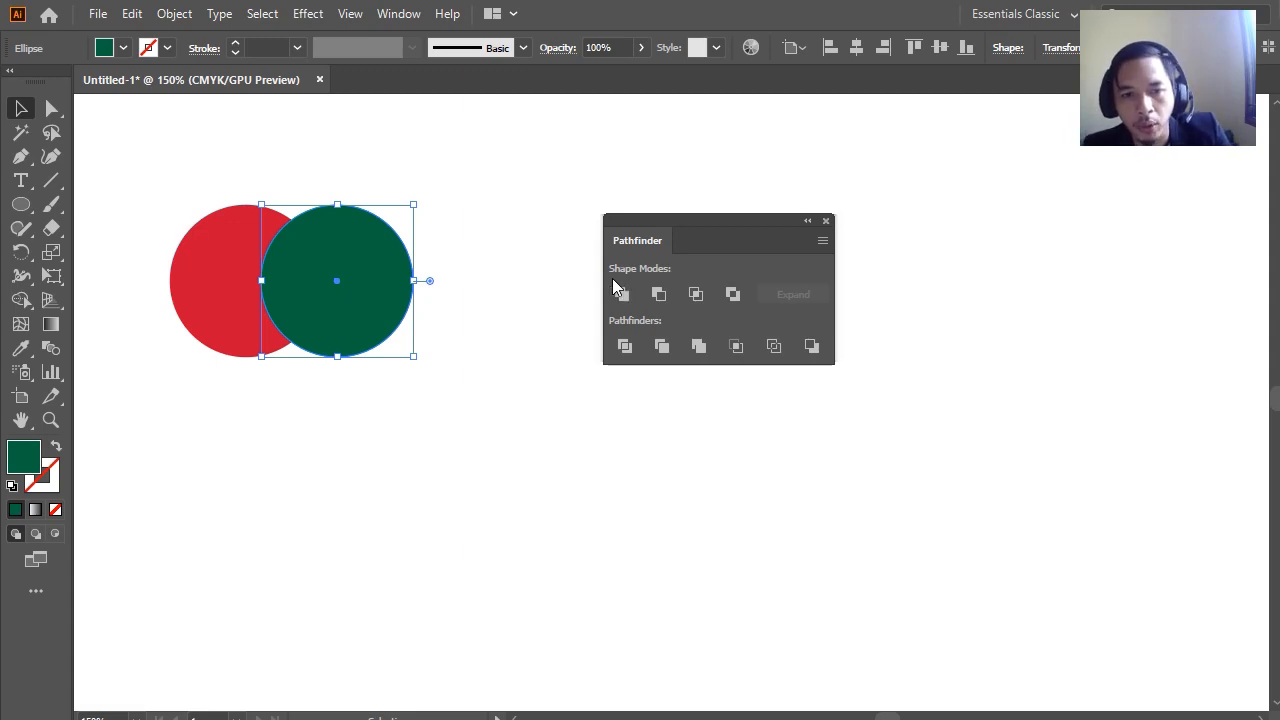
Unite the two overlapping circles with Pathfinder, then undo the merge
{"action": "left_click", "coordinate": [508, 242]}
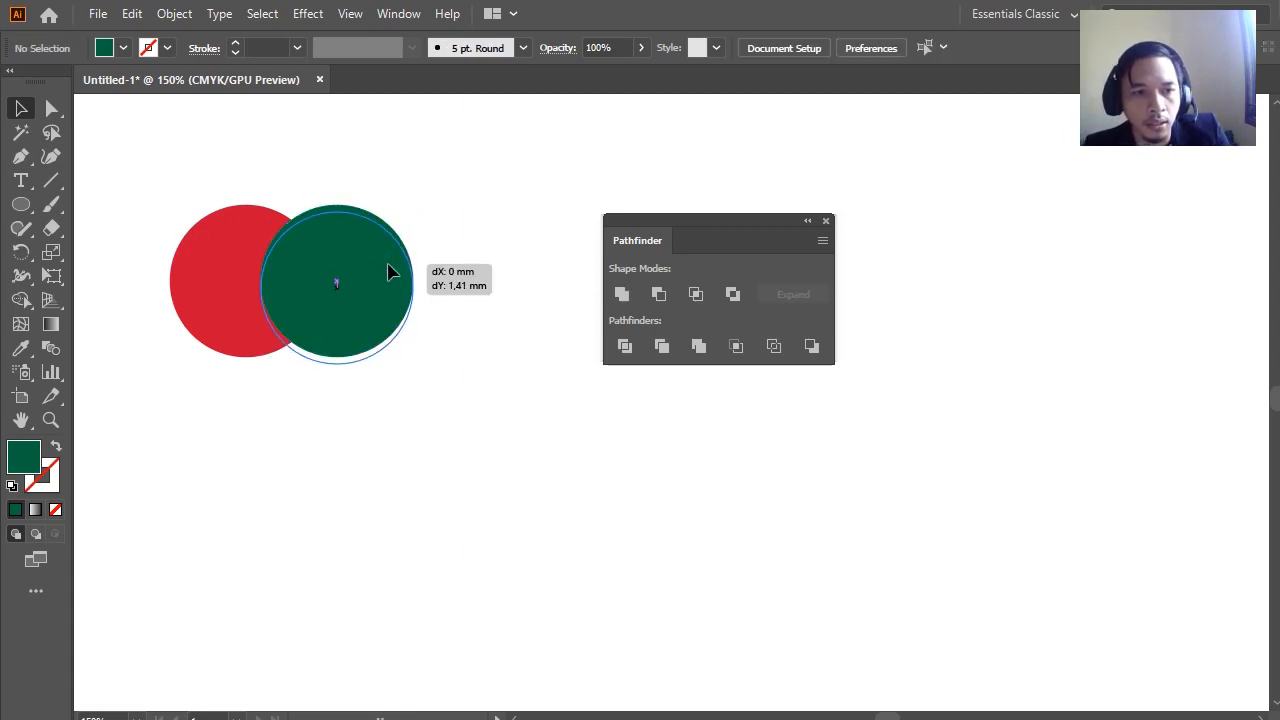
{"action": "left_click_drag", "start_coordinate": [167, 165], "coordinate": [362, 365]}
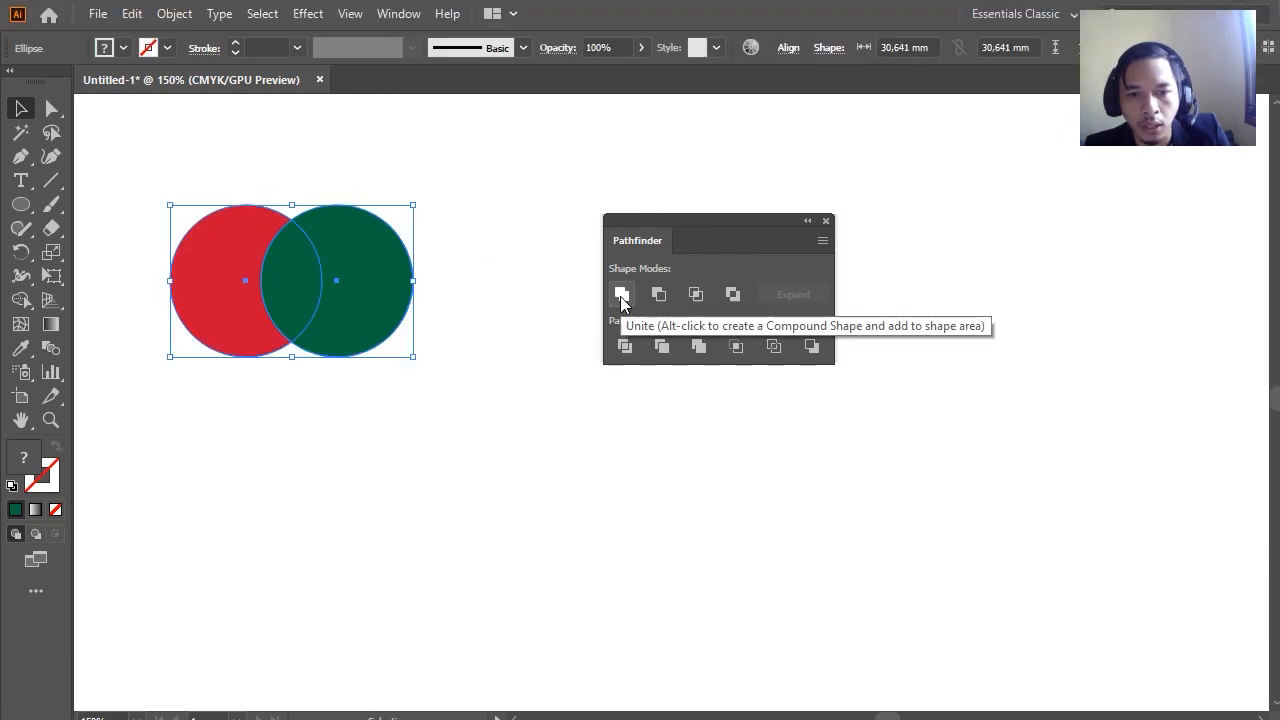
{"action": "left_click", "coordinate": [621, 296]}
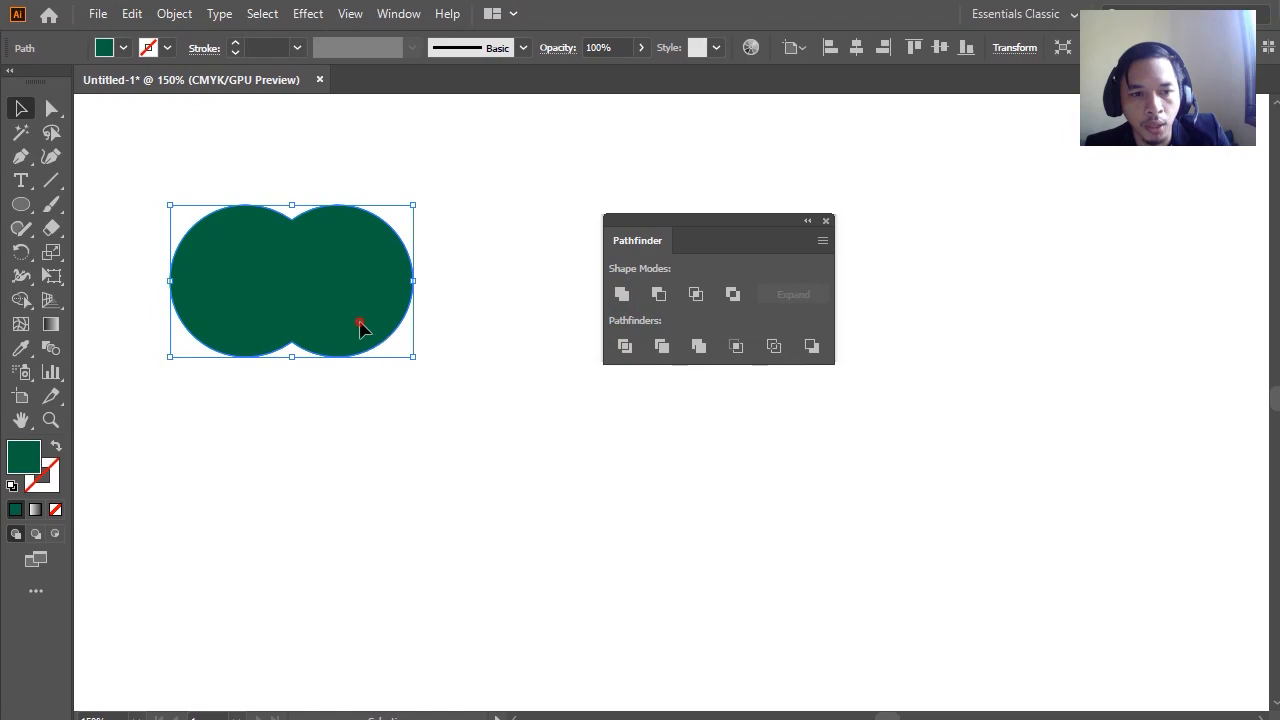
{"action": "left_click_drag", "start_coordinate": [360, 328], "coordinate": [368, 246]}
{"action": "left_click_drag", "start_coordinate": [410, 305], "coordinate": [311, 268]}
{"action": "key", "text": "ctrl+z"}
{"action": "key", "text": "ctrl+z"}
{"action": "key", "text": "ctrl+z"}
{"action": "key", "text": "ctrl+z"}
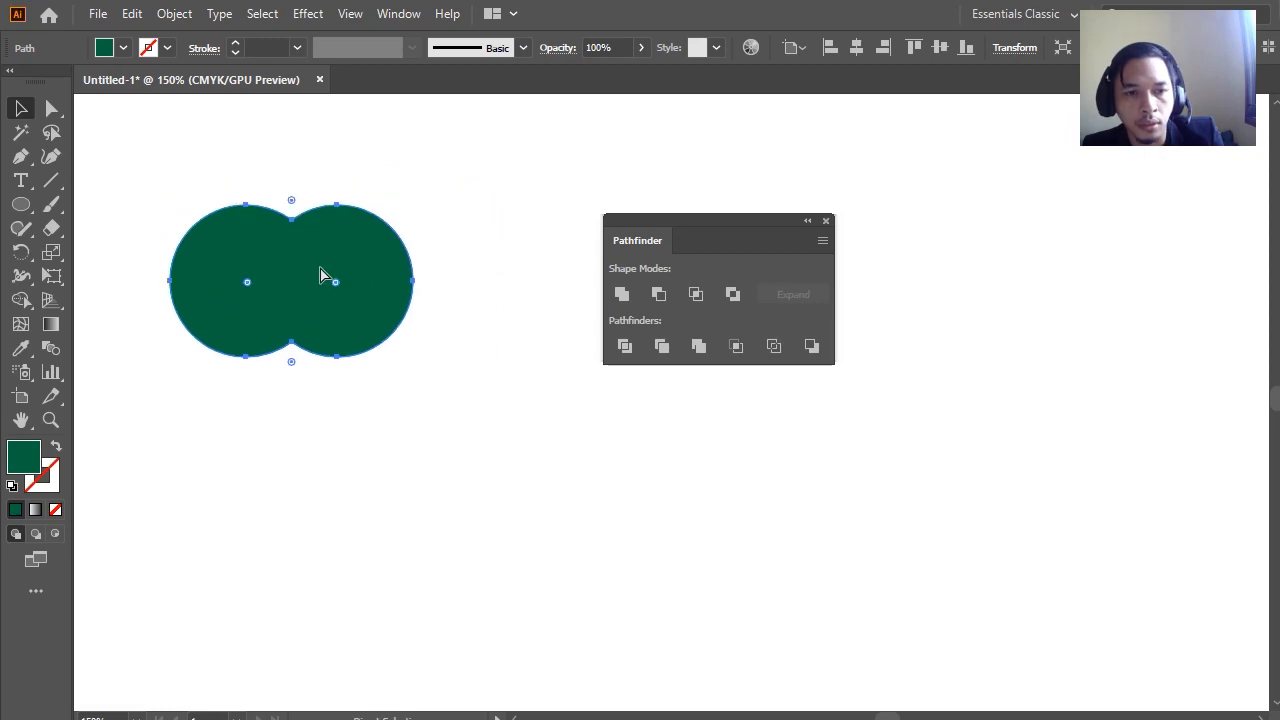
Shift the green circle slightly to the right so it overlaps less of the red circle
{"action": "left_click", "coordinate": [437, 360]}
{"action": "mouse_move", "coordinate": [368, 293]}
{"action": "left_mouse_down"}
{"action": "mouse_move", "coordinate": [461, 292]}
{"action": "mouse_move", "coordinate": [361, 293]}
{"action": "left_mouse_up"}
{"action": "left_click", "coordinate": [459, 401]}
{"action": "left_click", "coordinate": [398, 414]}
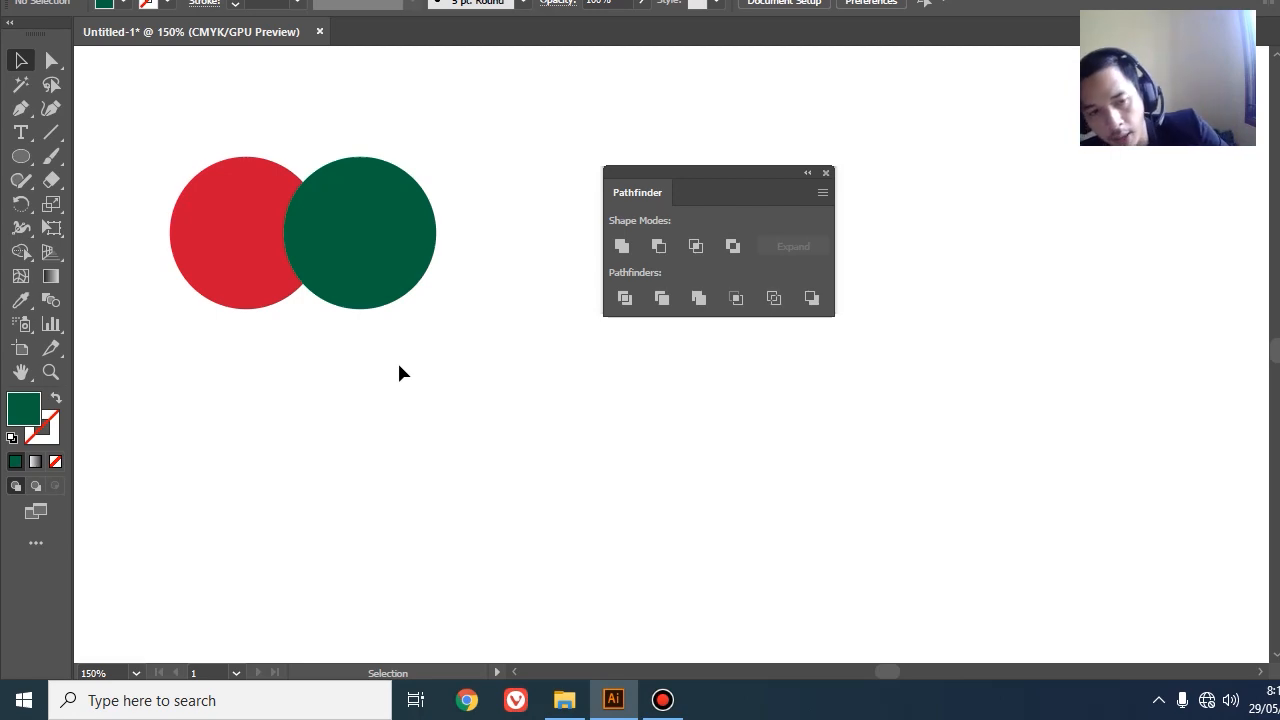
Subtract the green circle from the red one with Minus Front, then undo the subtraction
{"action": "left_click", "coordinate": [397, 362]}
{"action": "left_click_drag", "start_coordinate": [203, 112], "coordinate": [321, 282]}
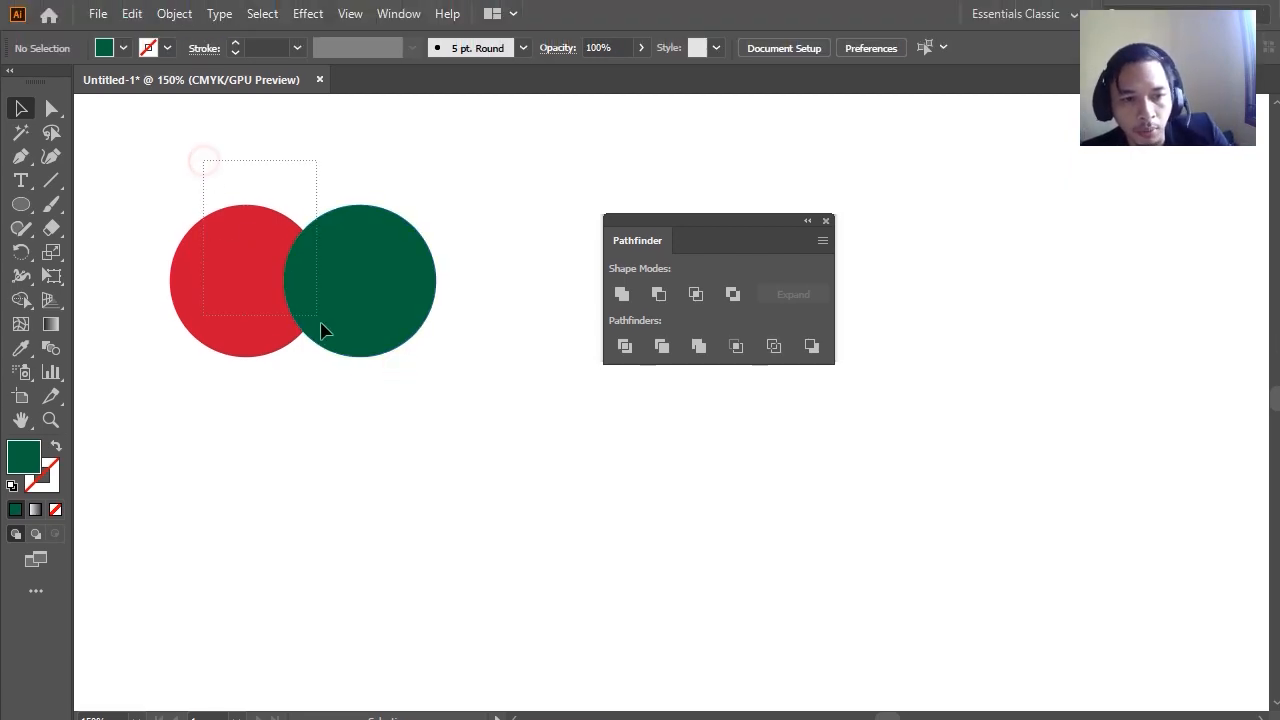
{"action": "left_click_drag", "start_coordinate": [321, 328], "coordinate": [371, 401]}
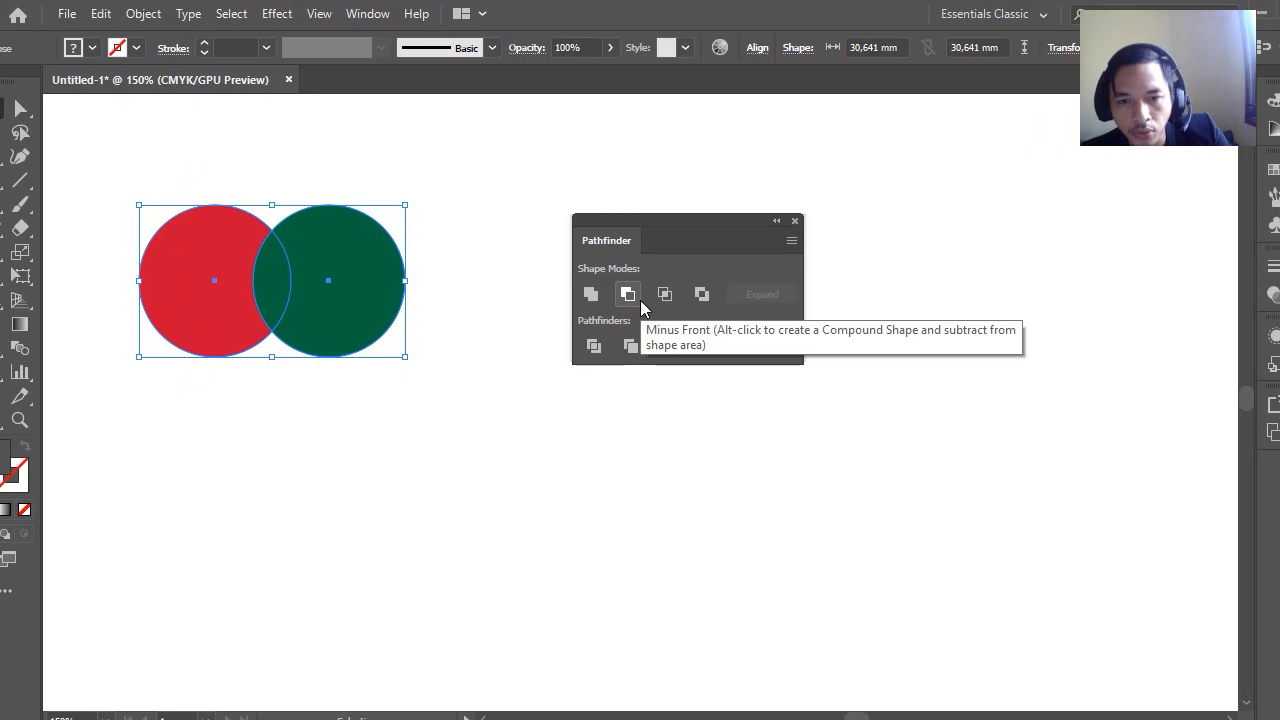
{"action": "left_click", "coordinate": [638, 298]}
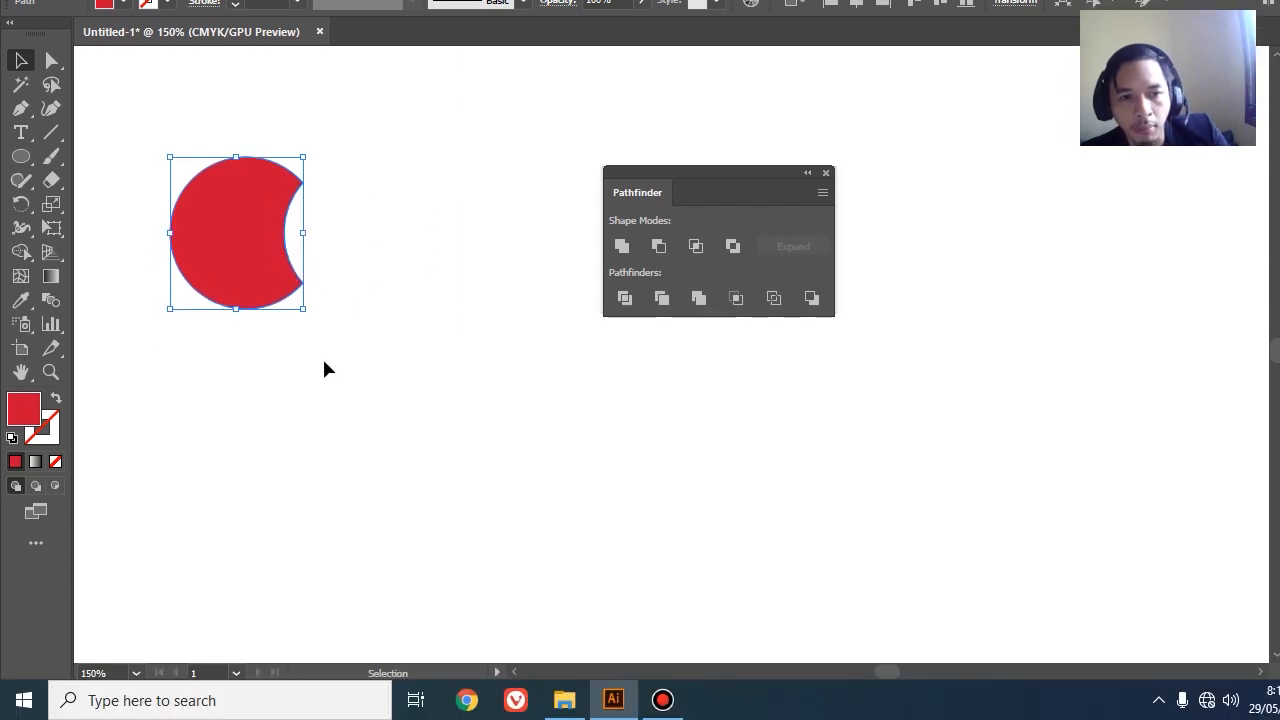
{"action": "key", "text": "ctrl+z"}
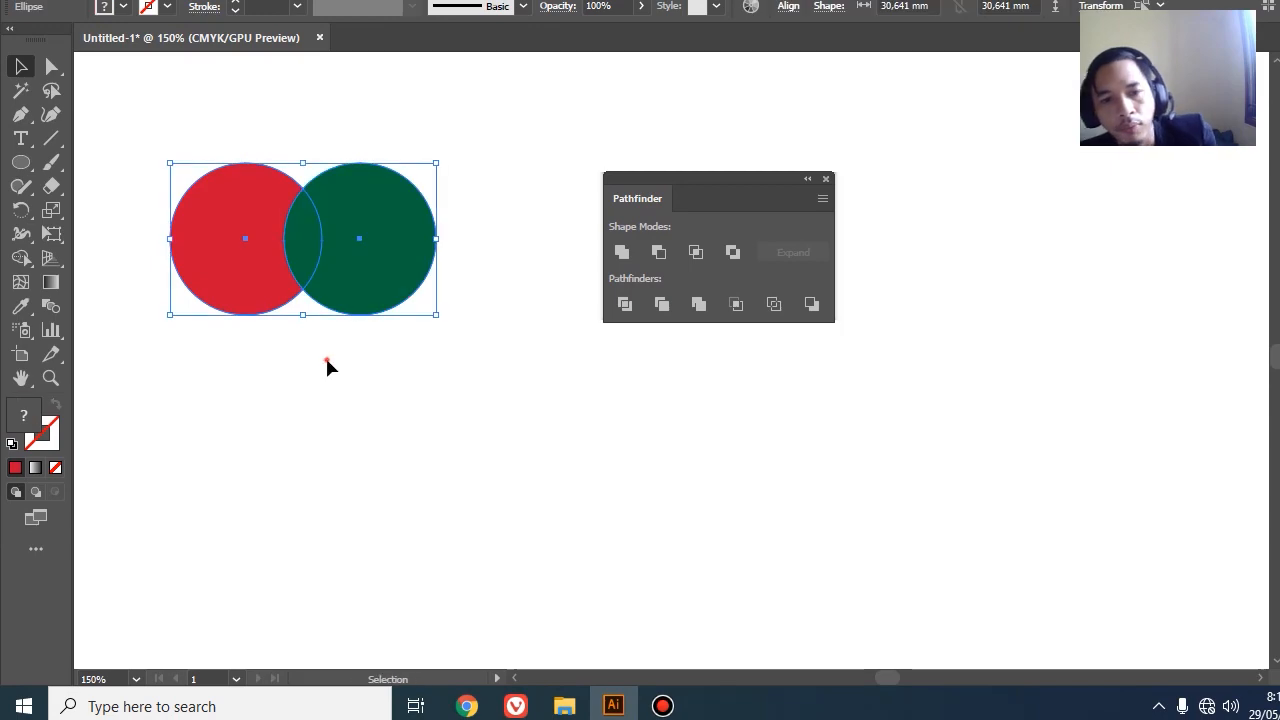
{"action": "left_click", "coordinate": [327, 356]}
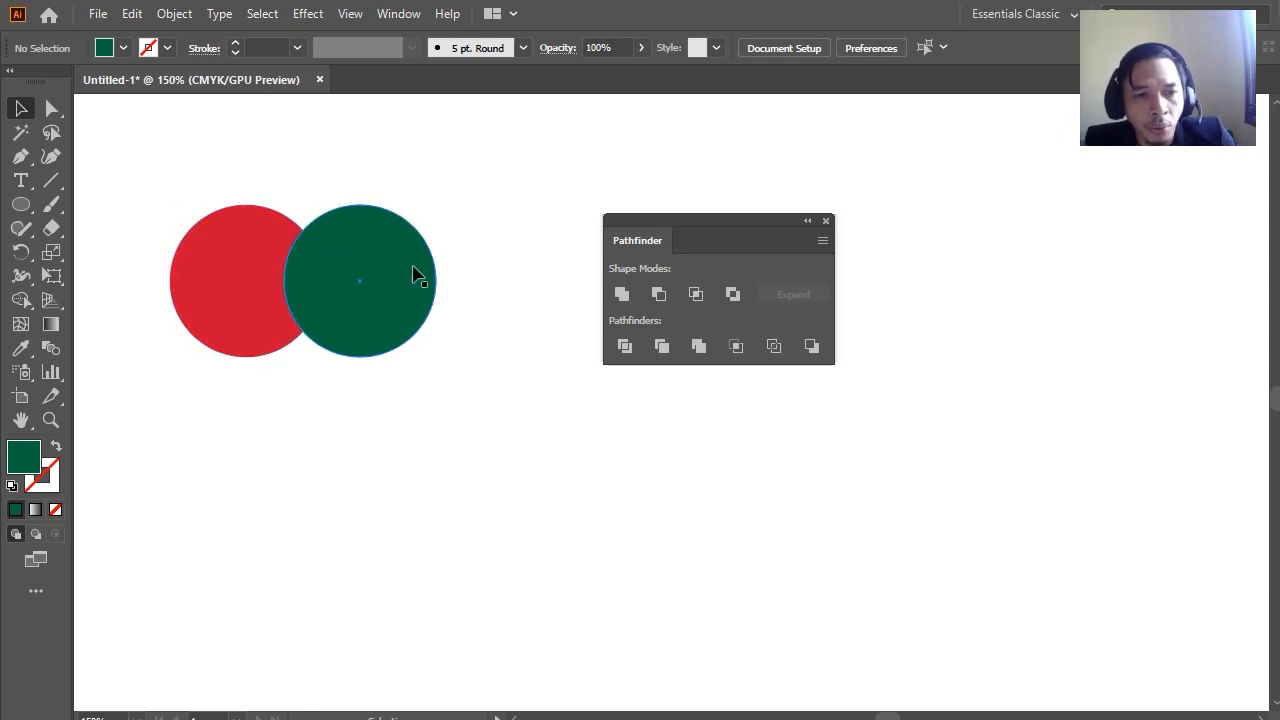
Nudge the green circle toward the red one and move both circles together farther right on the artboard
{"action": "left_click_drag", "start_coordinate": [368, 258], "coordinate": [360, 263]}
{"action": "left_click", "coordinate": [480, 195]}
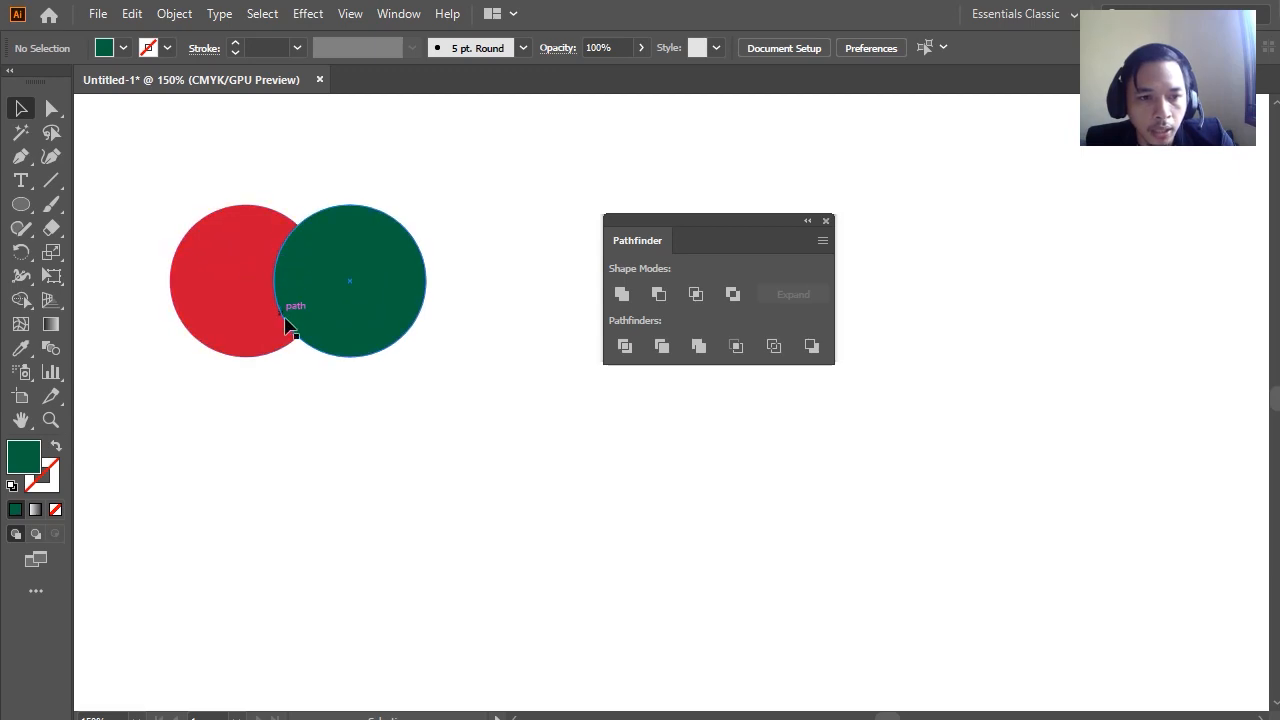
{"action": "left_click_drag", "start_coordinate": [176, 178], "coordinate": [485, 303]}
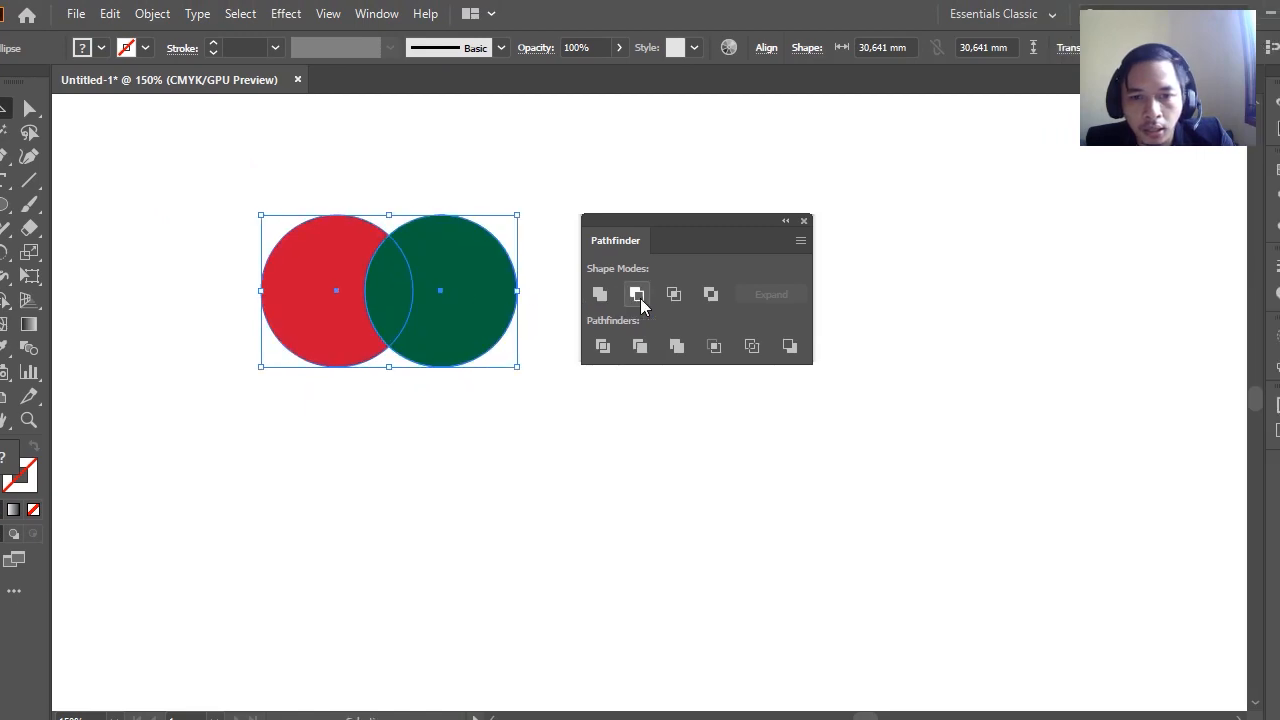
Intersect the red and green circles with Pathfinder to keep only their overlap, then undo it
{"action": "left_click", "coordinate": [696, 294]}
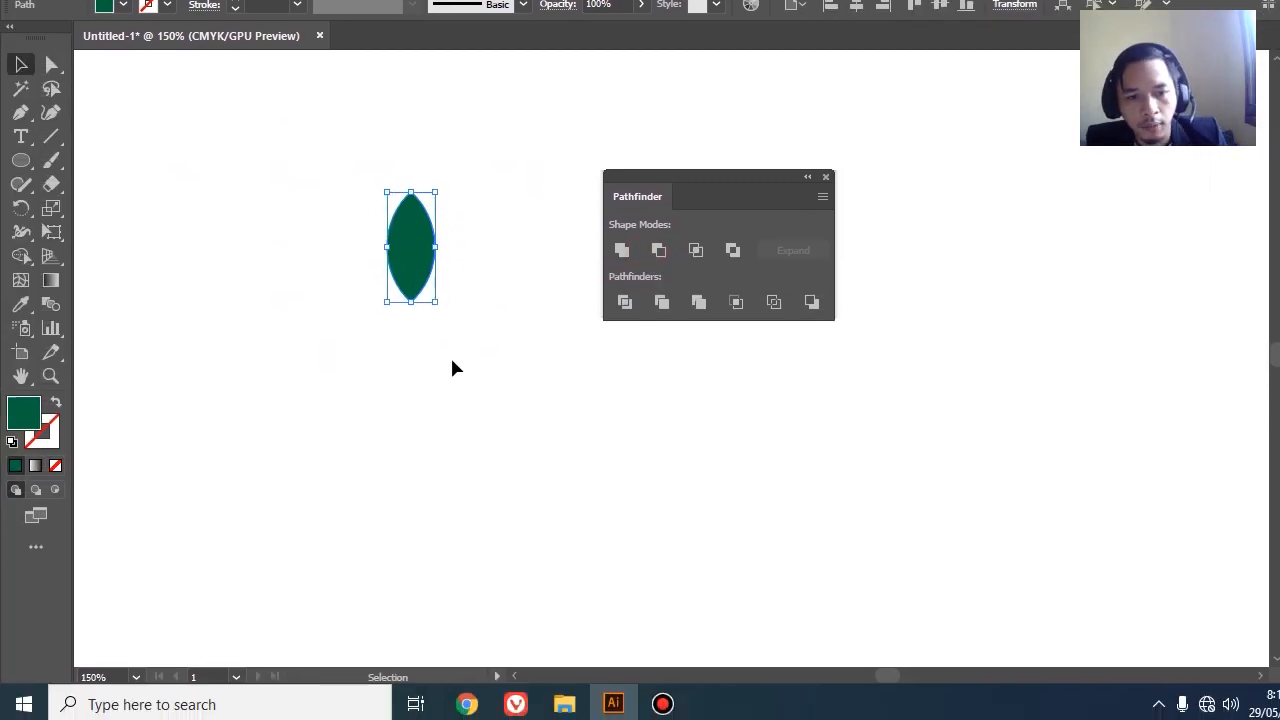
{"action": "key", "text": "ctrl+z"}
{"action": "left_click", "coordinate": [446, 362]}
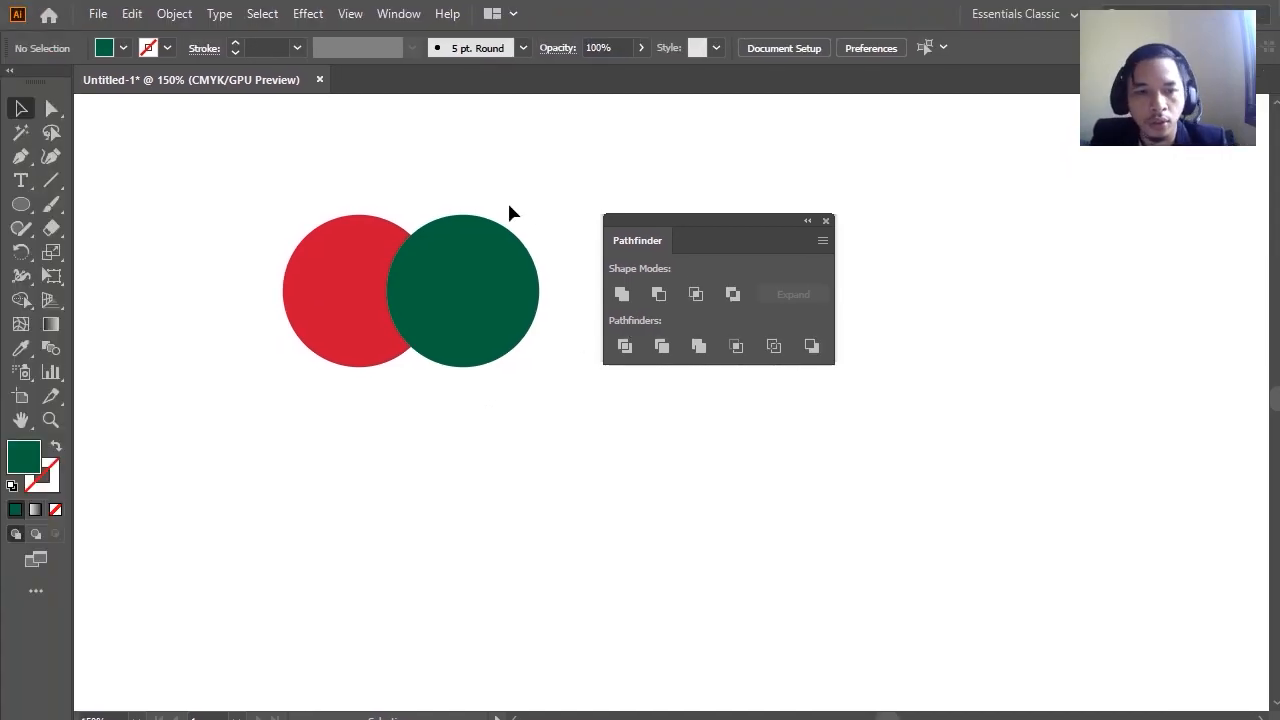
Apply Exclude to both circles to cut out their overlapping area, then undo it
{"action": "left_click_drag", "start_coordinate": [303, 170], "coordinate": [537, 372]}
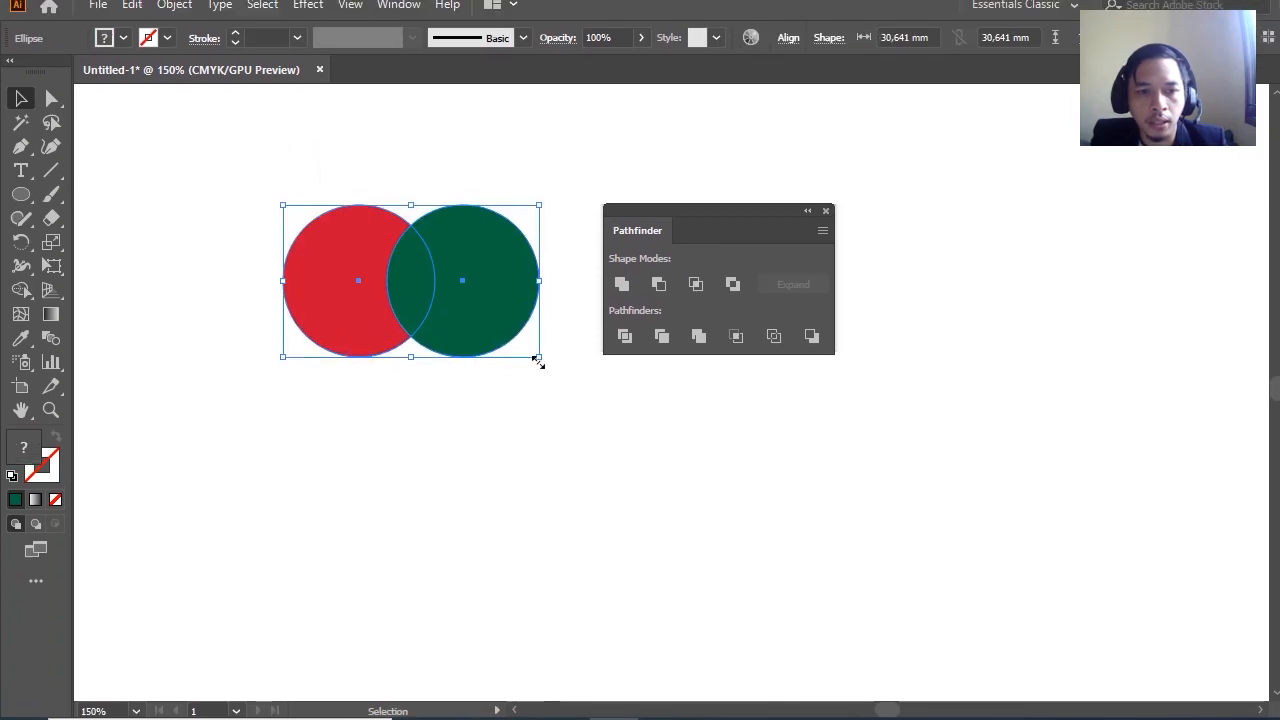
{"action": "left_click", "coordinate": [733, 293]}
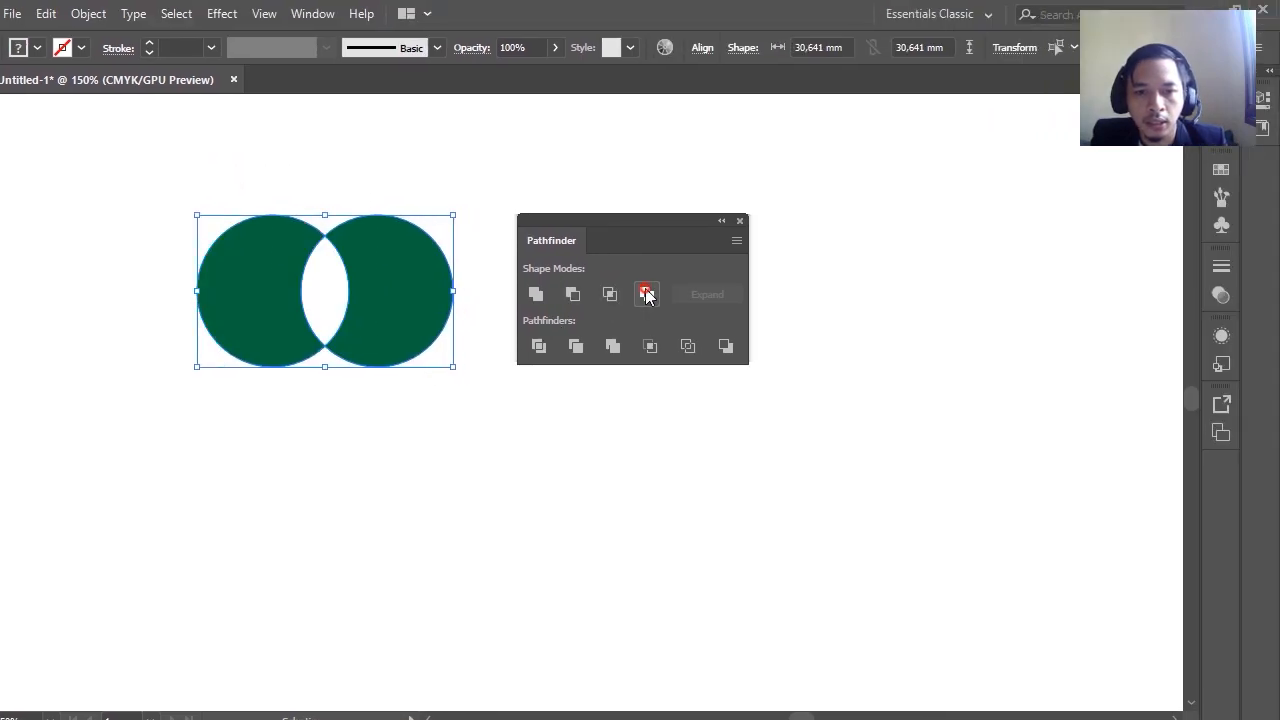
{"action": "left_click", "coordinate": [420, 448]}
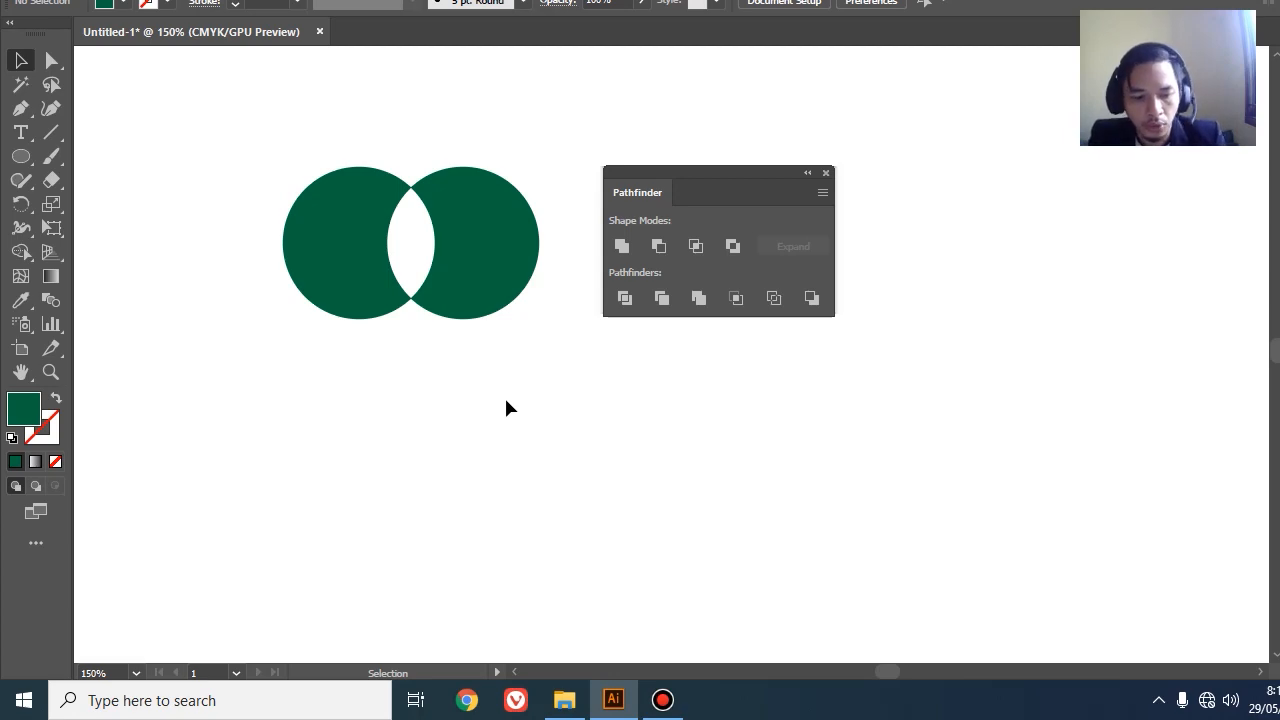
{"action": "key", "text": "ctrl+z"}
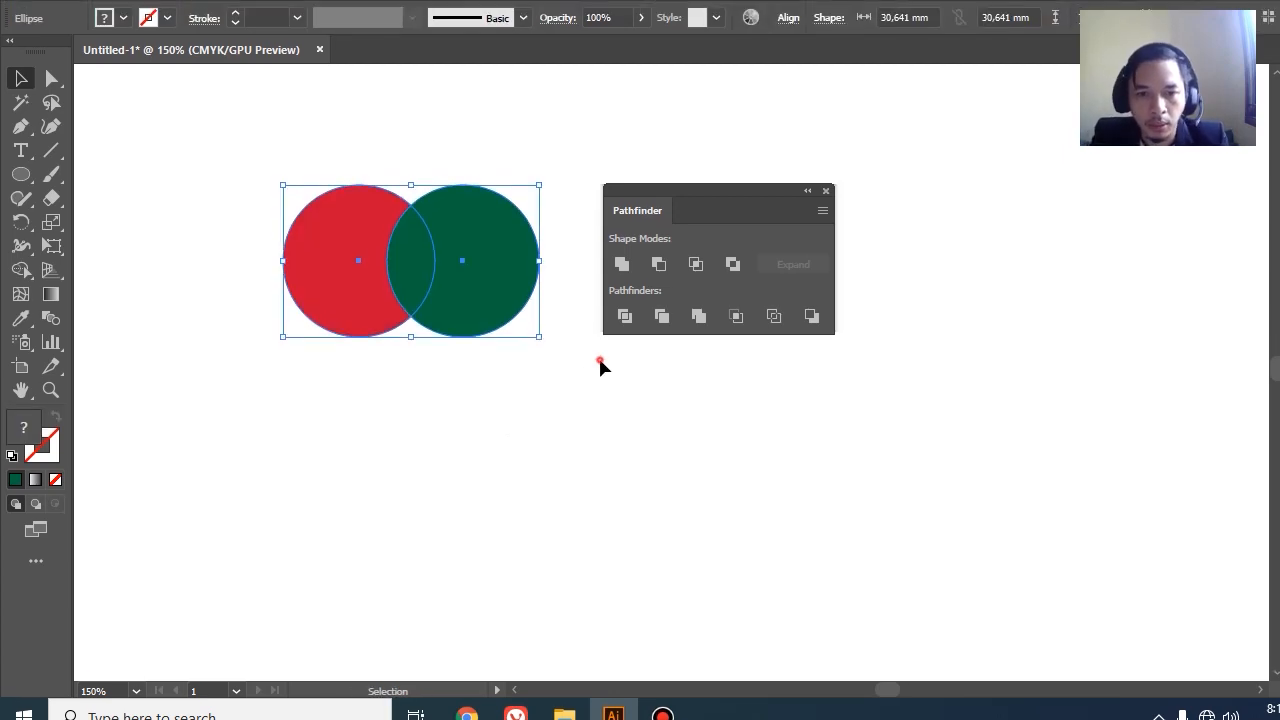
{"action": "left_click", "coordinate": [600, 360]}
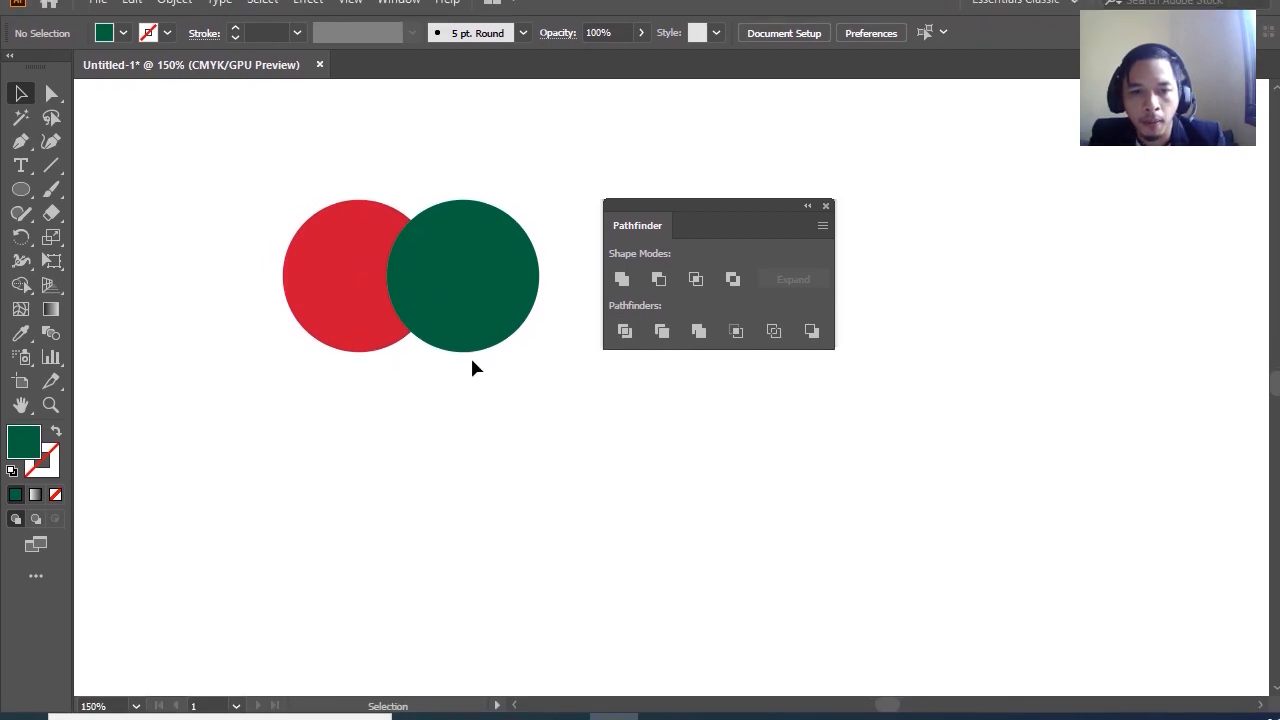
Divide the two overlapping circles with Pathfinder and move the resulting group slightly up and to the left
{"action": "left_click_drag", "start_coordinate": [304, 165], "coordinate": [462, 366]}
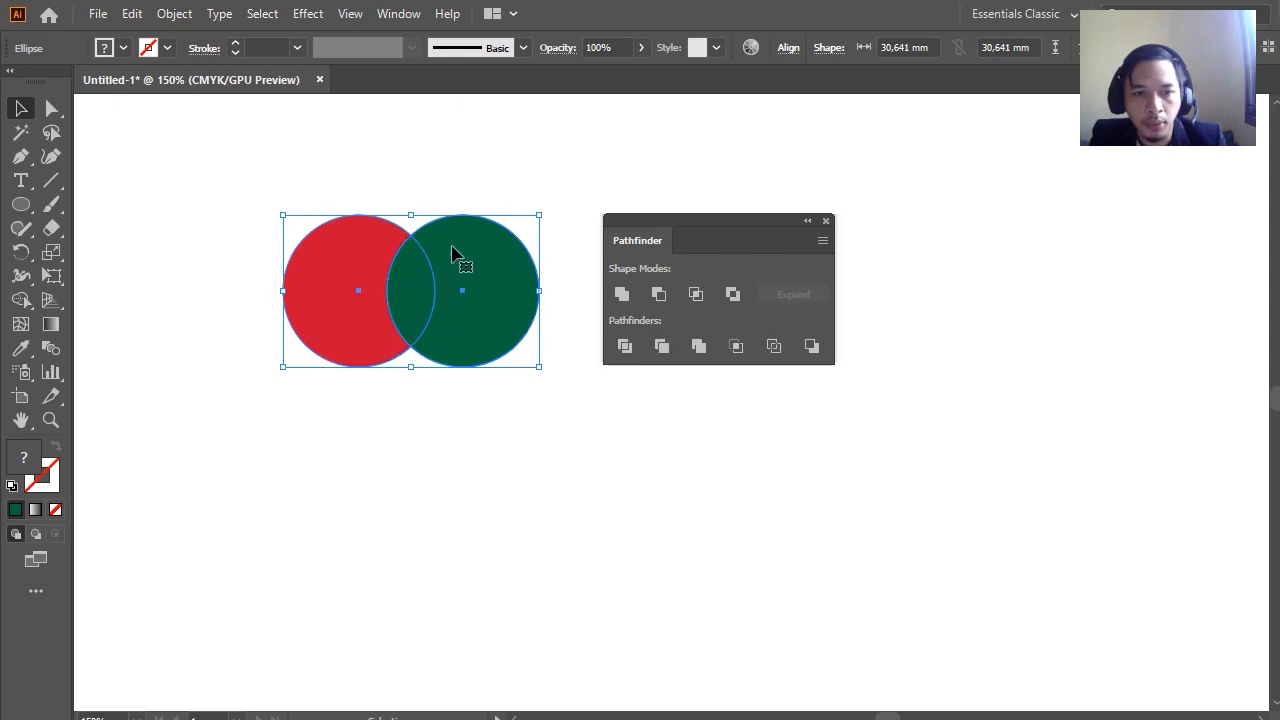
{"action": "left_click", "coordinate": [621, 346]}
{"action": "left_click", "coordinate": [518, 371]}
{"action": "left_click", "coordinate": [481, 334]}
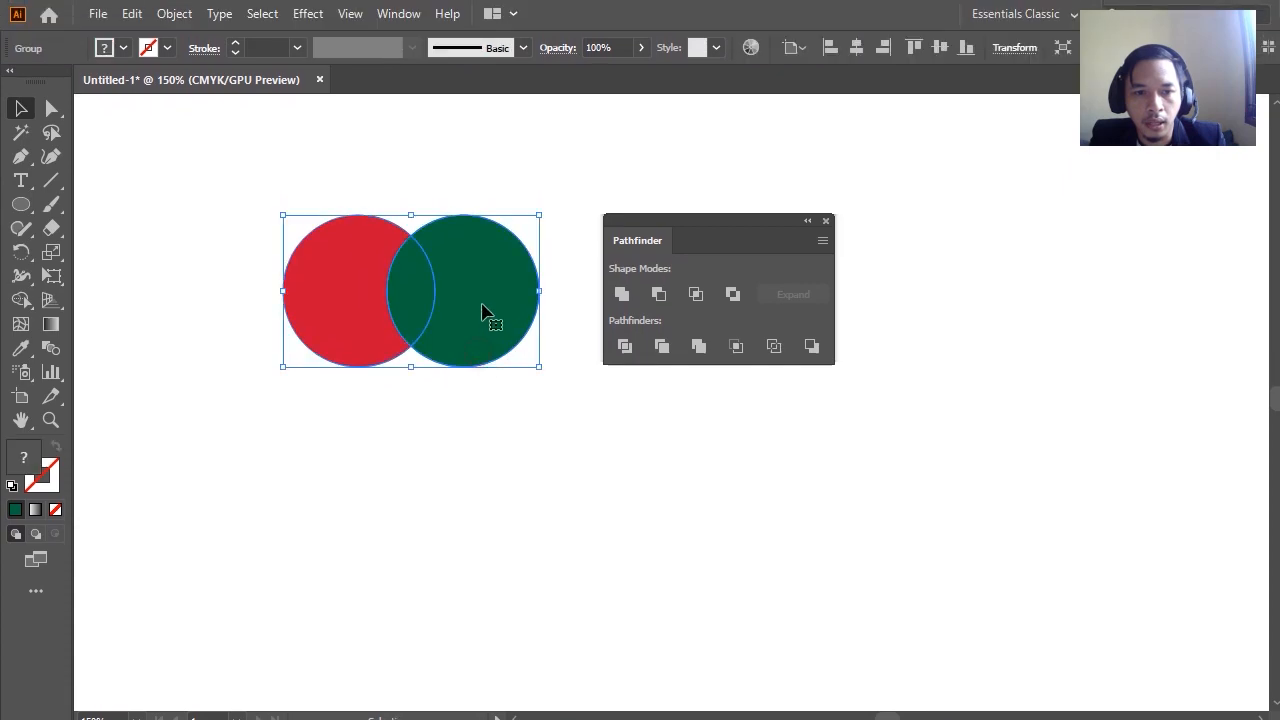
{"action": "mouse_move", "coordinate": [481, 302]}
{"action": "left_mouse_down"}
{"action": "mouse_move", "coordinate": [466, 320]}
{"action": "mouse_move", "coordinate": [490, 302]}
{"action": "left_mouse_up"}
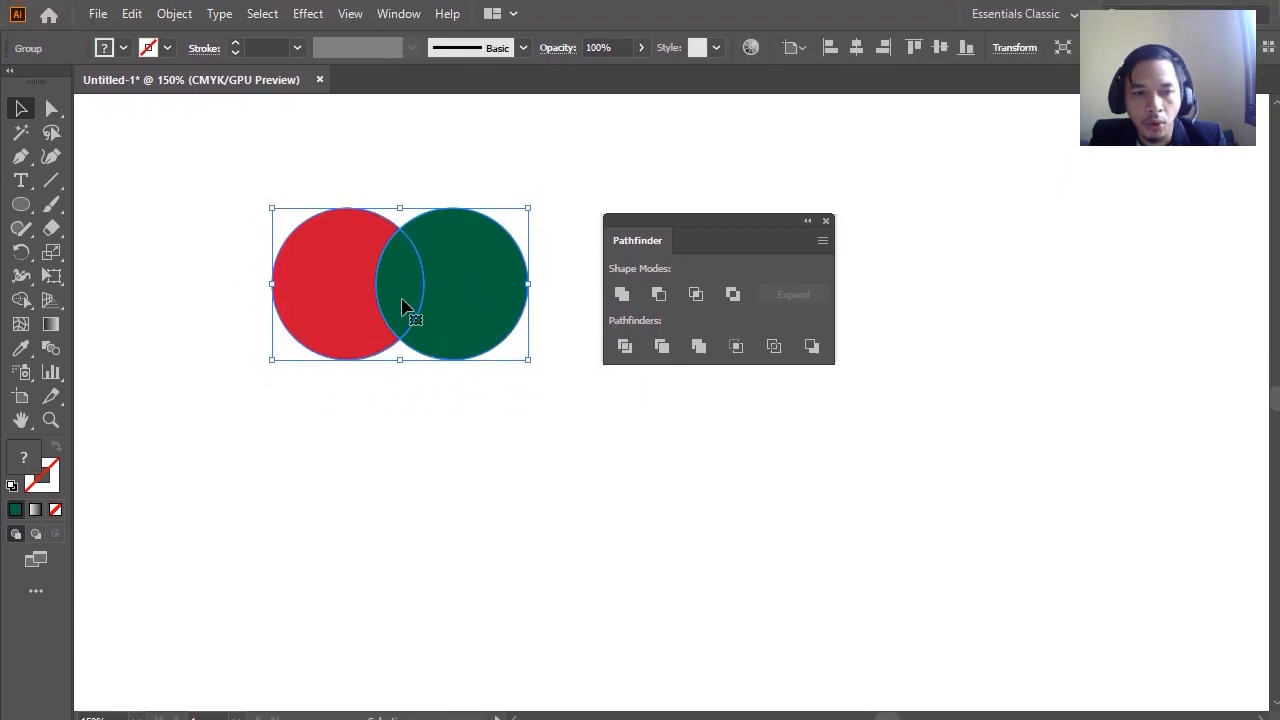
{"action": "right_click", "coordinate": [441, 263]}
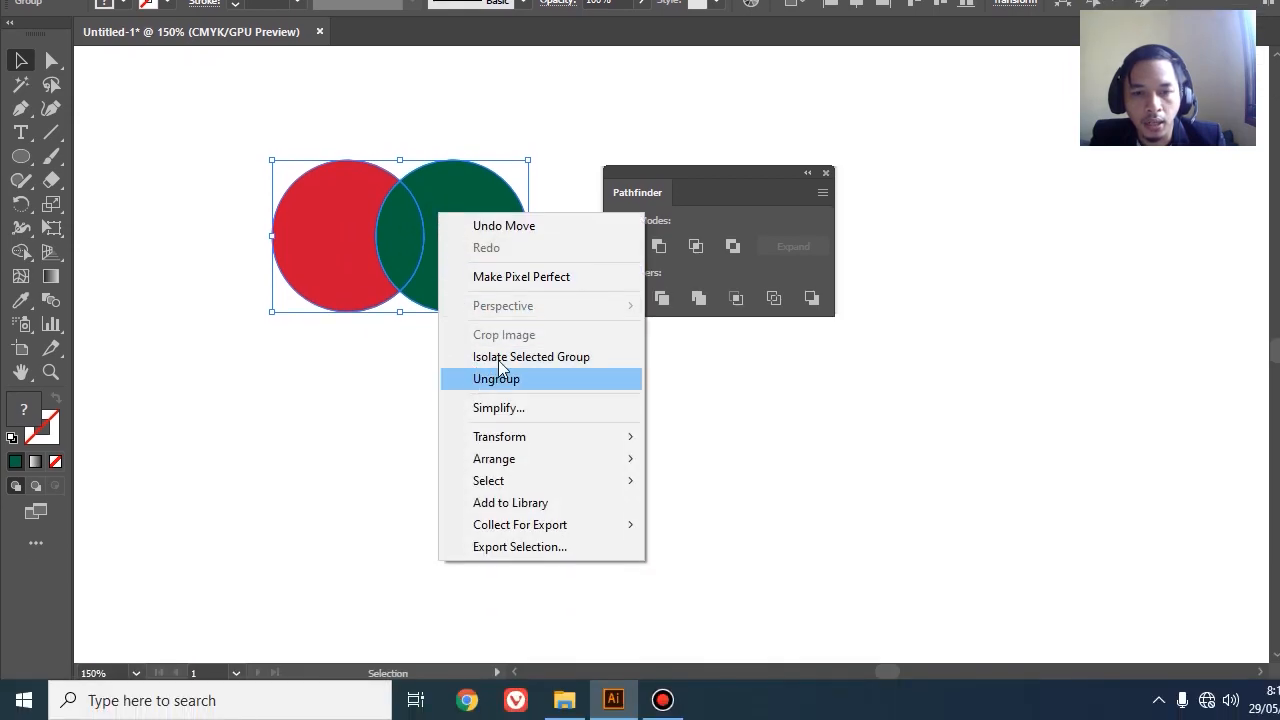
{"action": "left_click", "coordinate": [660, 287]}
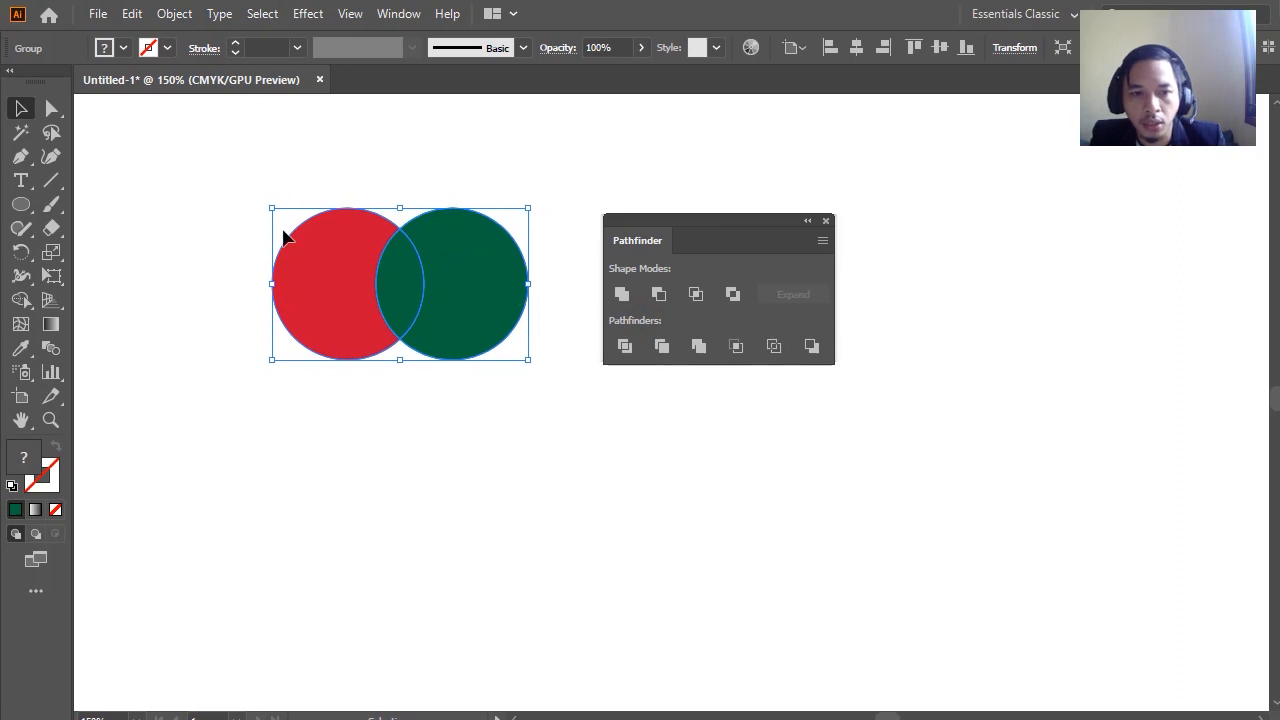
Ungroup the divided circles, move the red part left and the green crescent right, leaving the overlap piece in place
{"action": "right_click", "coordinate": [438, 256]}
{"action": "left_click", "coordinate": [470, 419]}
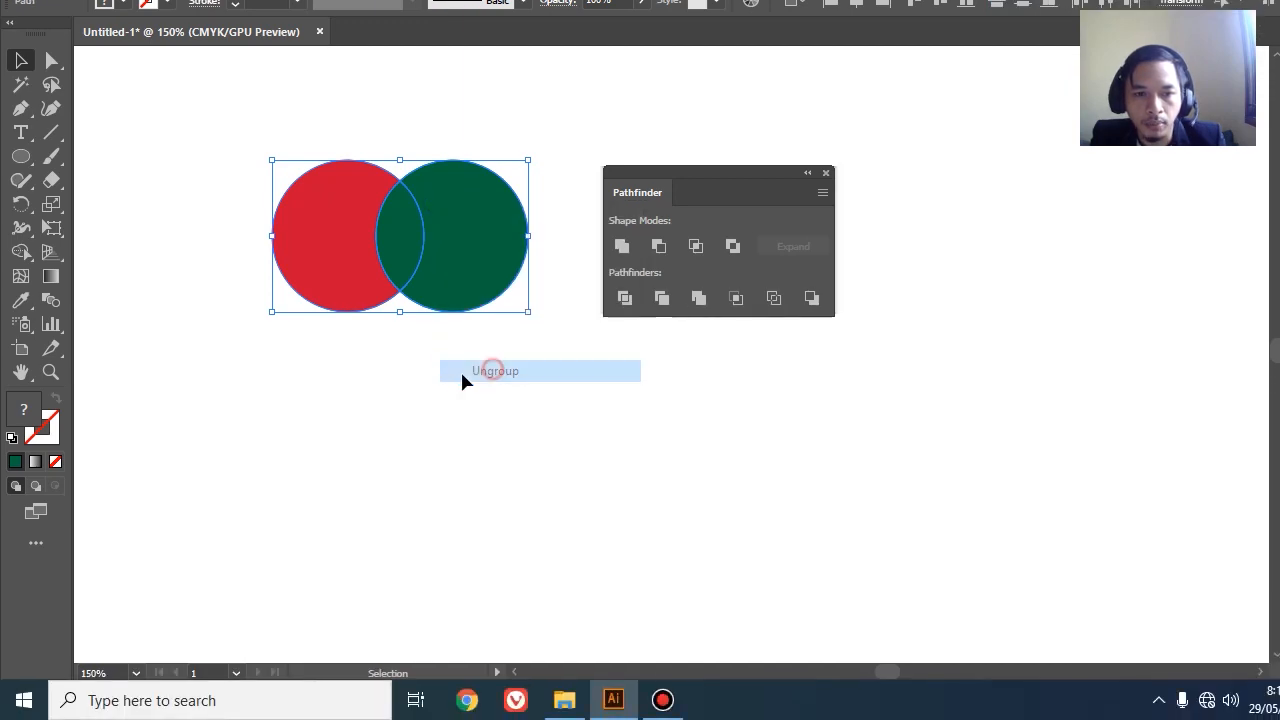
{"action": "left_click", "coordinate": [446, 374]}
{"action": "left_click_drag", "start_coordinate": [312, 314], "coordinate": [280, 312]}
{"action": "left_click_drag", "start_coordinate": [466, 300], "coordinate": [500, 298]}
{"action": "left_click", "coordinate": [448, 446]}
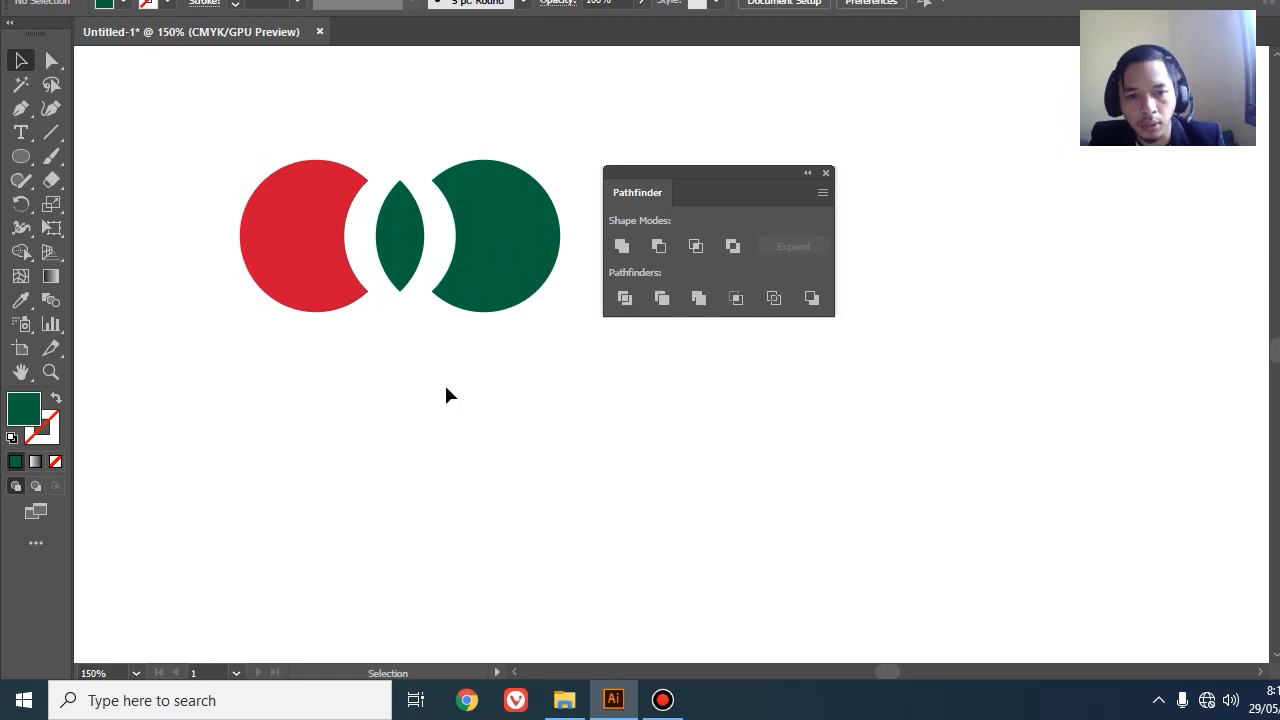
Undo the piece moves, the ungrouping and the Divide operation on the two circles
{"action": "key", "text": "ctrl+z"}
{"action": "key", "text": "ctrl+z"}
{"action": "key", "text": "ctrl+z"}
{"action": "left_click", "coordinate": [446, 340]}
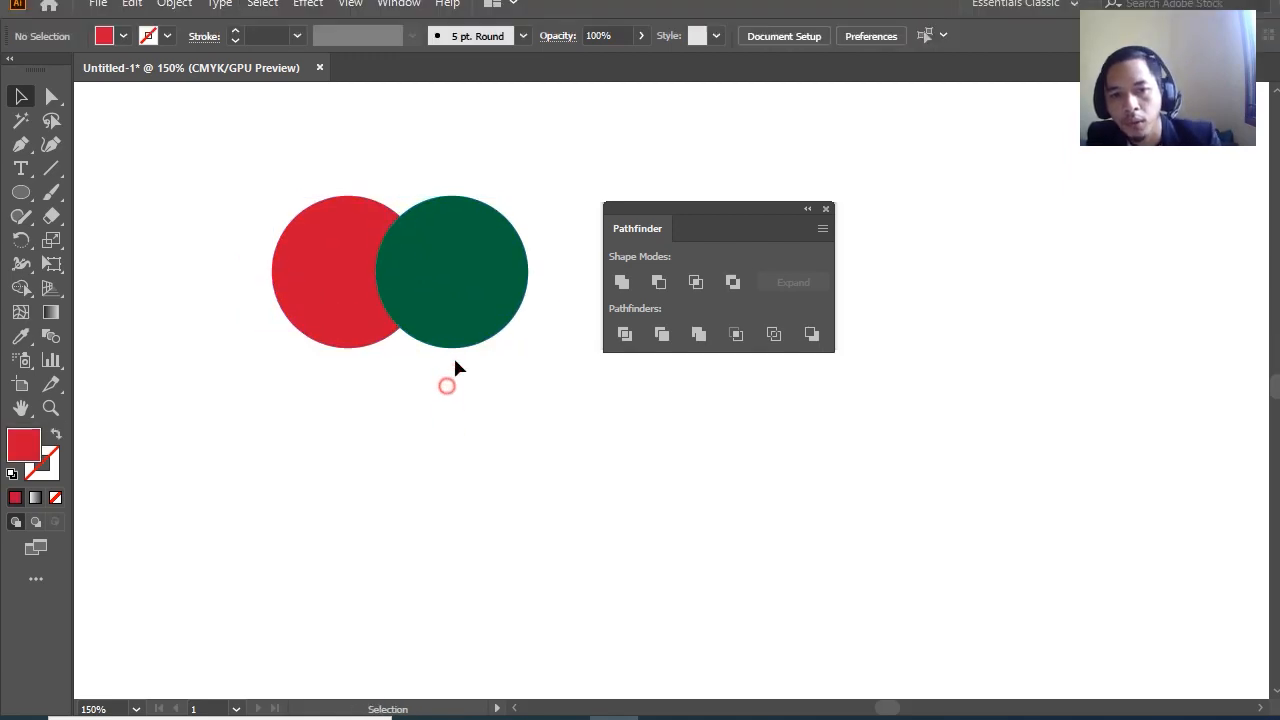
{"action": "left_click_drag", "start_coordinate": [480, 238], "coordinate": [504, 242]}
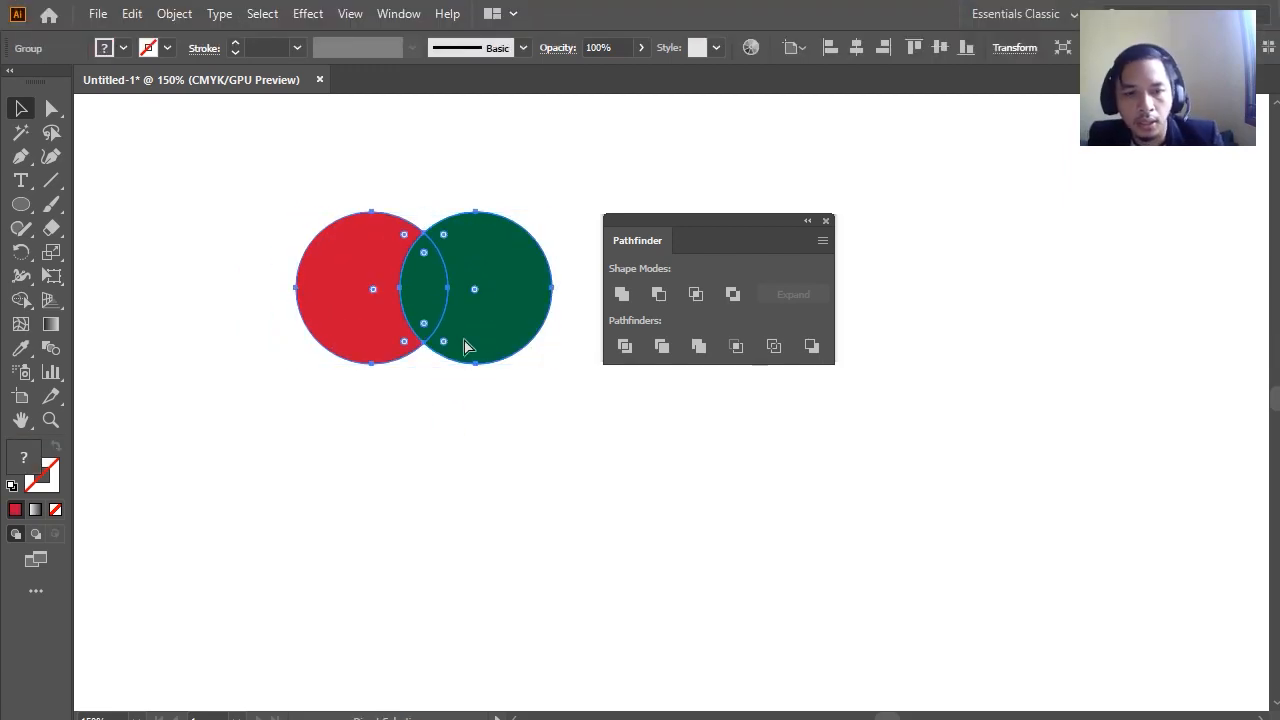
{"action": "key", "text": "ctrl+z"}
{"action": "key", "text": "ctrl+z"}
{"action": "key", "text": "ctrl+z"}
{"action": "key", "text": "ctrl+z"}
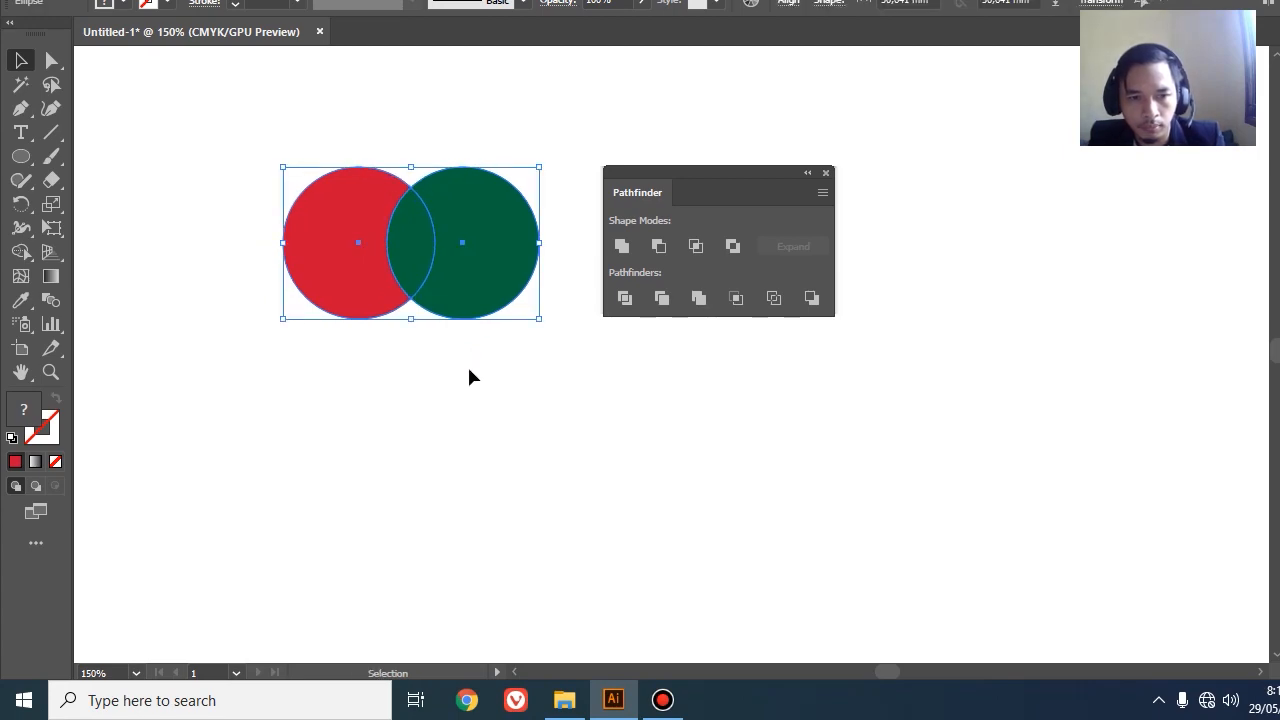
Select both overlapping circles, apply Trim with Pathfinder and deselect the result
{"action": "left_click", "coordinate": [480, 275]}
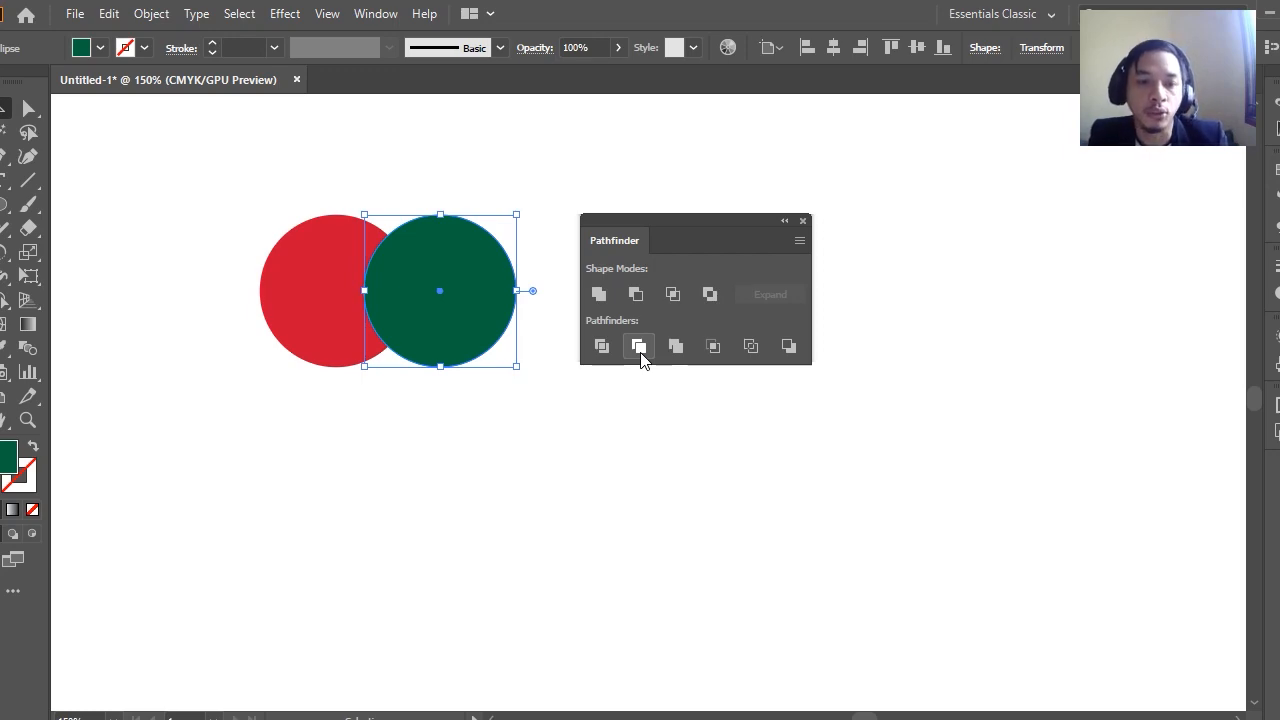
{"action": "left_click_drag", "start_coordinate": [325, 172], "coordinate": [448, 375]}
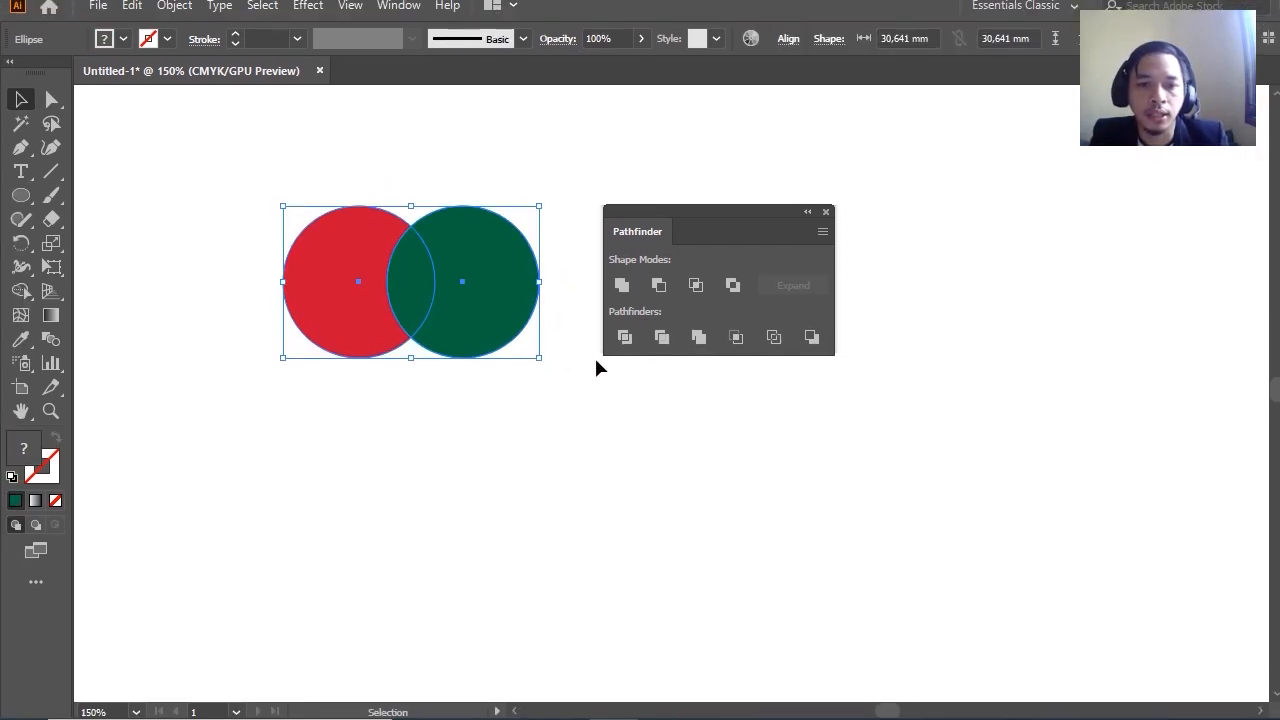
{"action": "left_click", "coordinate": [661, 337]}
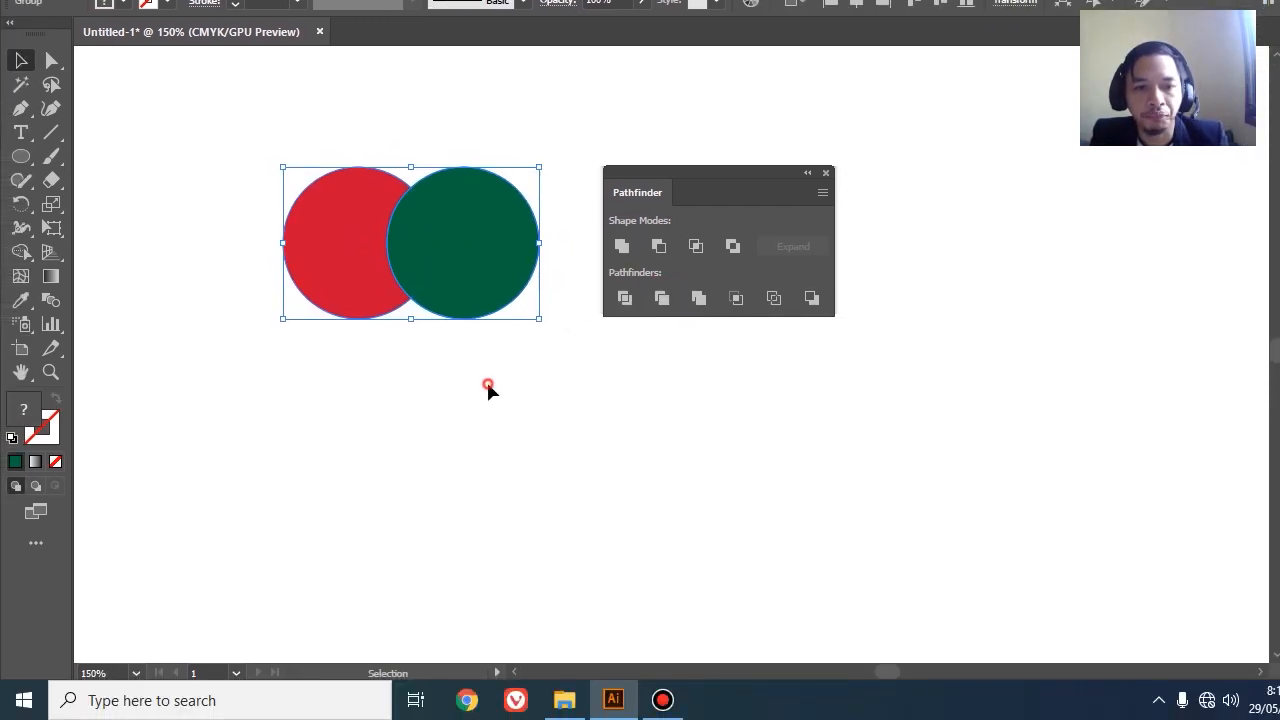
{"action": "left_click", "coordinate": [488, 388]}
Ungroup the trimmed shapes and move the green circle slightly right, away from the red crescent
{"action": "left_click", "coordinate": [455, 252]}
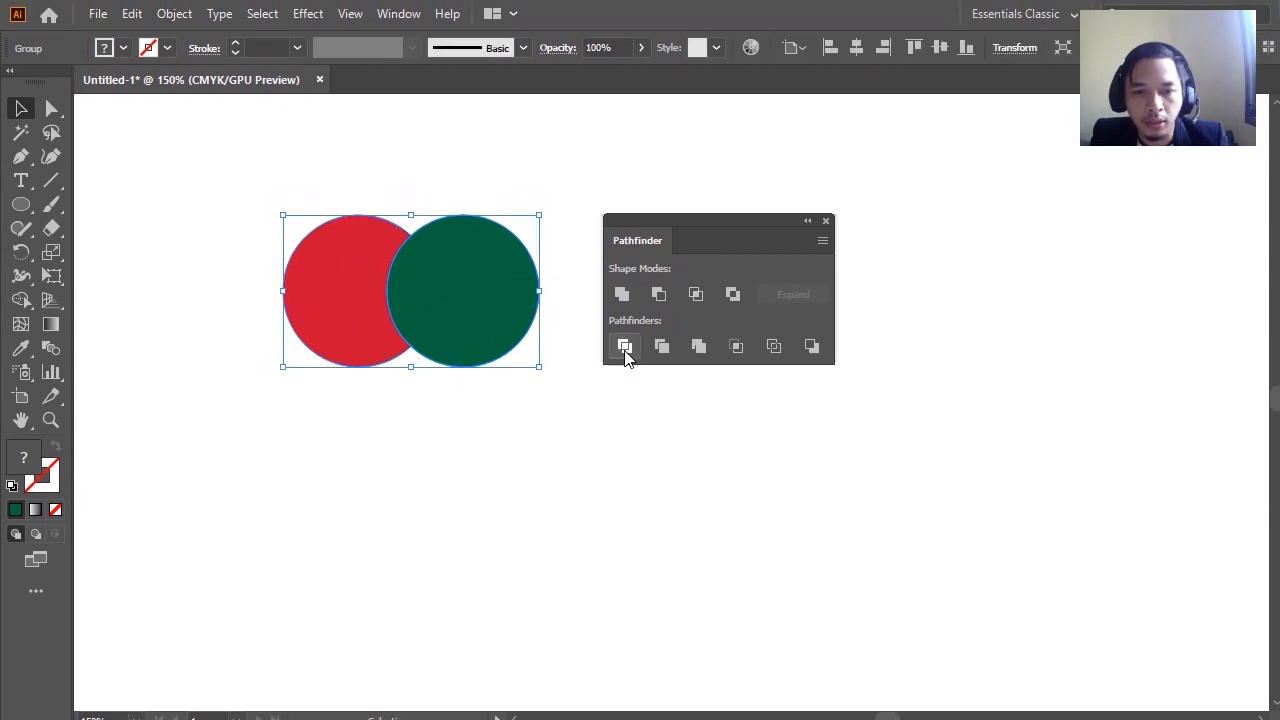
{"action": "right_click", "coordinate": [457, 271]}
{"action": "left_click", "coordinate": [514, 430]}
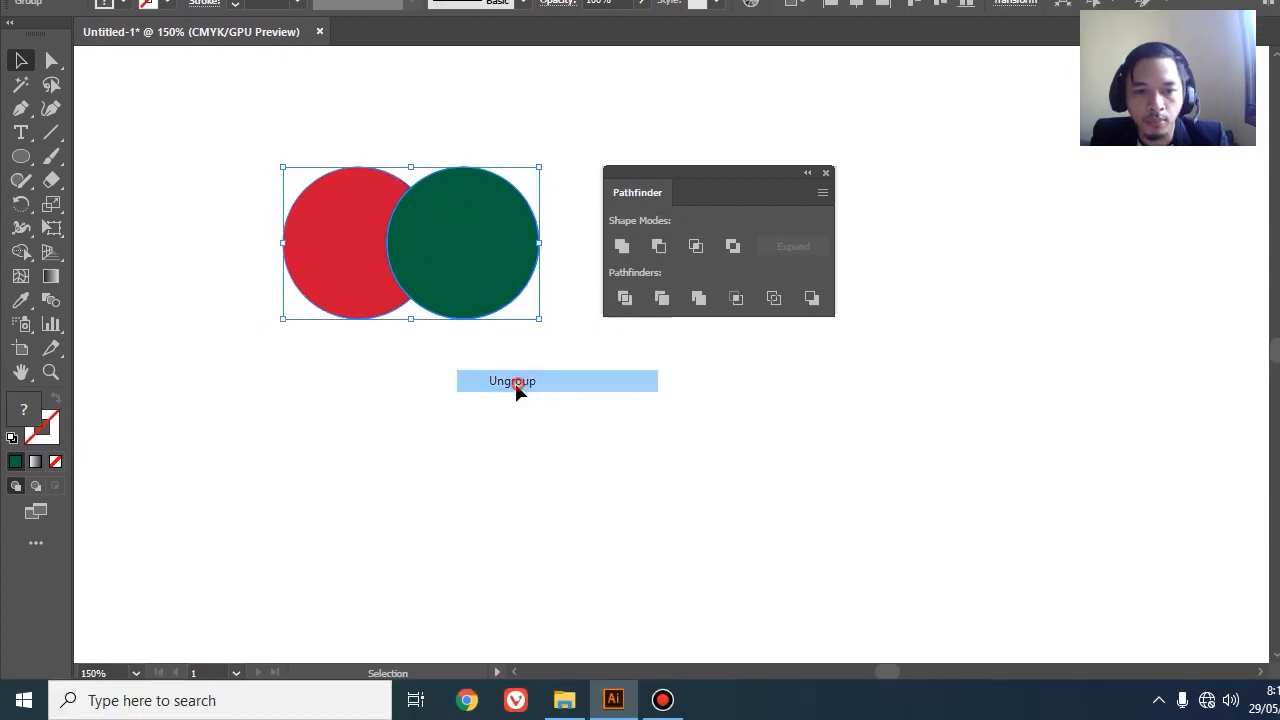
{"action": "left_click", "coordinate": [420, 340]}
{"action": "left_click_drag", "start_coordinate": [471, 269], "coordinate": [491, 275]}
{"action": "left_click", "coordinate": [424, 362]}
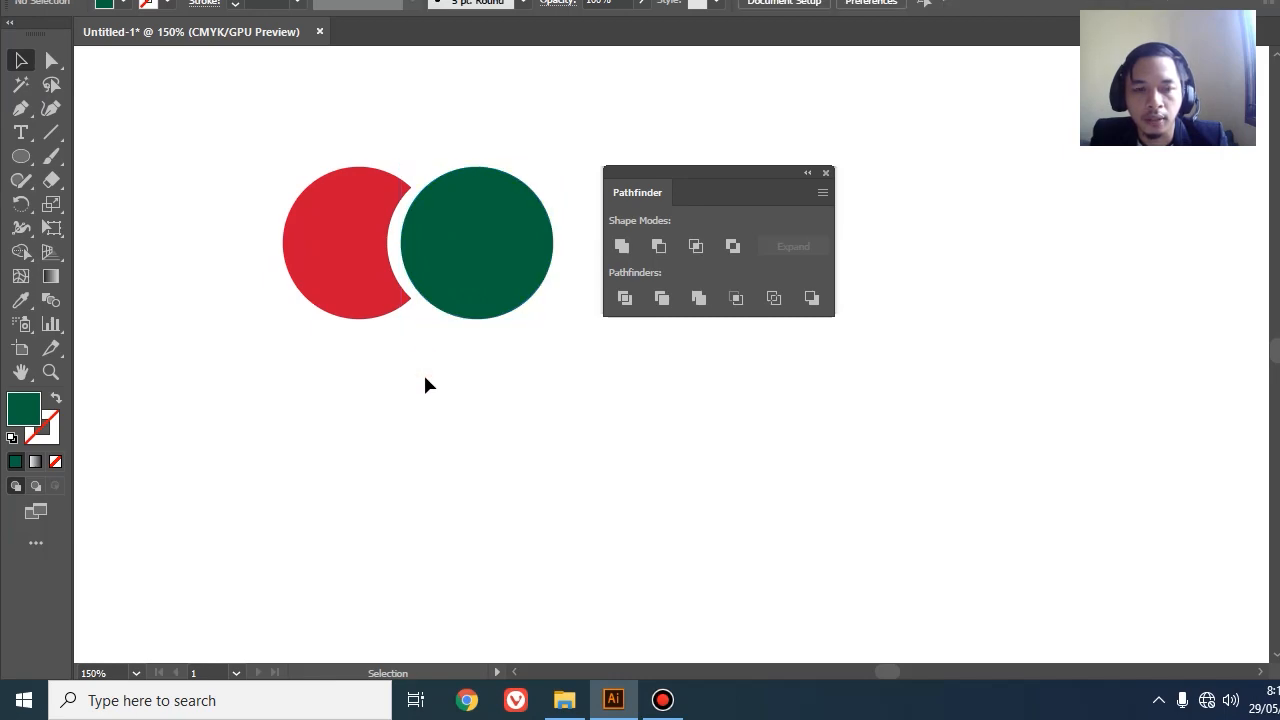
Undo the green circle's move, the ungrouping and the Trim operation
{"action": "left_click", "coordinate": [474, 292]}
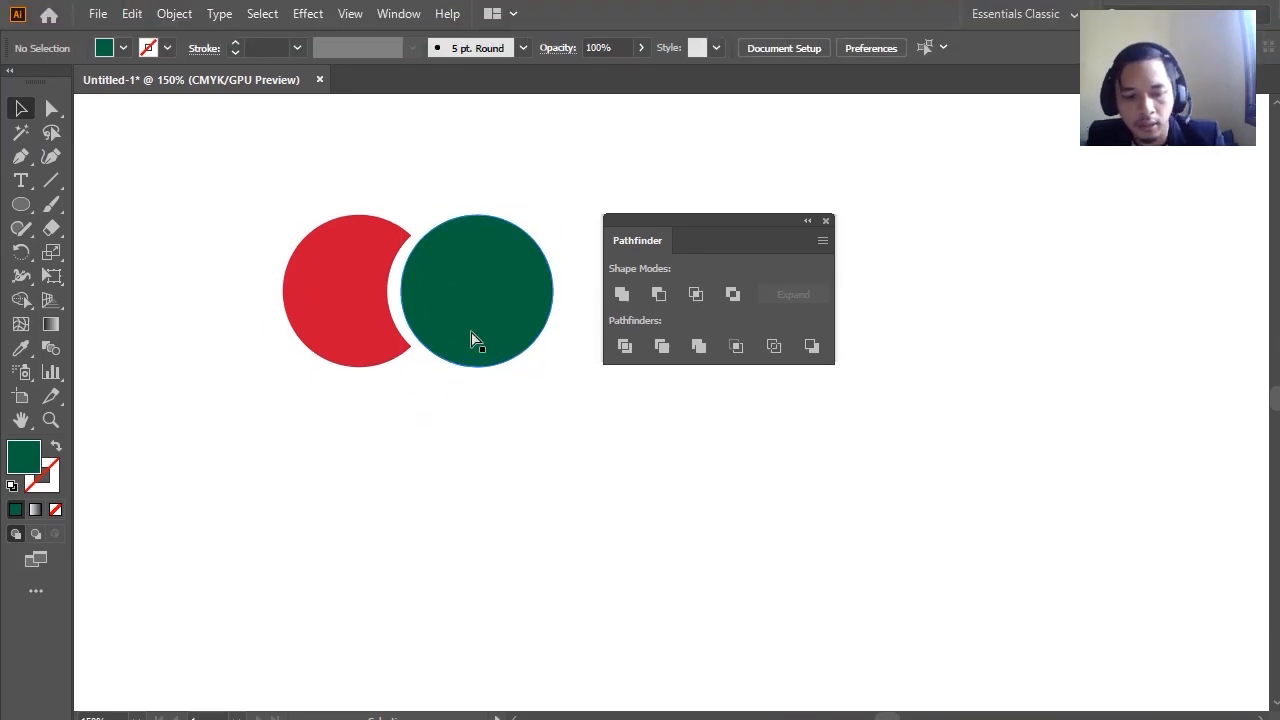
{"action": "key", "text": "ctrl+z"}
{"action": "key", "text": "ctrl+z"}
{"action": "key", "text": "ctrl+z"}
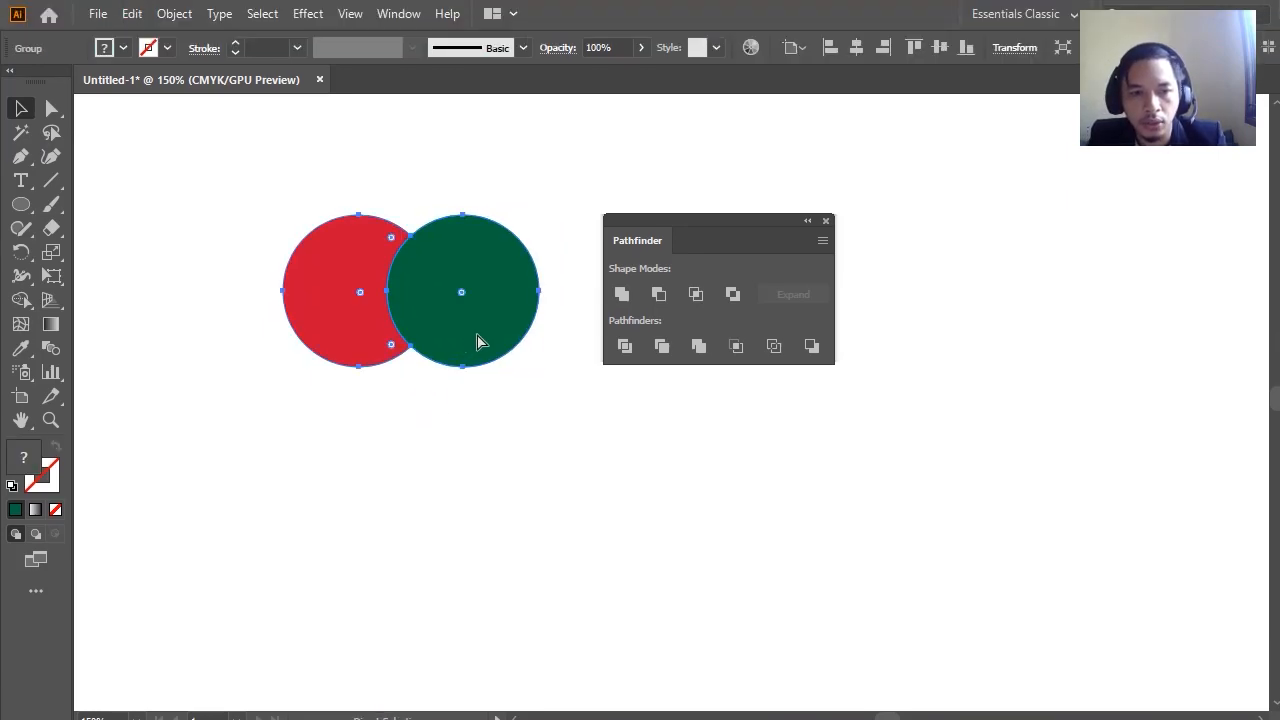
{"action": "left_click", "coordinate": [486, 422]}
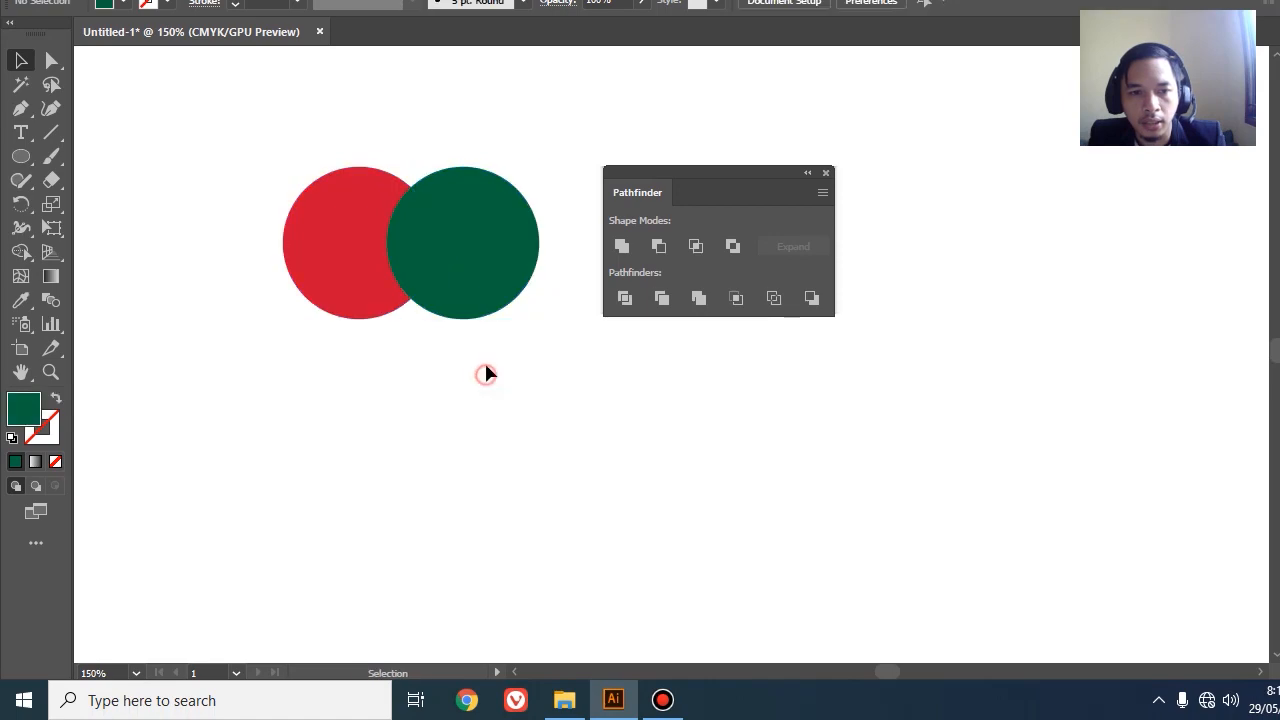
Select the red and green circles together and apply Merge with Pathfinder
{"action": "left_click", "coordinate": [480, 289]}
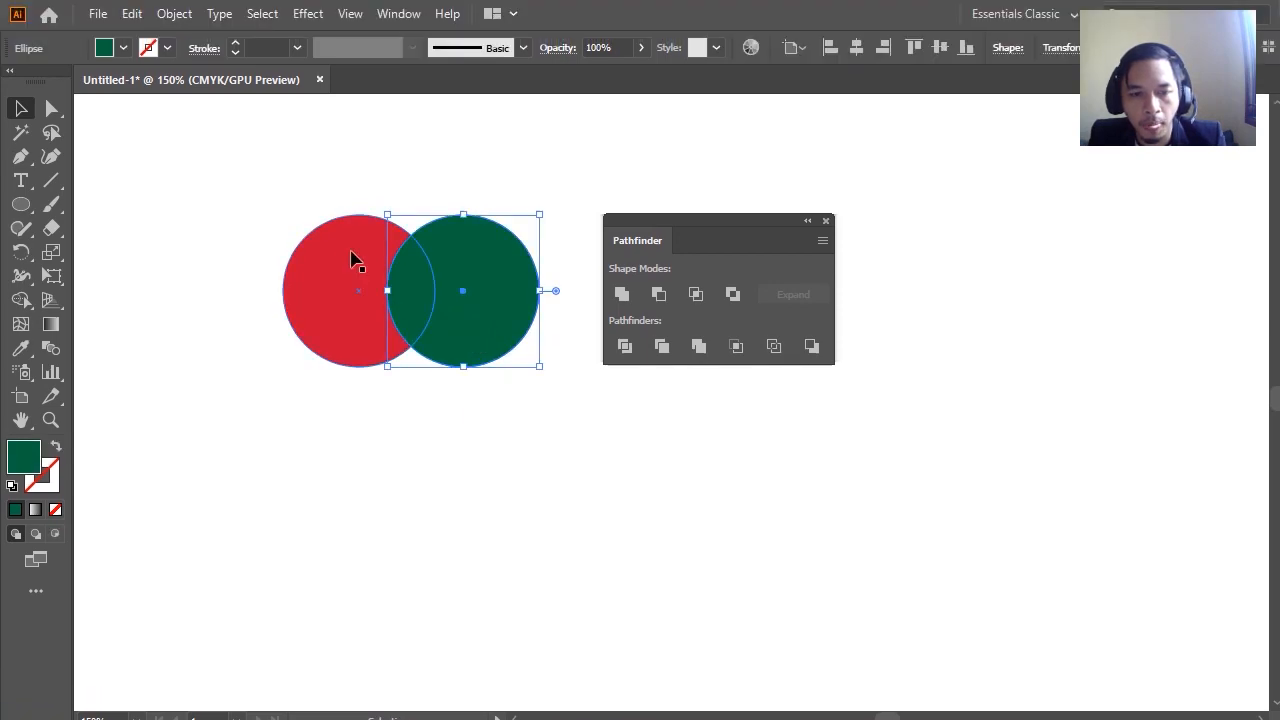
{"action": "left_click_drag", "start_coordinate": [324, 105], "coordinate": [474, 297]}
{"action": "left_click_drag", "start_coordinate": [474, 345], "coordinate": [478, 346]}
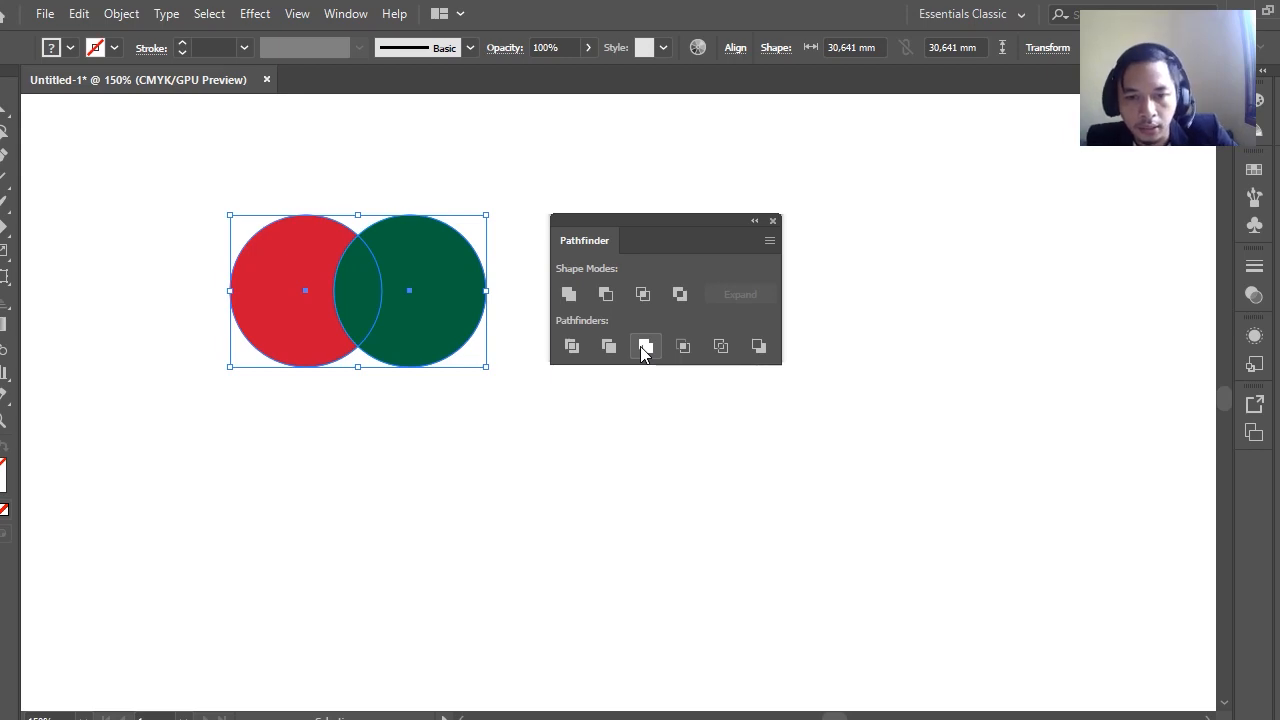
{"action": "left_click", "coordinate": [645, 346]}
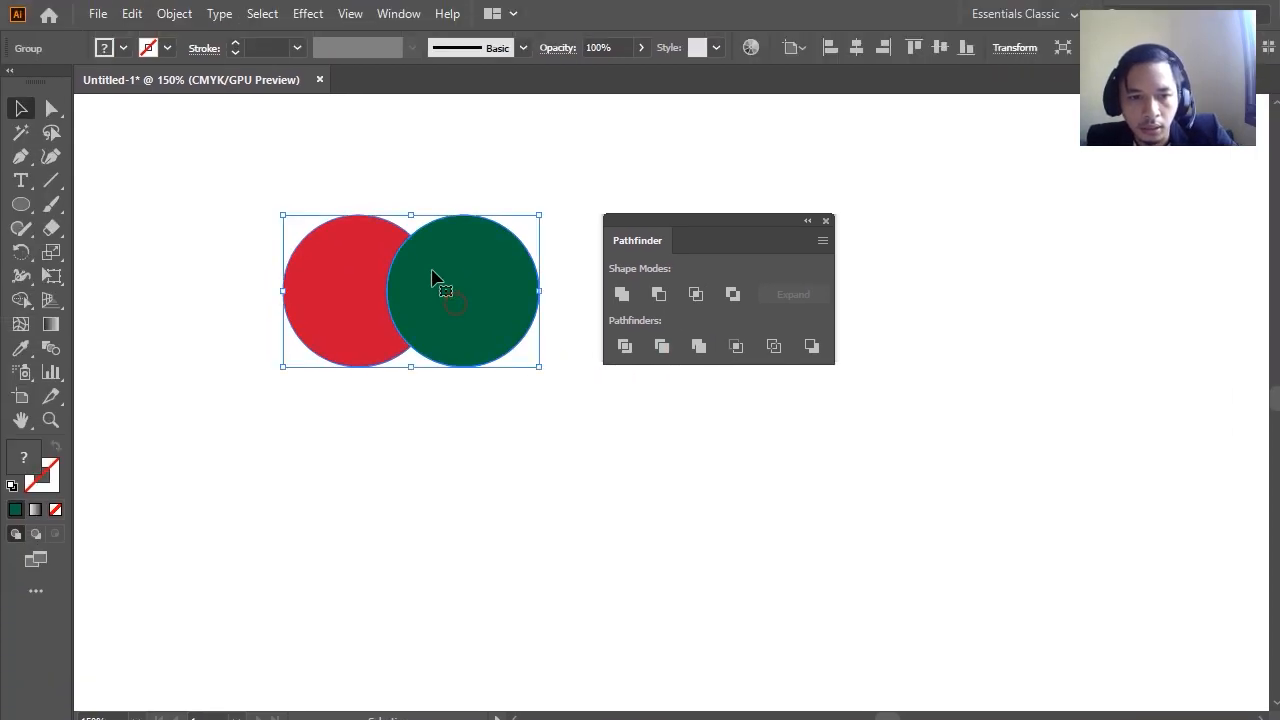
Ungroup the merged shapes, move the red piece up and left, and place the green circle back against it
{"action": "right_click", "coordinate": [444, 272]}
{"action": "left_click", "coordinate": [500, 440]}
{"action": "left_click", "coordinate": [415, 360]}
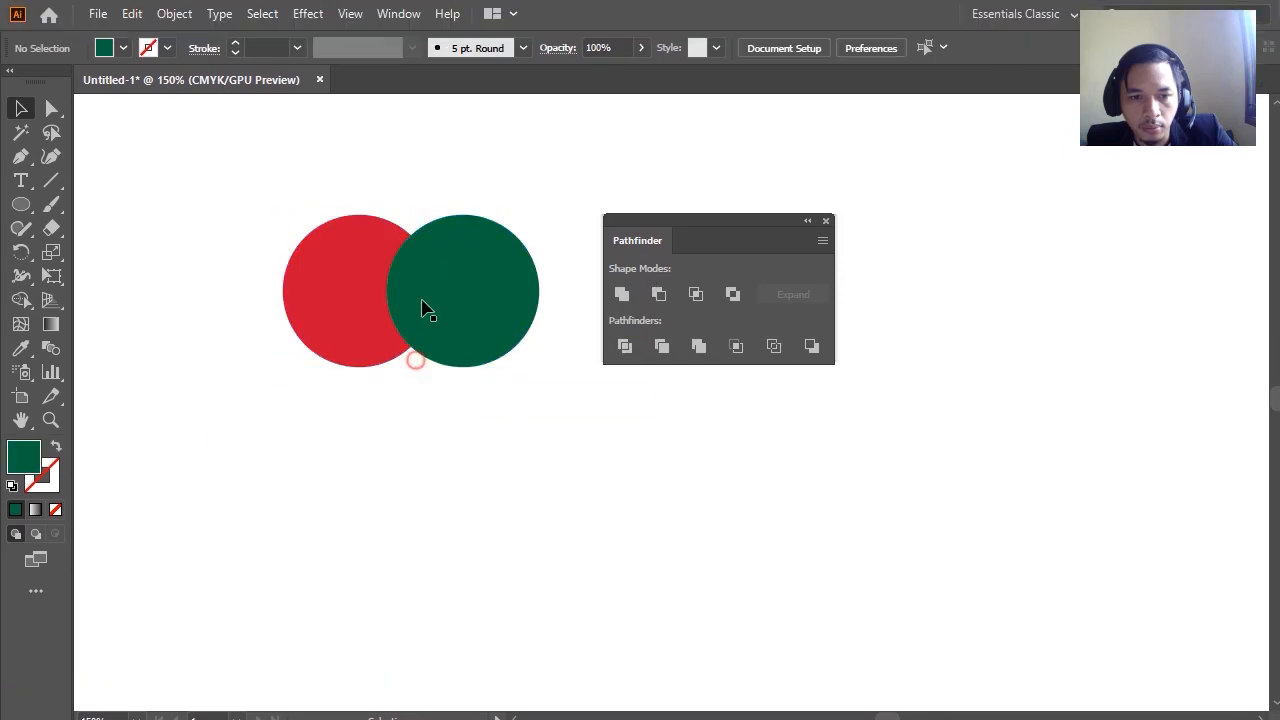
{"action": "left_click_drag", "start_coordinate": [422, 310], "coordinate": [446, 296]}
{"action": "left_click_drag", "start_coordinate": [351, 289], "coordinate": [296, 274]}
{"action": "left_click_drag", "start_coordinate": [451, 300], "coordinate": [364, 296]}
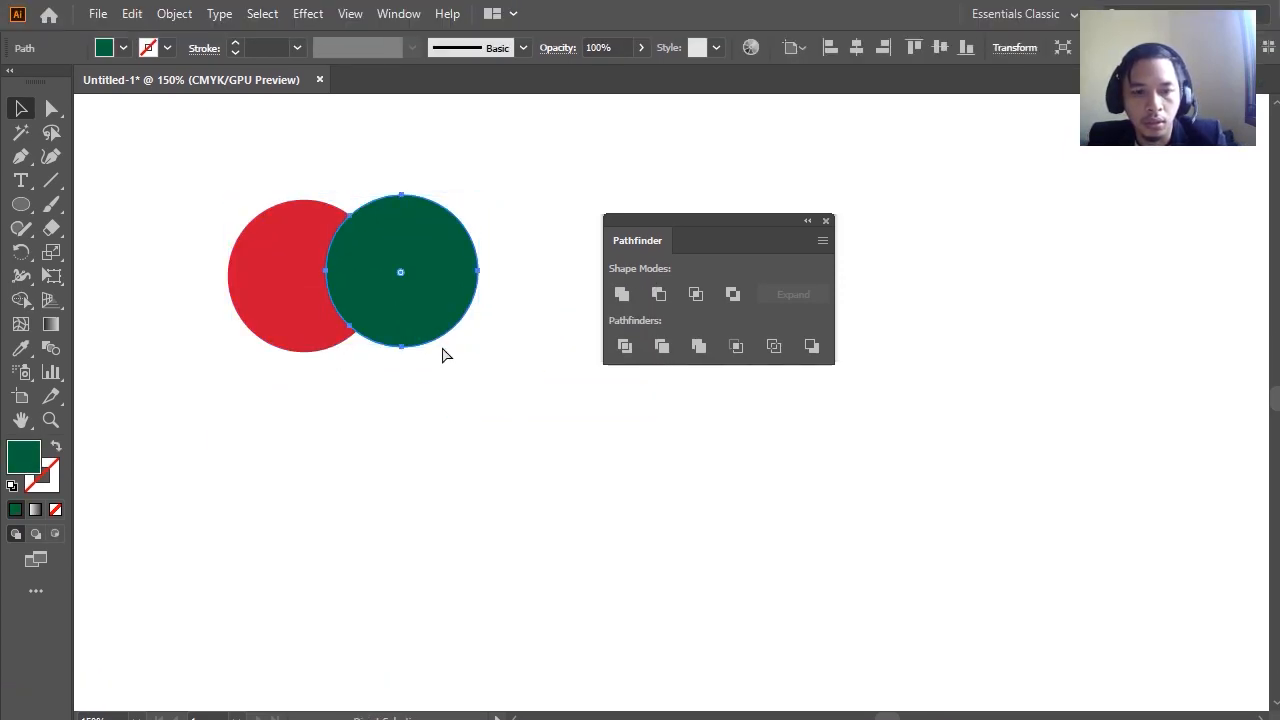
Undo the moves of the red and green pieces and the ungrouping of the merged shapes
{"action": "key", "text": "ctrl+z"}
{"action": "key", "text": "ctrl+z"}
{"action": "key", "text": "ctrl+z"}
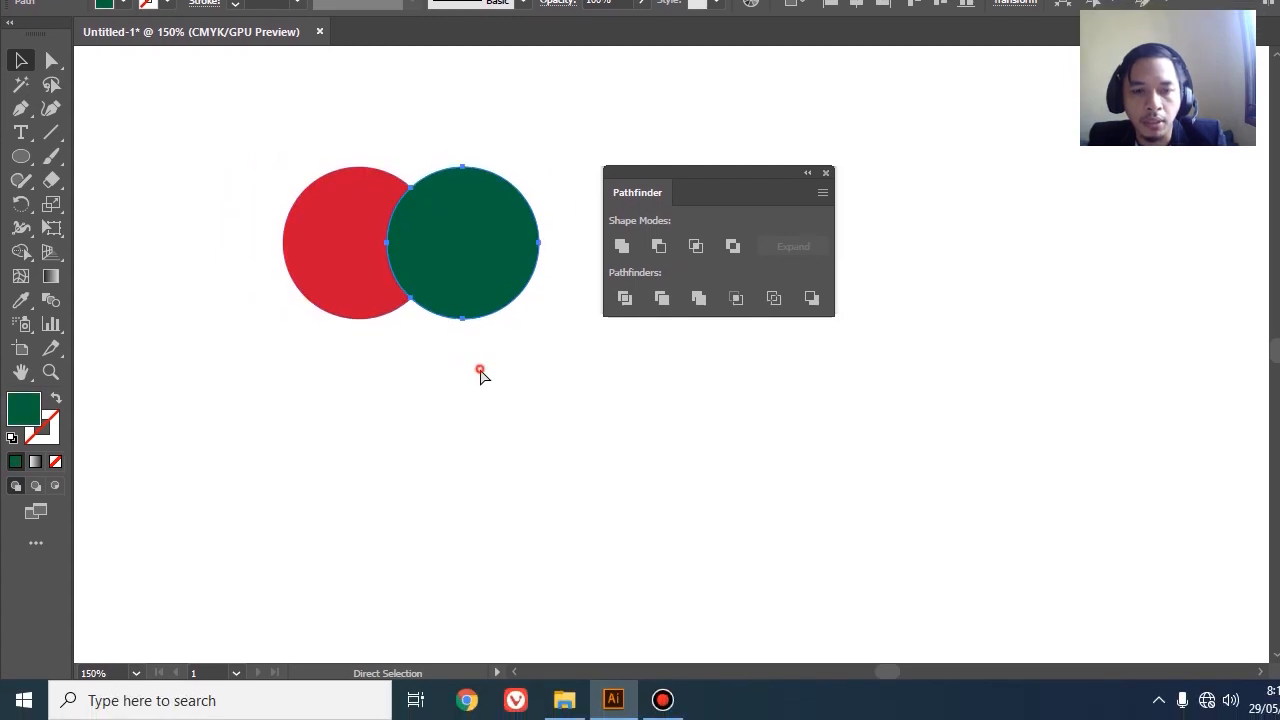
{"action": "left_click", "coordinate": [480, 370]}
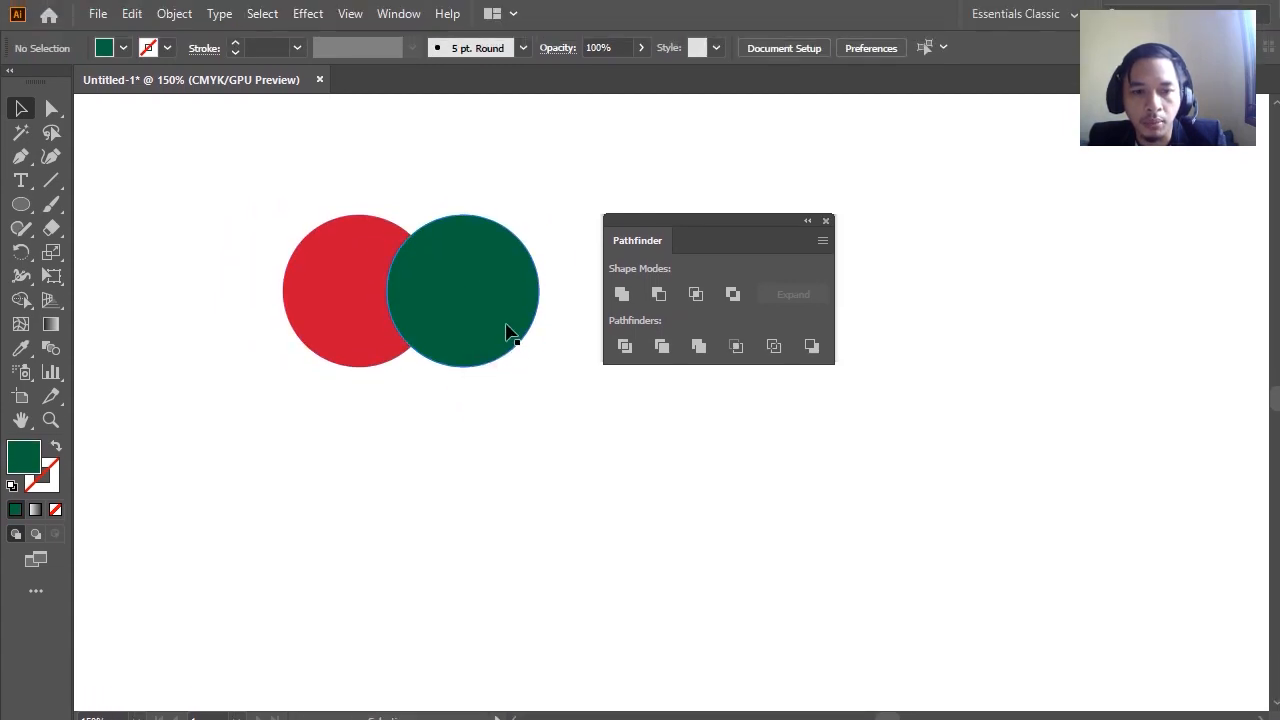
{"action": "left_click", "coordinate": [505, 278]}
{"action": "left_click", "coordinate": [515, 313]}
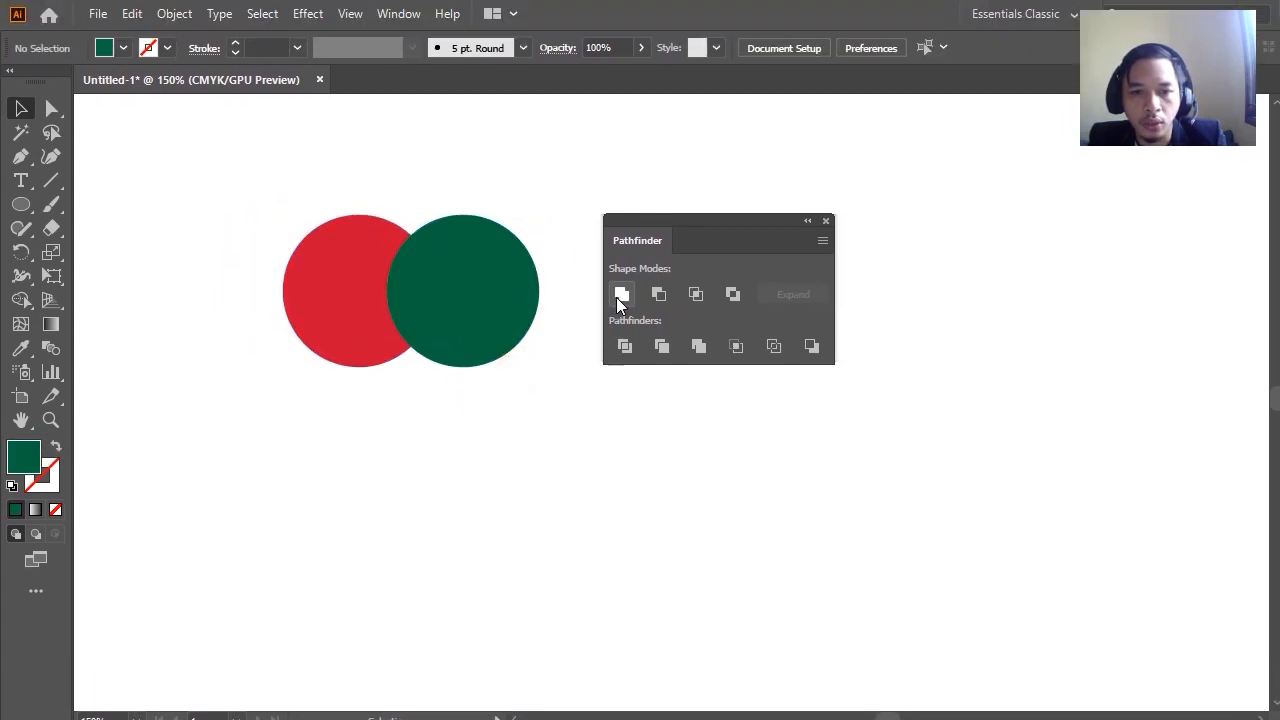
Unite the merged red and green group with Pathfinder for comparison, then undo it
{"action": "left_click_drag", "start_coordinate": [283, 177], "coordinate": [575, 352]}
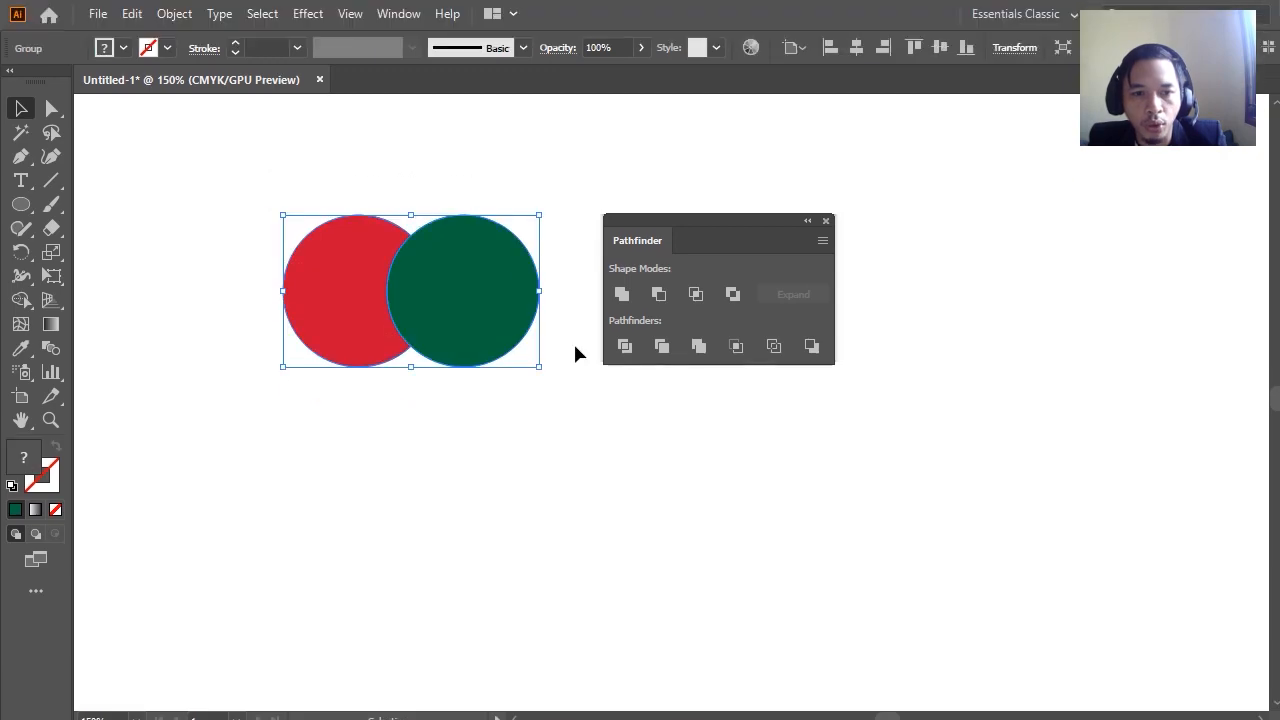
{"action": "left_click", "coordinate": [620, 295]}
{"action": "key", "text": "ctrl+z"}
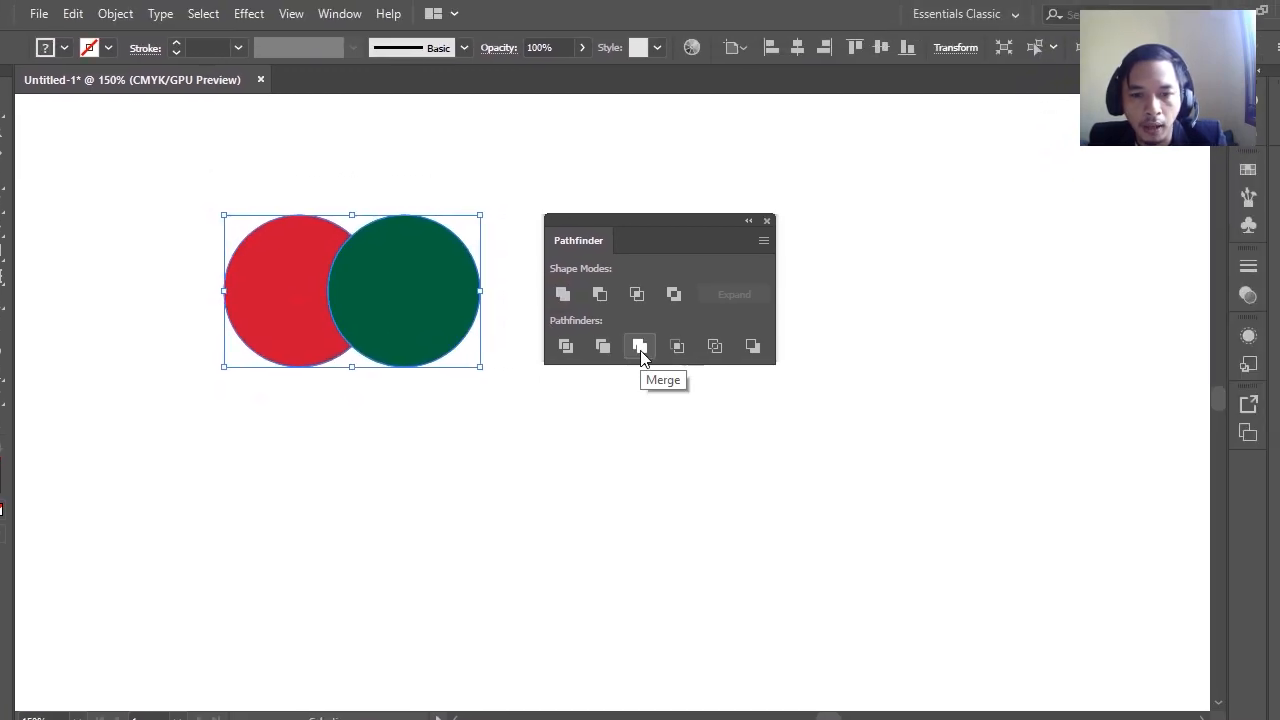
Apply Merge to the red and green group again and move the whole group down the artboard
{"action": "left_click", "coordinate": [640, 347]}
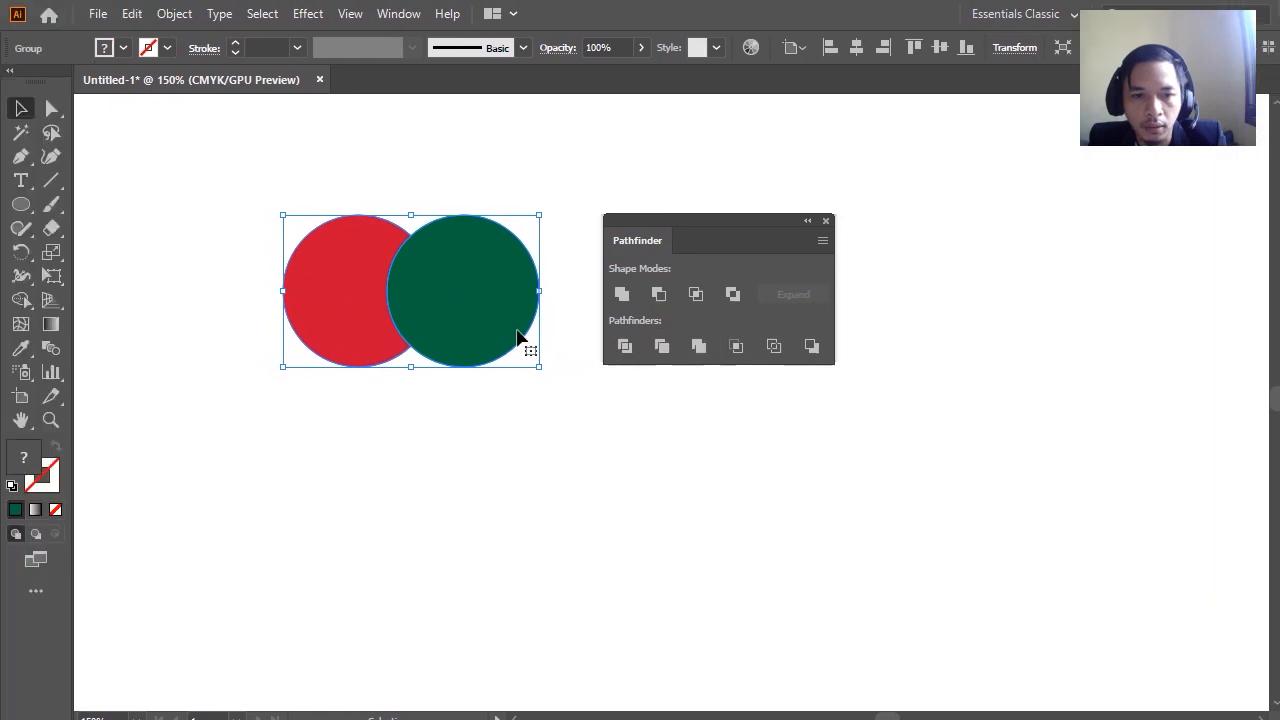
{"action": "left_click", "coordinate": [500, 430]}
{"action": "left_click_drag", "start_coordinate": [454, 320], "coordinate": [463, 416]}
{"action": "left_click_drag", "start_coordinate": [457, 362], "coordinate": [446, 333]}
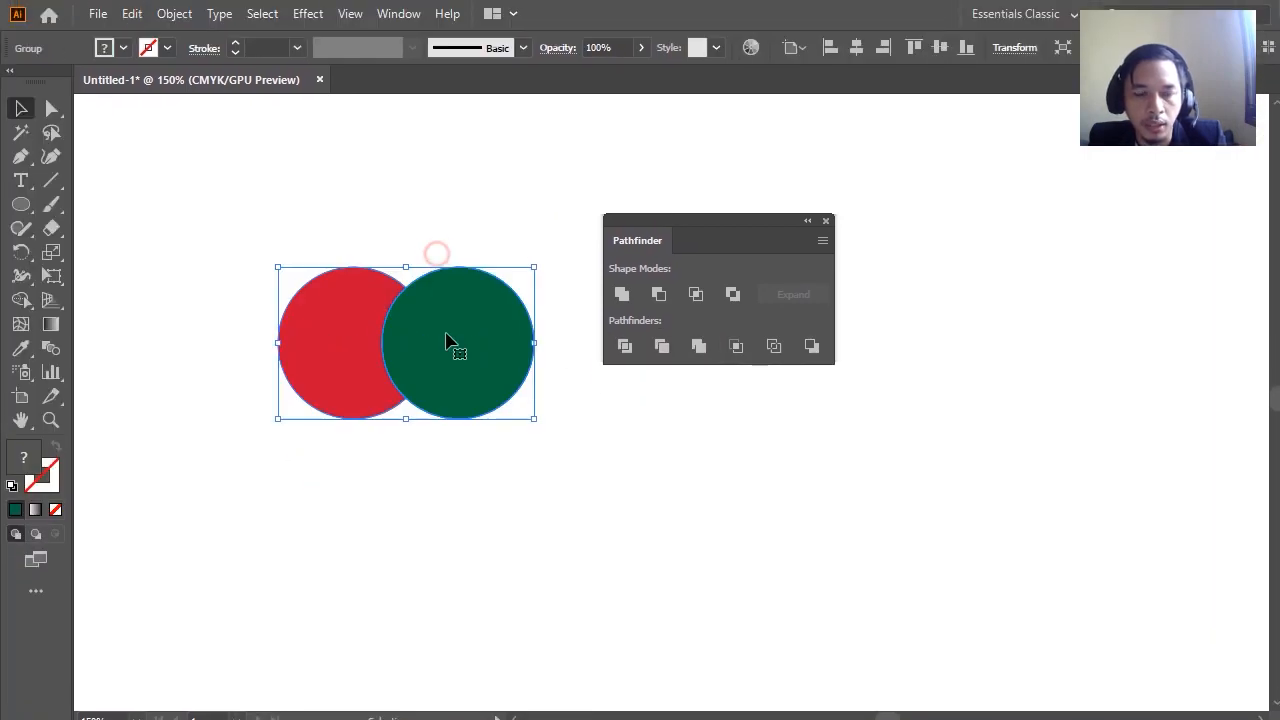
Undo the group's moves and the Merge operation on the circles, and deselect everything
{"action": "key", "text": "ctrl+z"}
{"action": "key", "text": "ctrl+z"}
{"action": "key", "text": "ctrl+shift+z"}
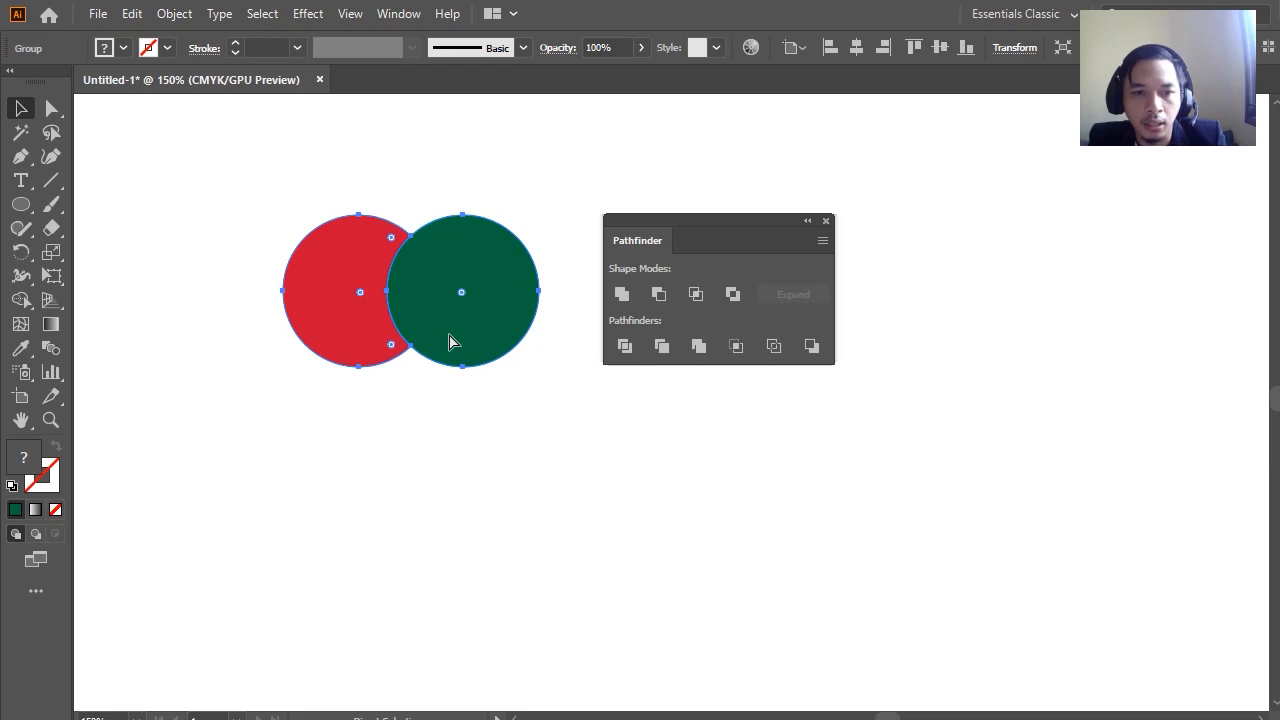
{"action": "left_click", "coordinate": [470, 420]}
{"action": "left_click", "coordinate": [455, 316]}
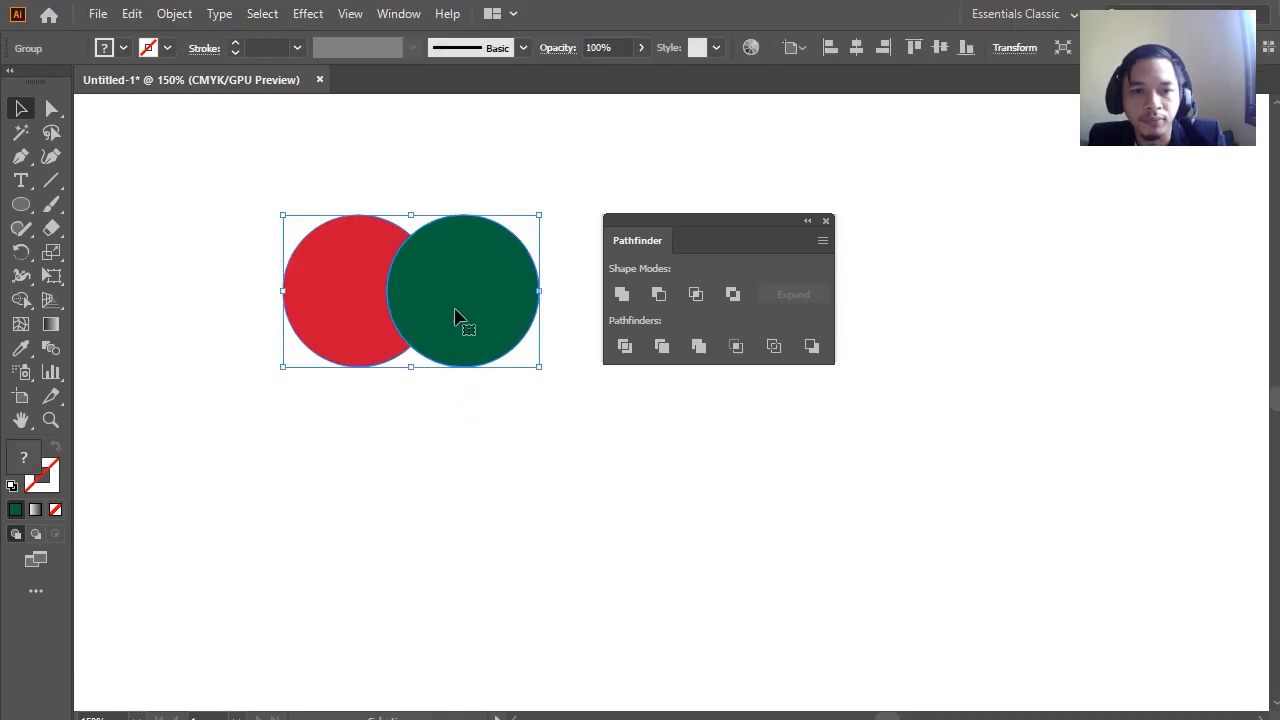
{"action": "left_click", "coordinate": [486, 177]}
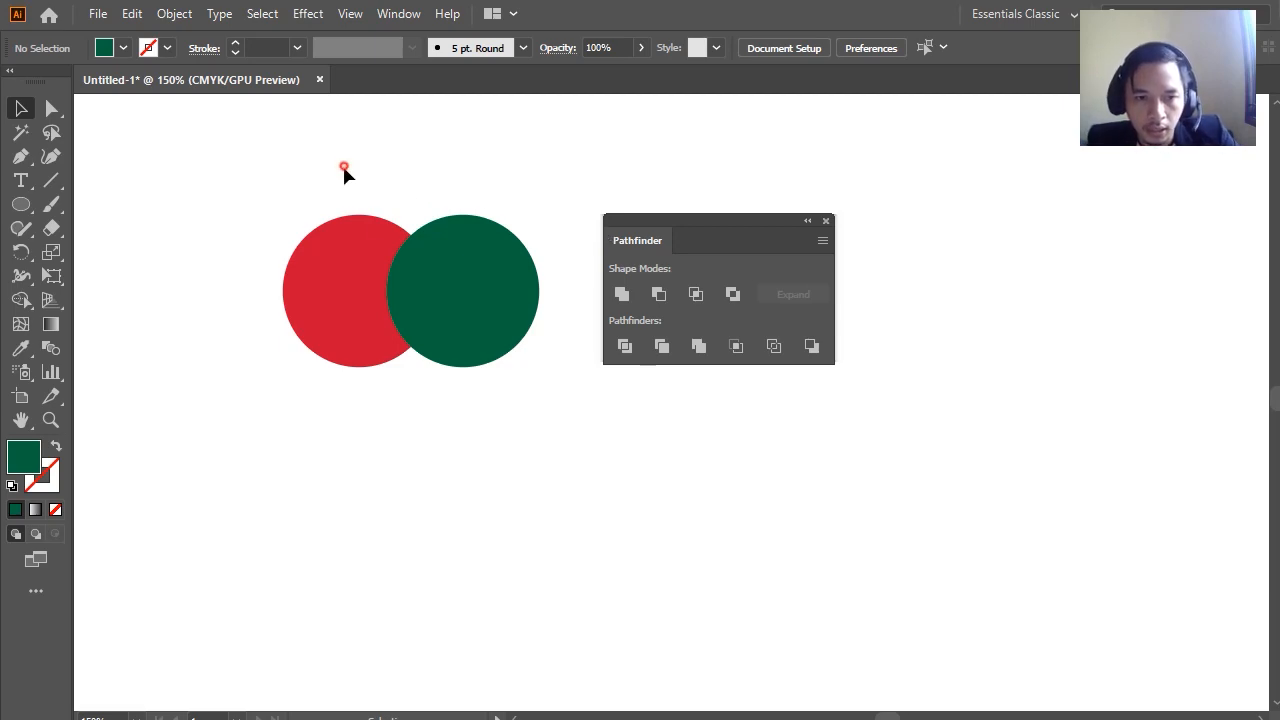
Crop the two overlapping circles with Pathfinder, inspect the resulting group's outline, then undo the crop and deselect
{"action": "left_click_drag", "start_coordinate": [346, 171], "coordinate": [463, 366]}
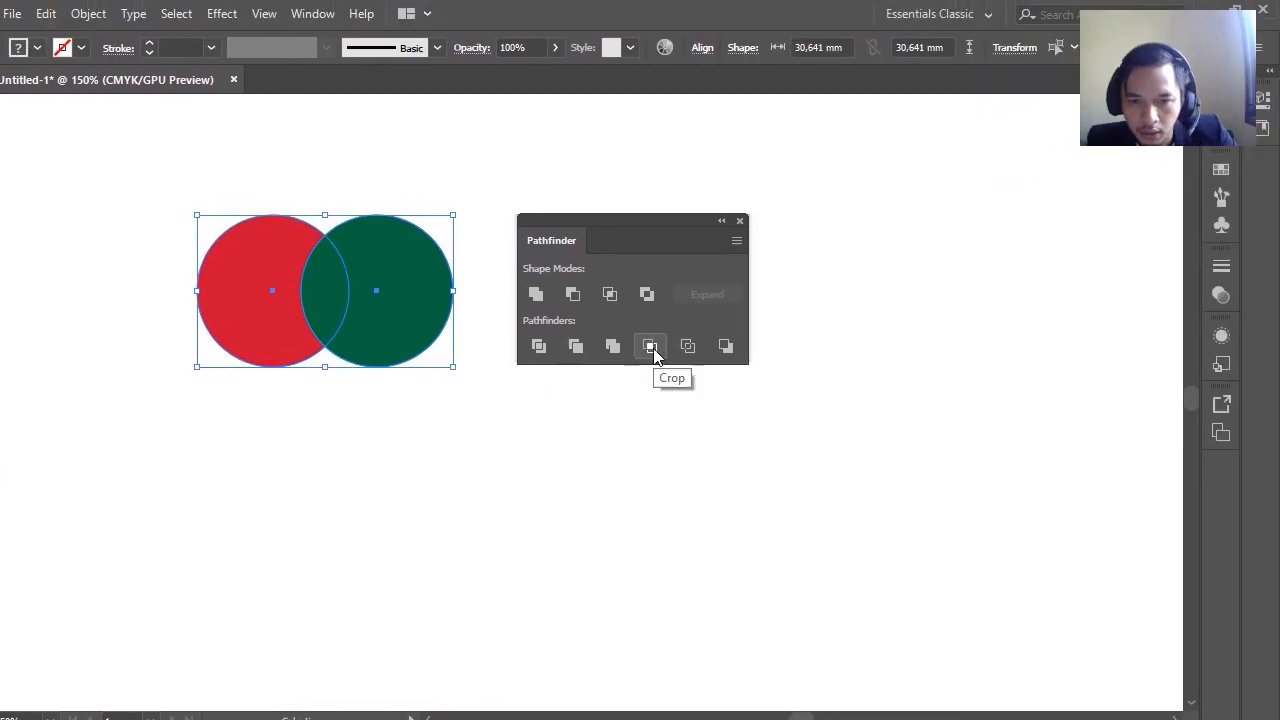
{"action": "left_click", "coordinate": [651, 347]}
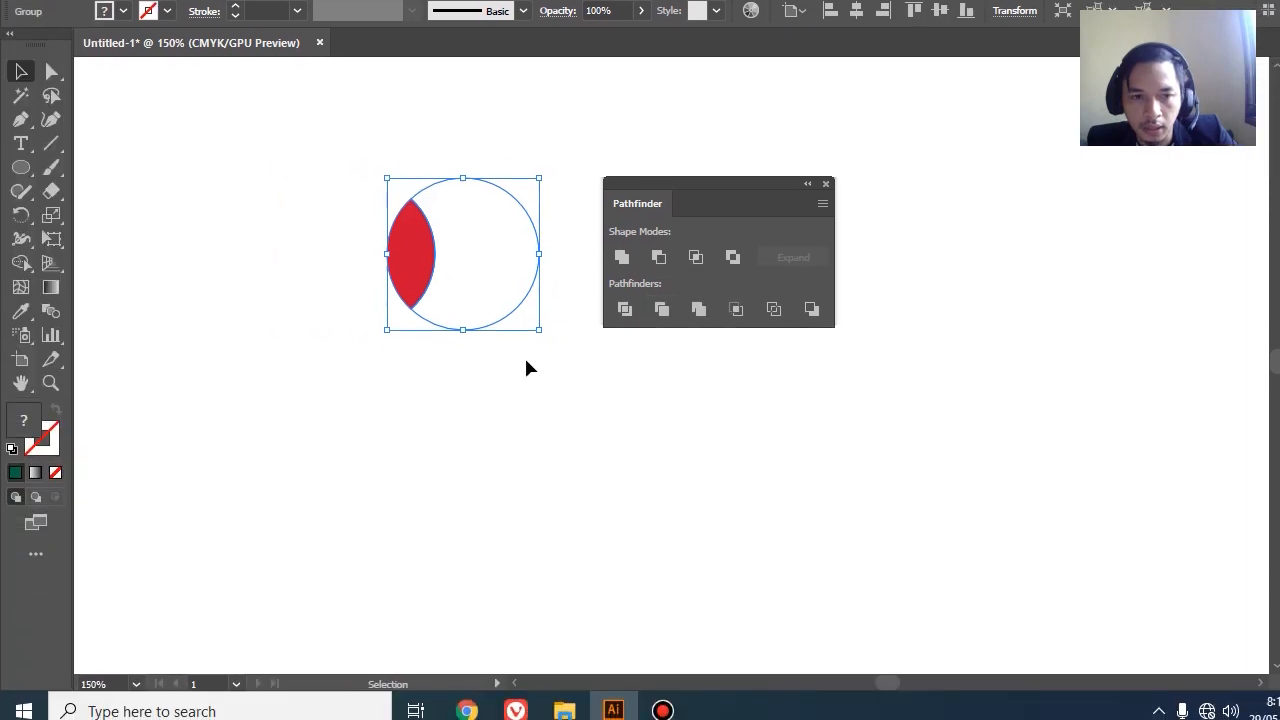
{"action": "left_click", "coordinate": [526, 364]}
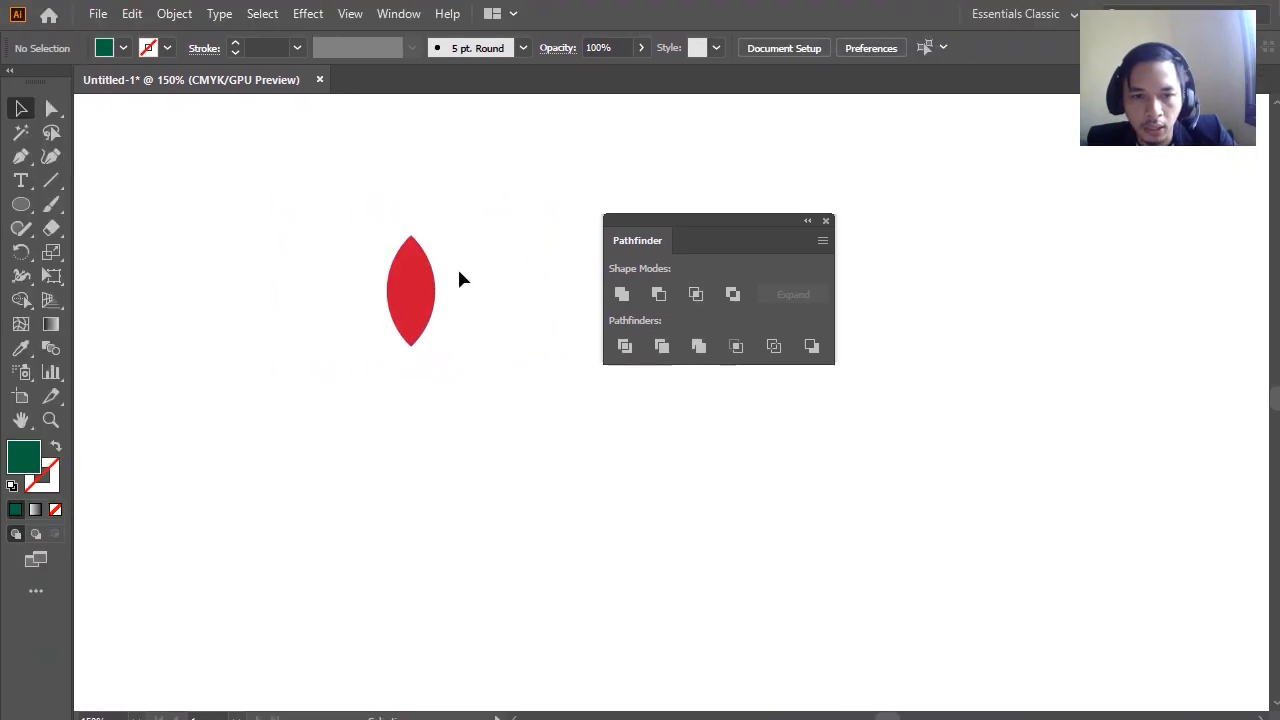
{"action": "left_click", "coordinate": [415, 237]}
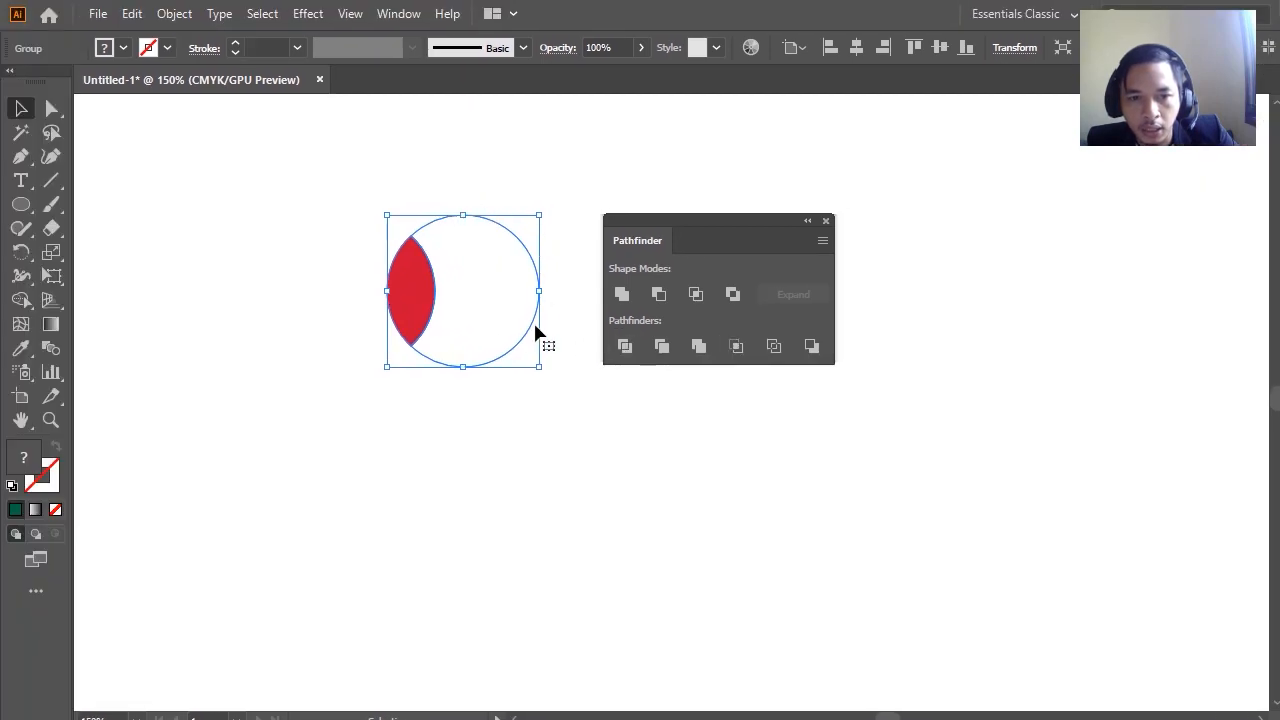
{"action": "left_click", "coordinate": [364, 212]}
{"action": "key", "text": "ctrl+z"}
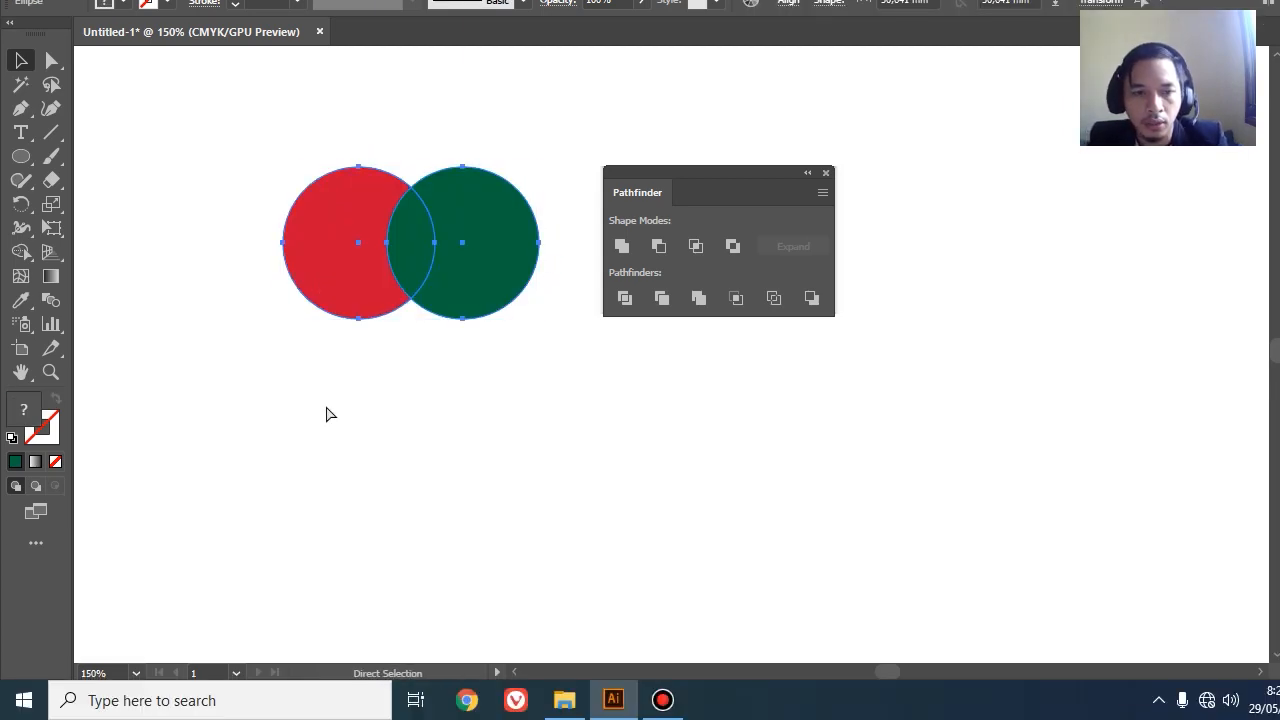
{"action": "left_click", "coordinate": [371, 345]}
{"action": "left_click", "coordinate": [430, 296]}
{"action": "left_click", "coordinate": [528, 334]}
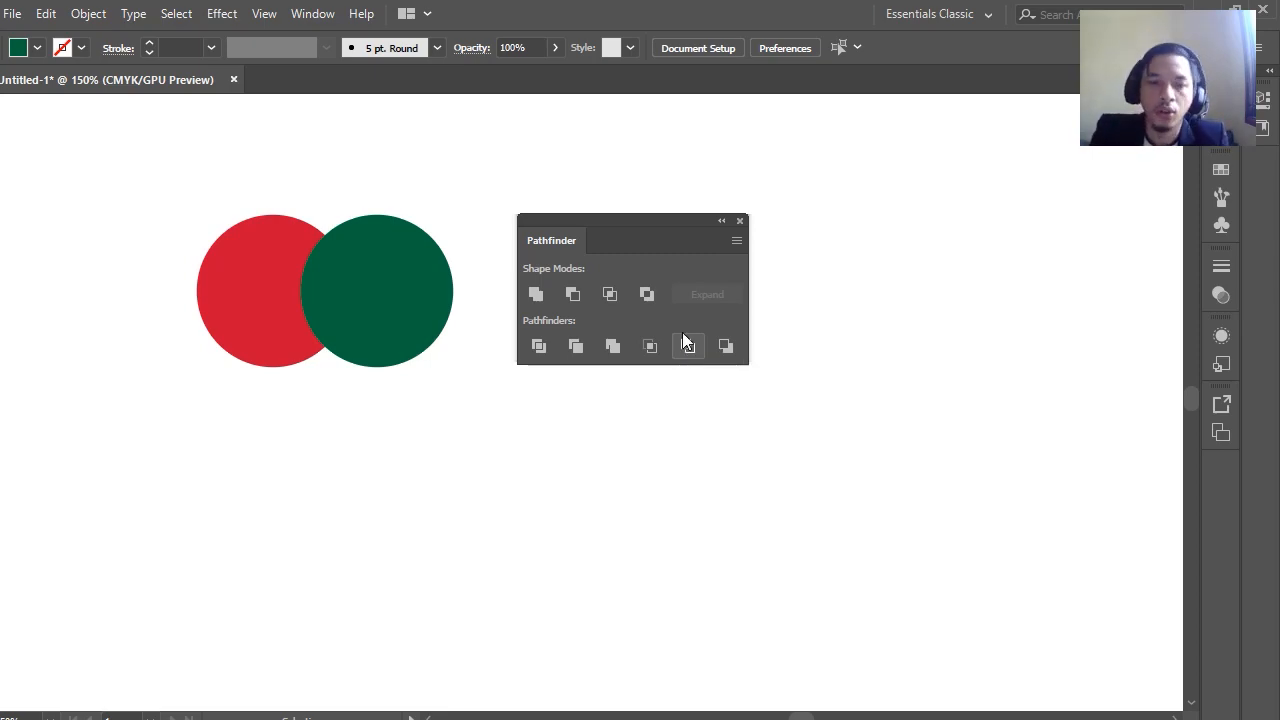
Apply the Pathfinder Outline operation to the two overlapping circles, then undo it and deselect everything
{"action": "left_click_drag", "start_coordinate": [184, 157], "coordinate": [467, 394]}
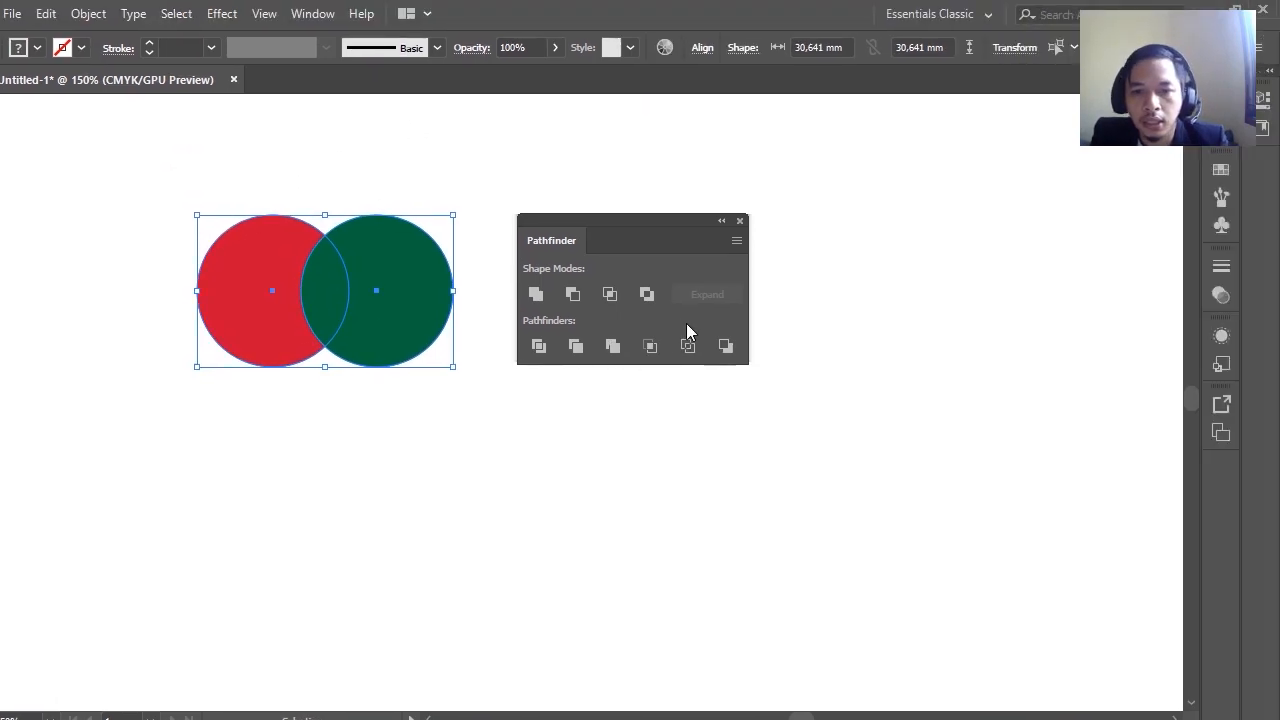
{"action": "left_click", "coordinate": [688, 345]}
{"action": "left_click", "coordinate": [414, 450]}
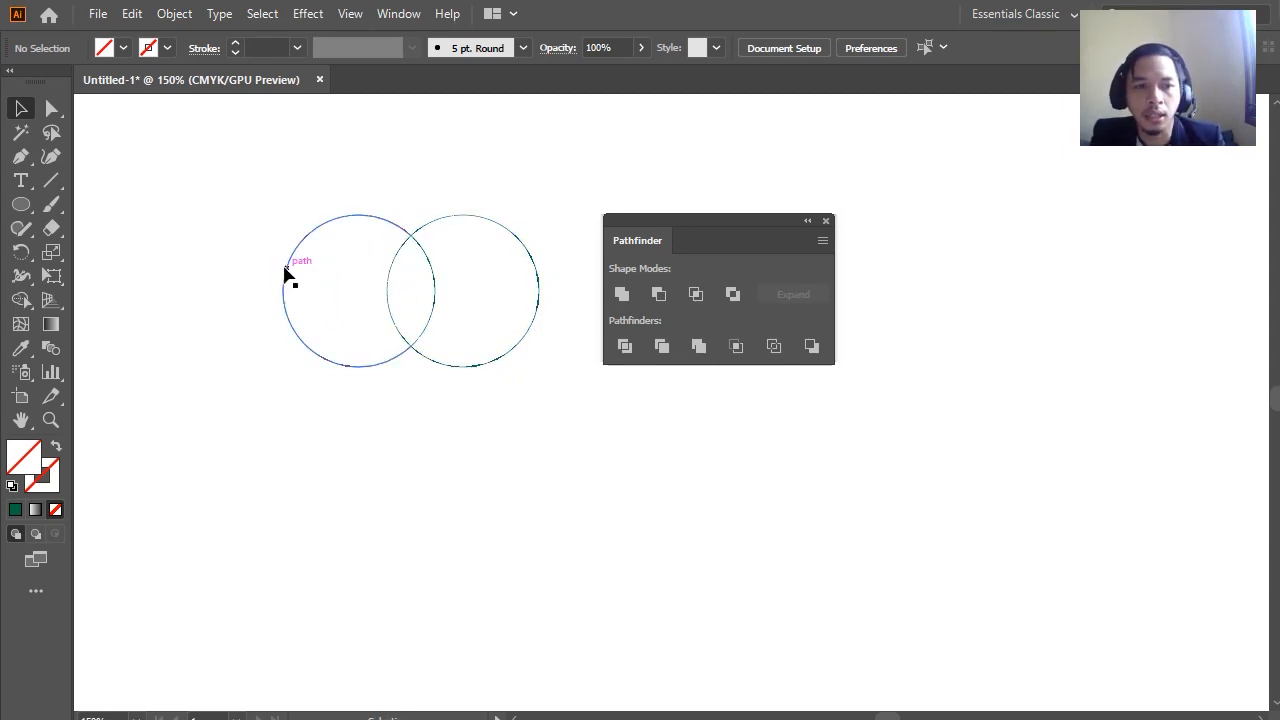
{"action": "key", "text": "ctrl+z"}
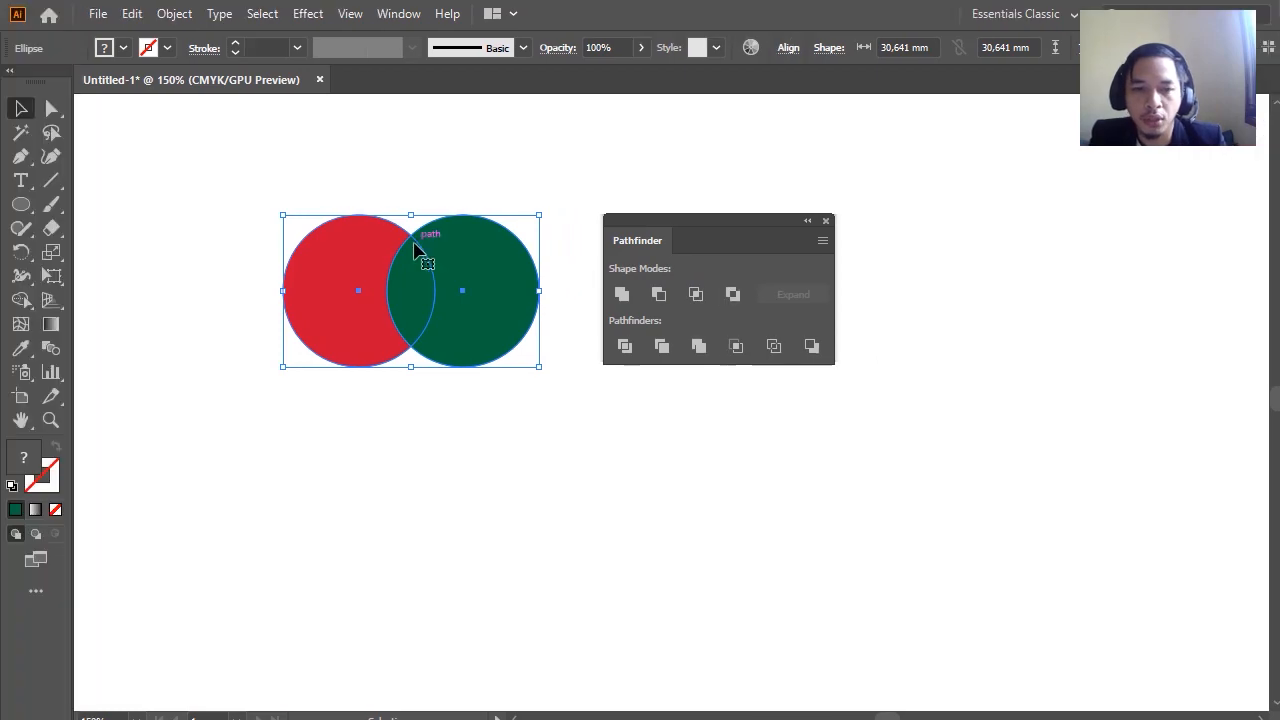
{"action": "left_click", "coordinate": [390, 194]}
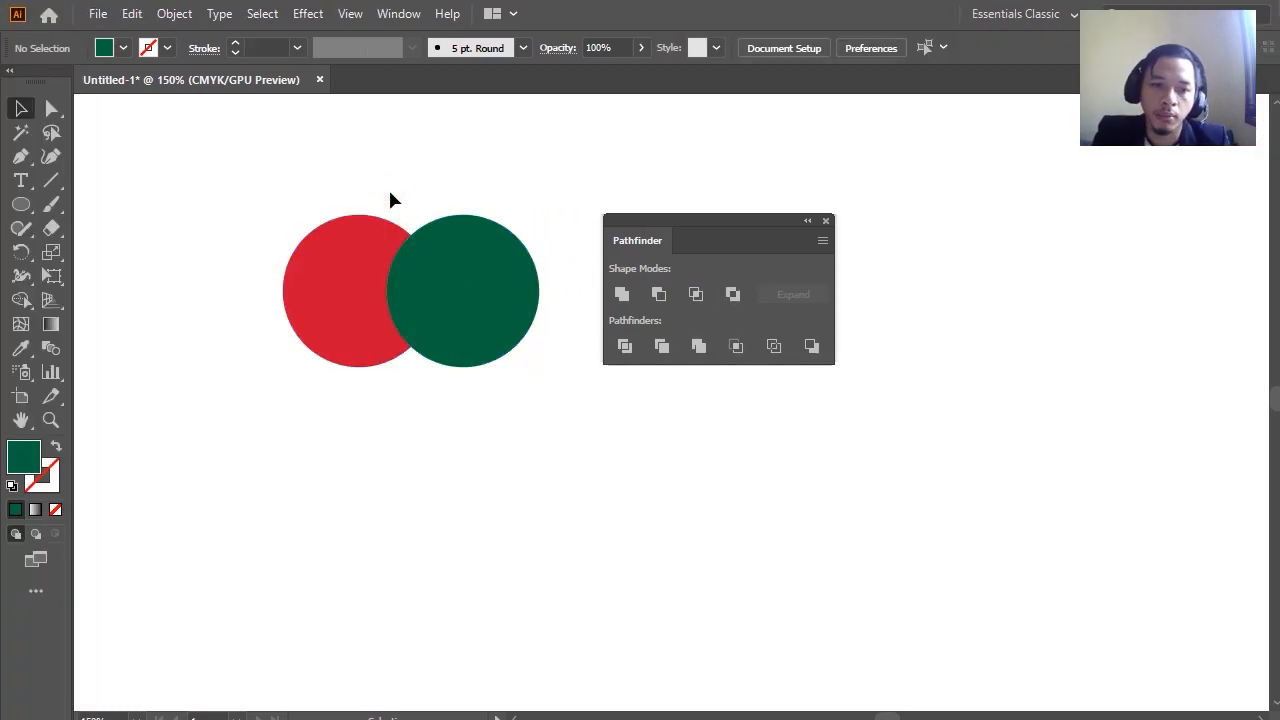
Subtract the red back circle from the green one with Pathfinder Minus Back, then undo it and deselect
{"action": "left_click_drag", "start_coordinate": [309, 180], "coordinate": [570, 420]}
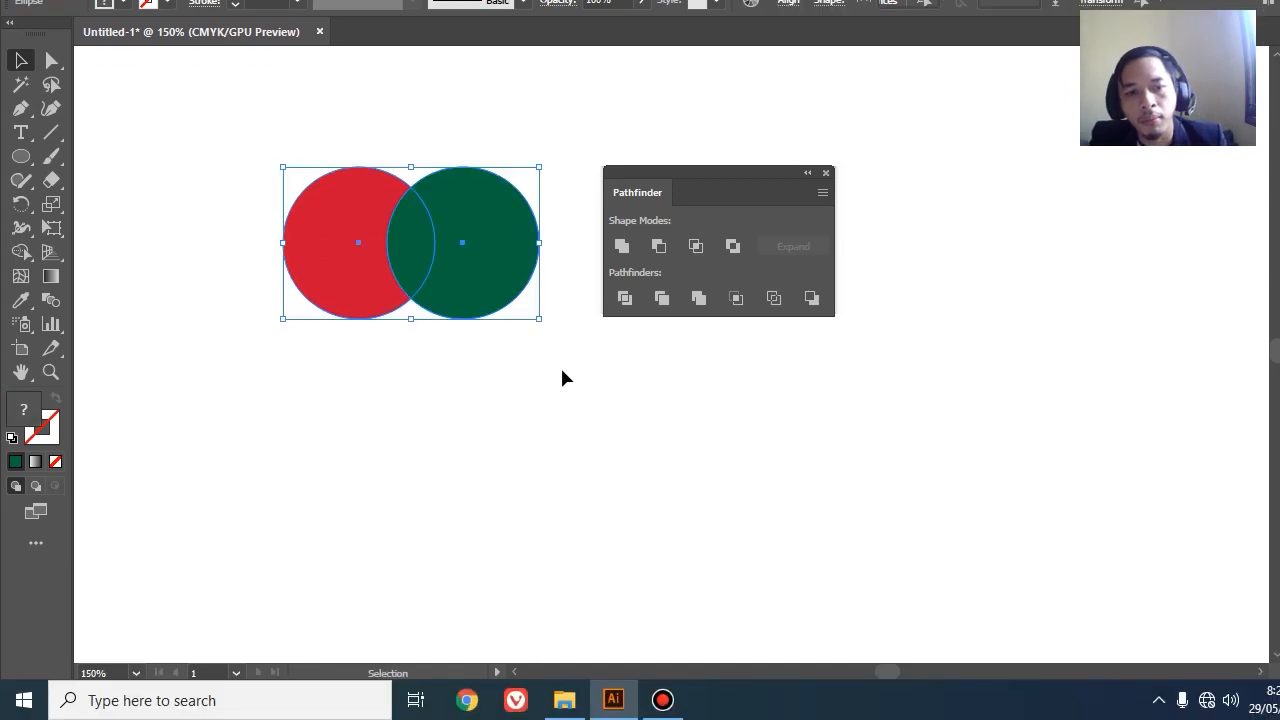
{"action": "left_click", "coordinate": [726, 347]}
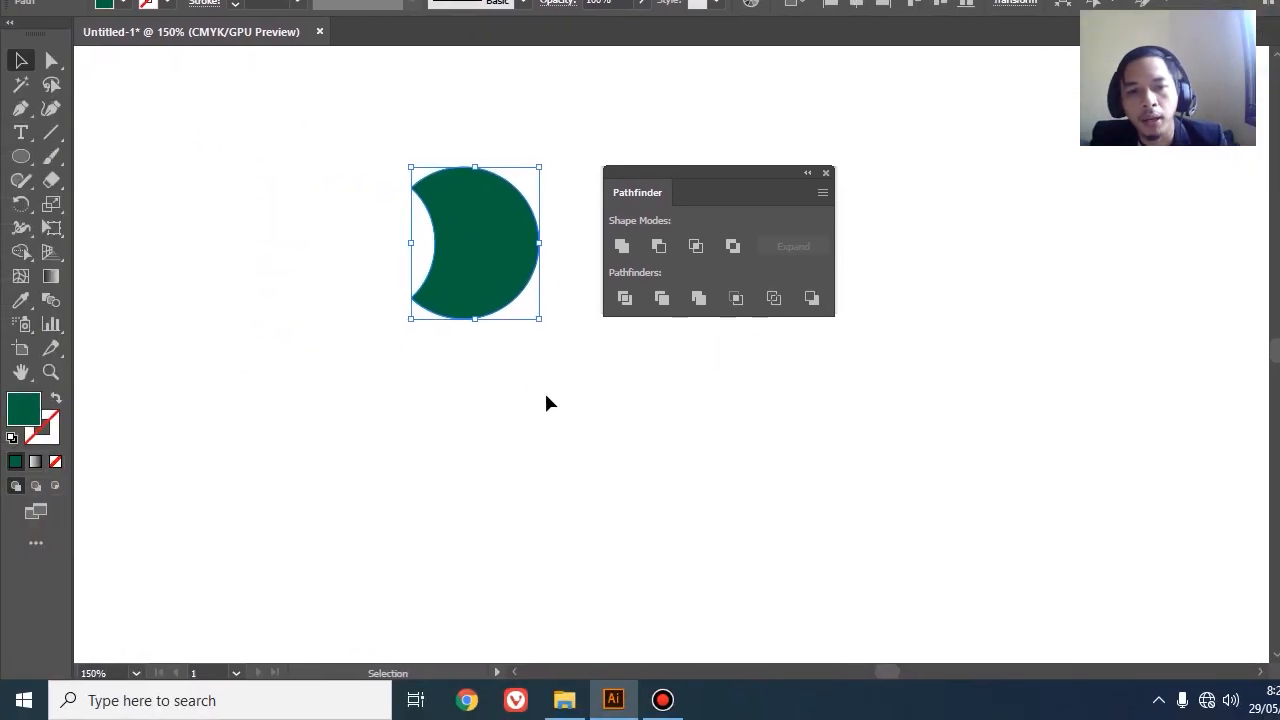
{"action": "left_click", "coordinate": [458, 394]}
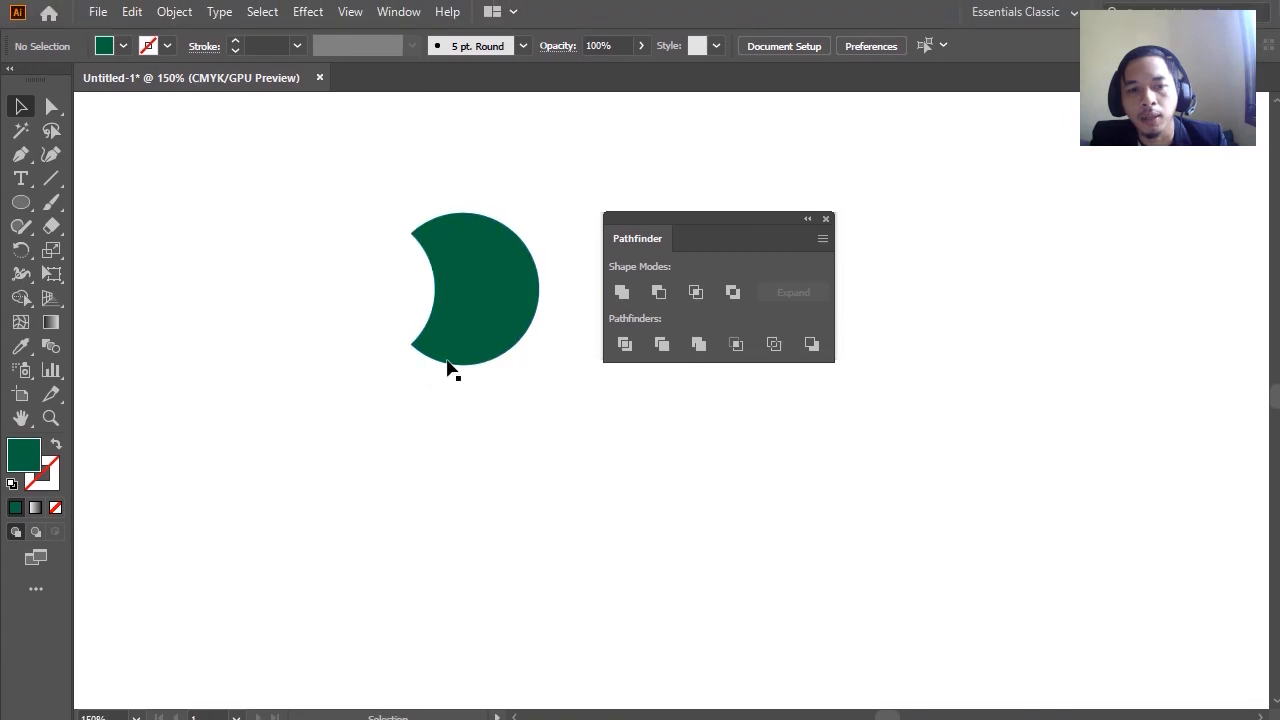
{"action": "key", "text": "ctrl+z"}
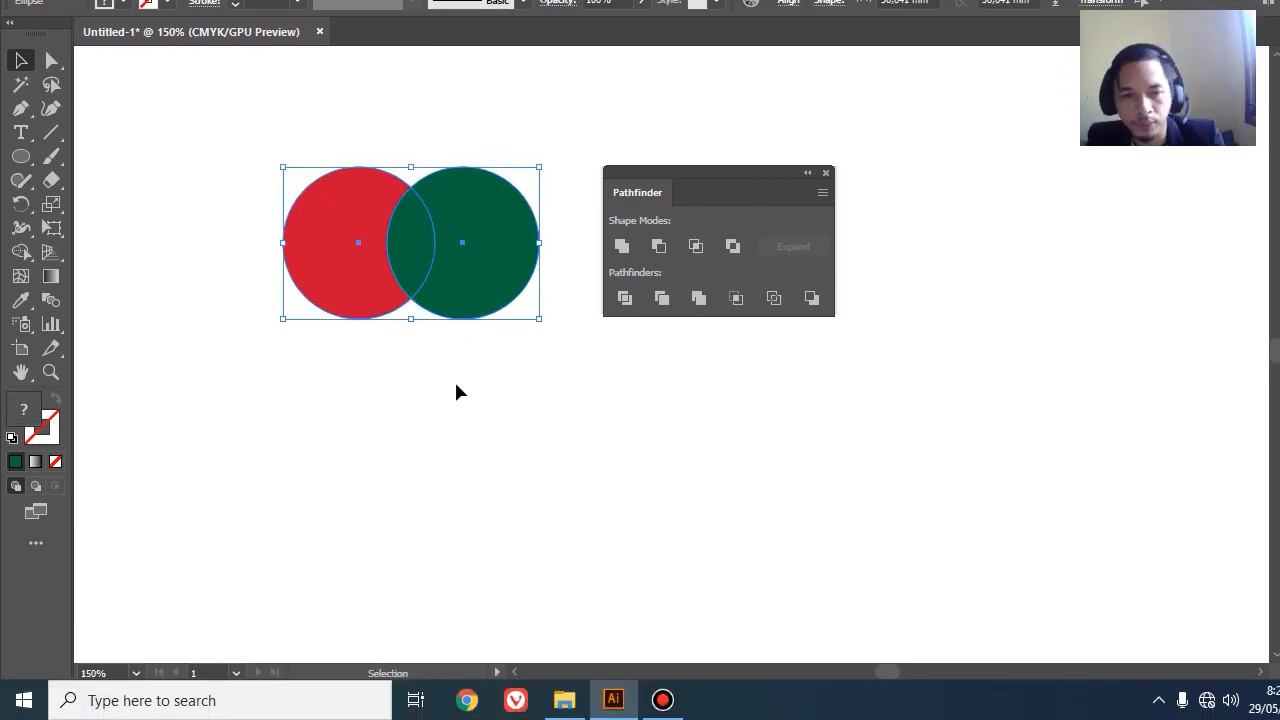
{"action": "left_click", "coordinate": [453, 375]}
Delete both overlapping circles and shift the Pathfinder panel slightly aside to free up the artboard
{"action": "left_click_drag", "start_coordinate": [417, 263], "coordinate": [511, 402]}
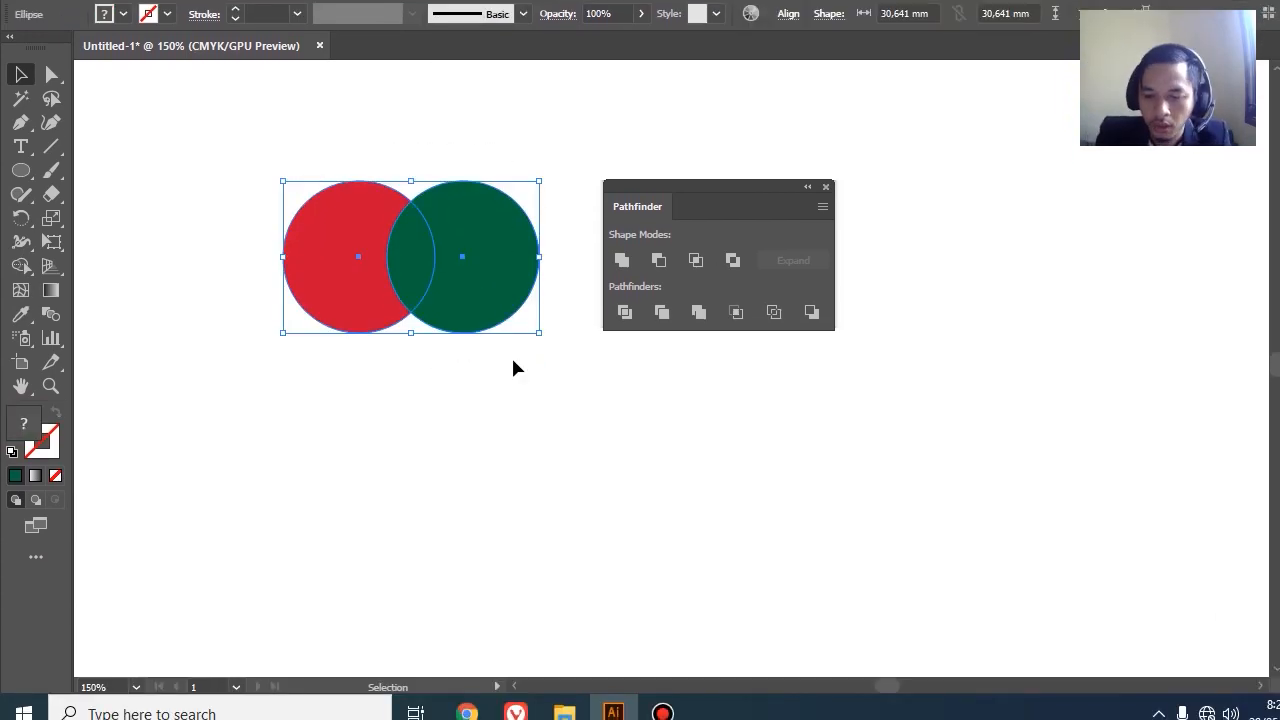
{"action": "key", "text": "Delete"}
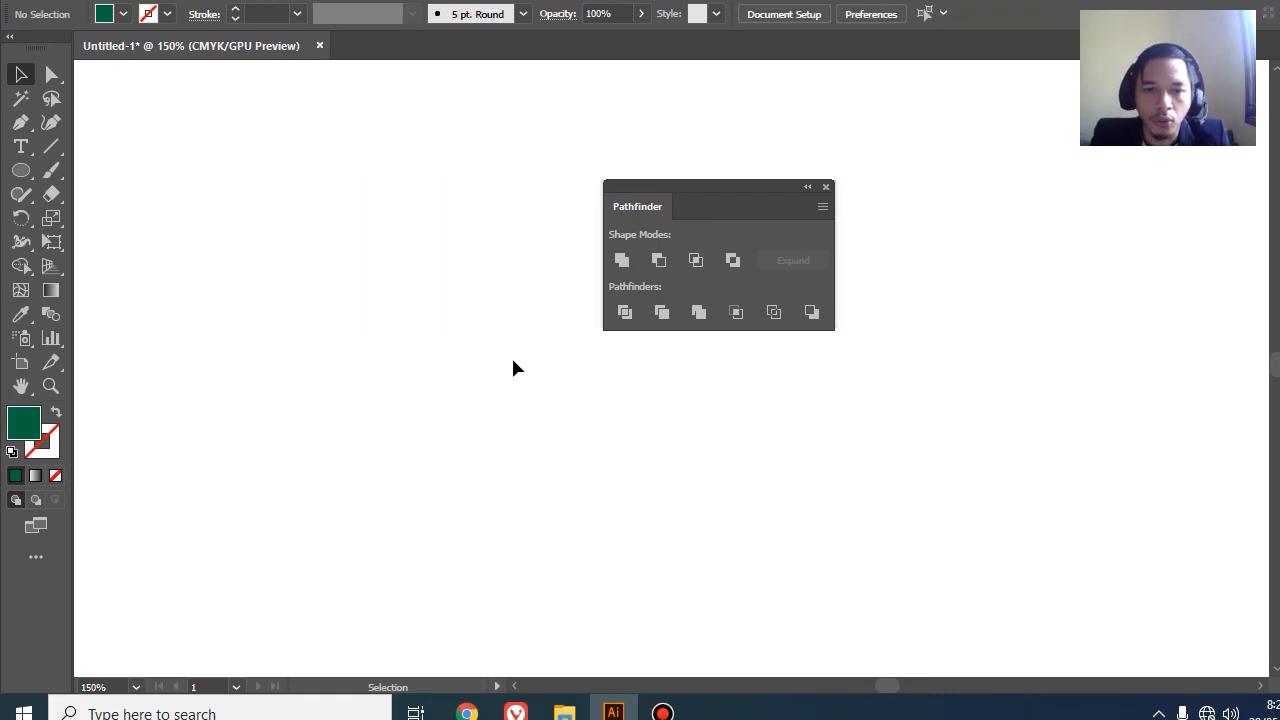
{"action": "left_click_drag", "start_coordinate": [640, 222], "coordinate": [679, 224]}
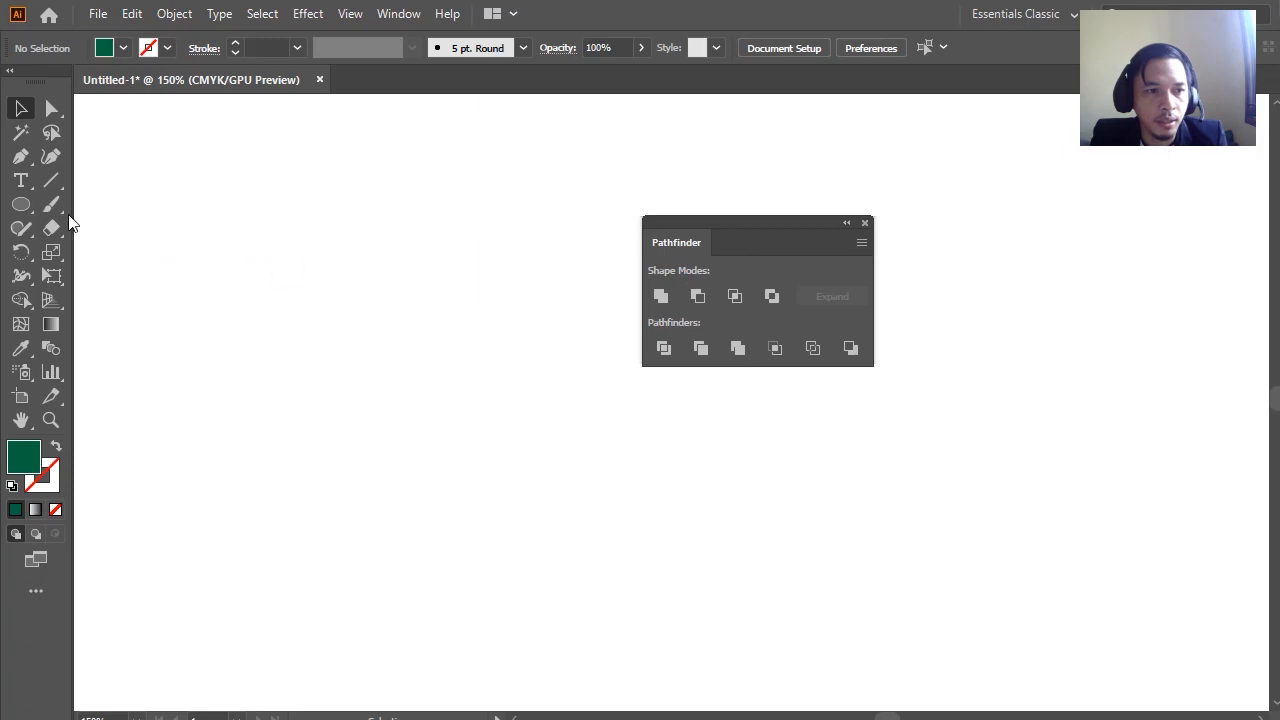
Add the letter C as black Arial Rounded MT Bold text and scale it up to about 88 pt
{"action": "left_click", "coordinate": [21, 180]}
{"action": "left_click", "coordinate": [407, 338]}
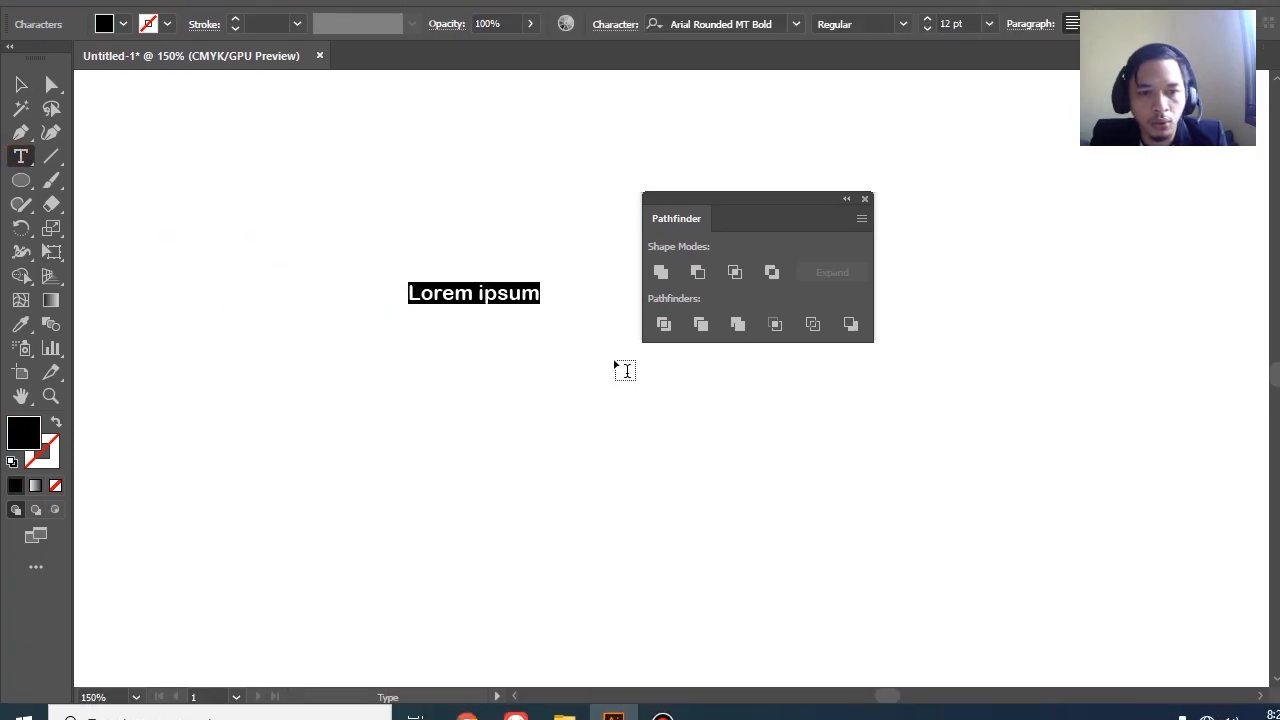
{"action": "type", "text": "C"}
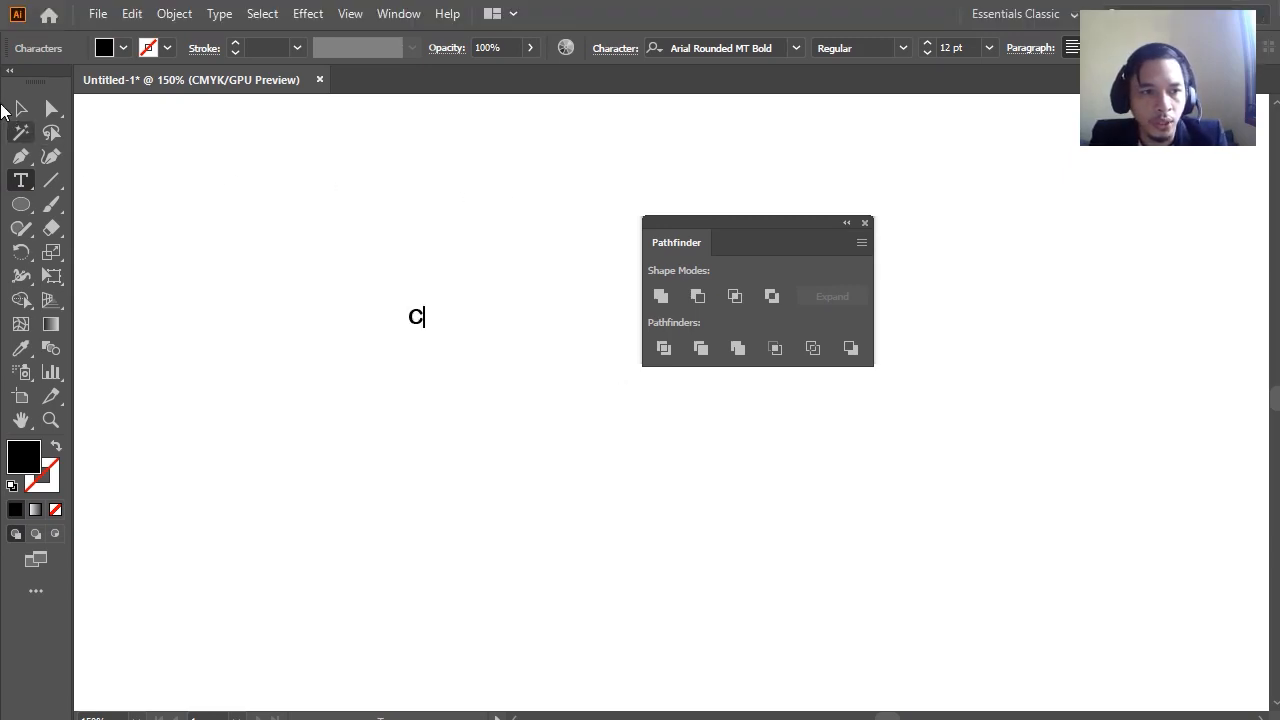
{"action": "left_click", "coordinate": [14, 101]}
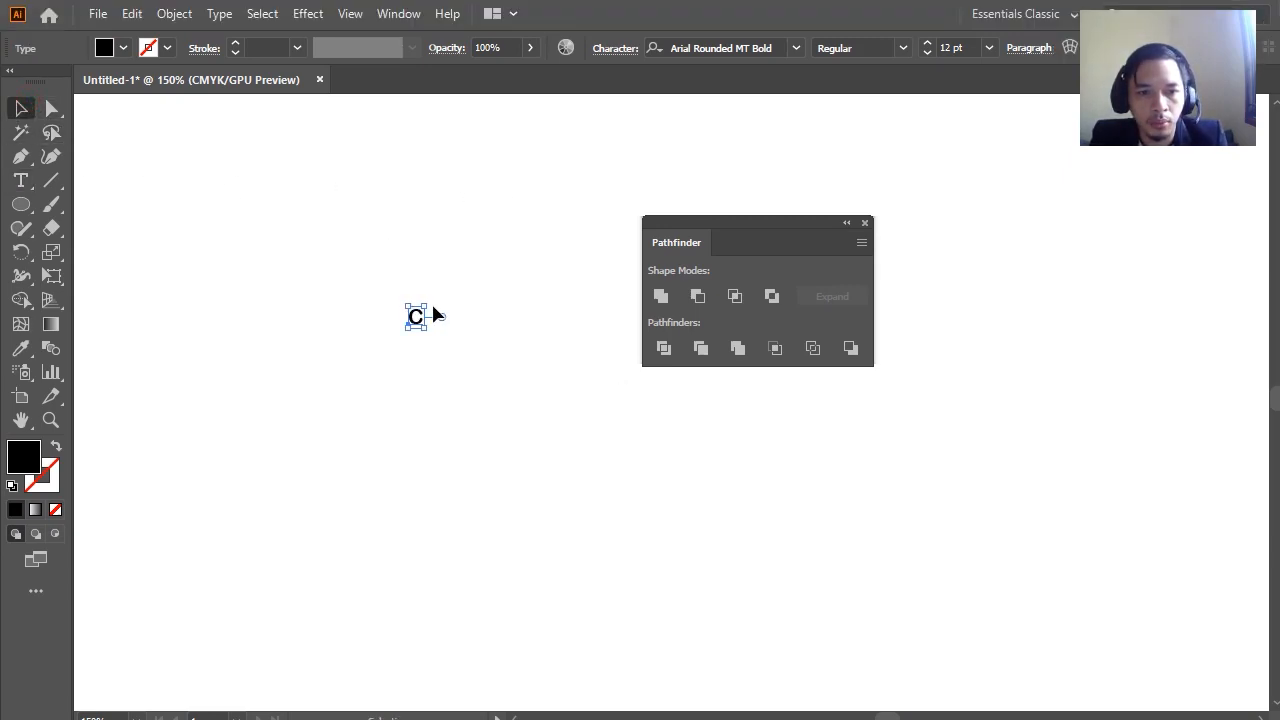
{"action": "left_click_drag", "start_coordinate": [431, 301], "coordinate": [522, 163]}
{"action": "left_click_drag", "start_coordinate": [500, 288], "coordinate": [494, 322]}
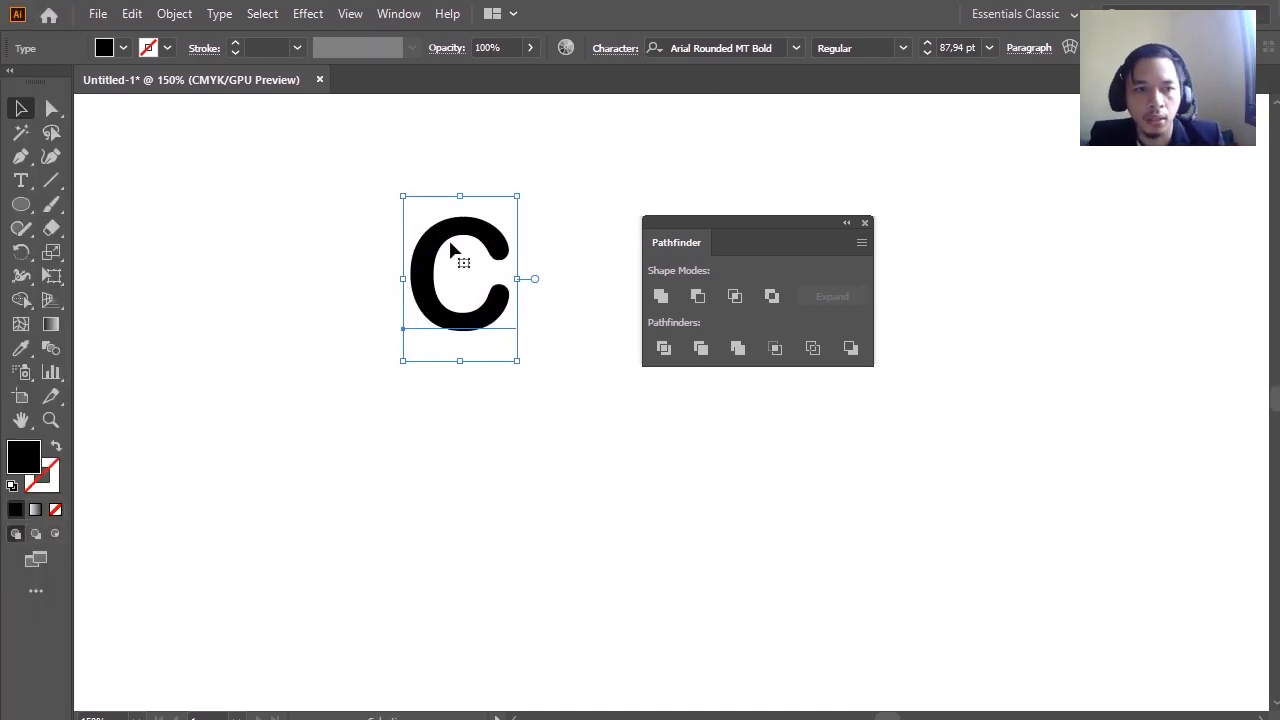
Draw a small black circle beside the upper end of the letter C and move the Pathfinder panel clear
{"action": "left_click", "coordinate": [21, 205]}
{"action": "left_click_drag", "start_coordinate": [535, 215], "coordinate": [573, 253]}
{"action": "left_click", "coordinate": [22, 109]}
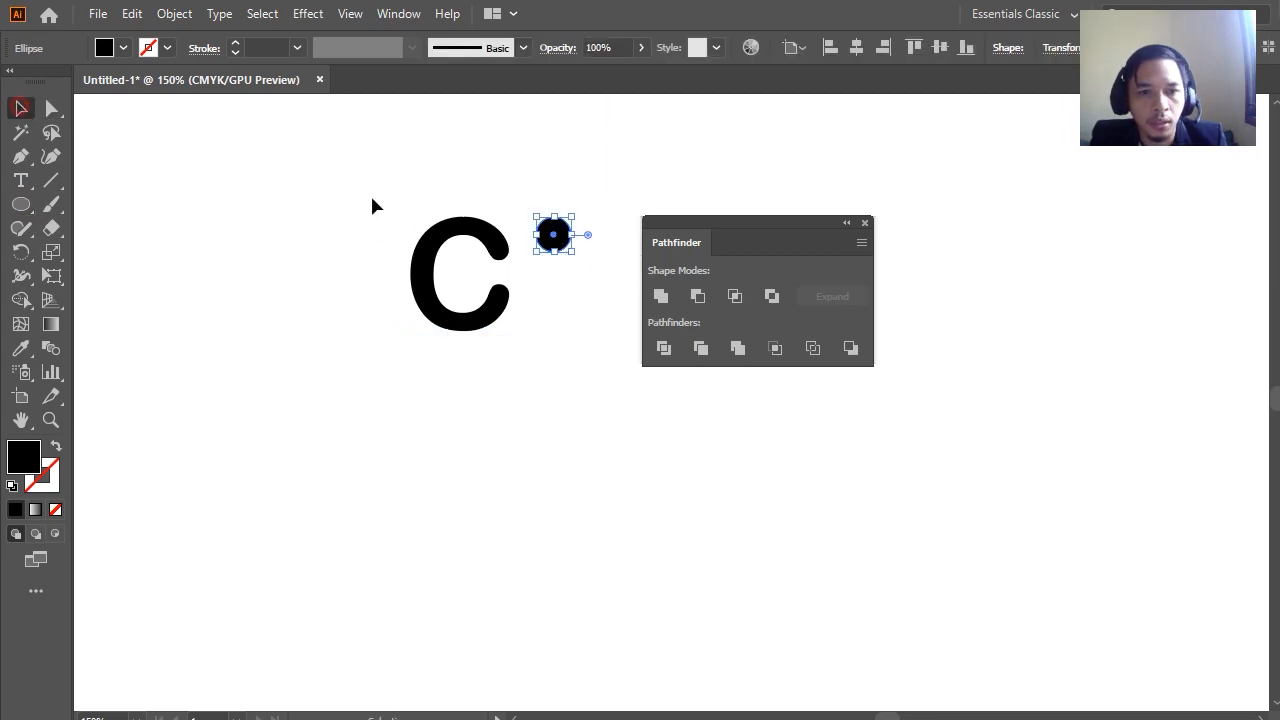
{"action": "scroll", "coordinate": [482, 226], "scroll_direction": "up", "scroll_amount": 2}
{"action": "left_click_drag", "start_coordinate": [648, 222], "coordinate": [713, 230]}
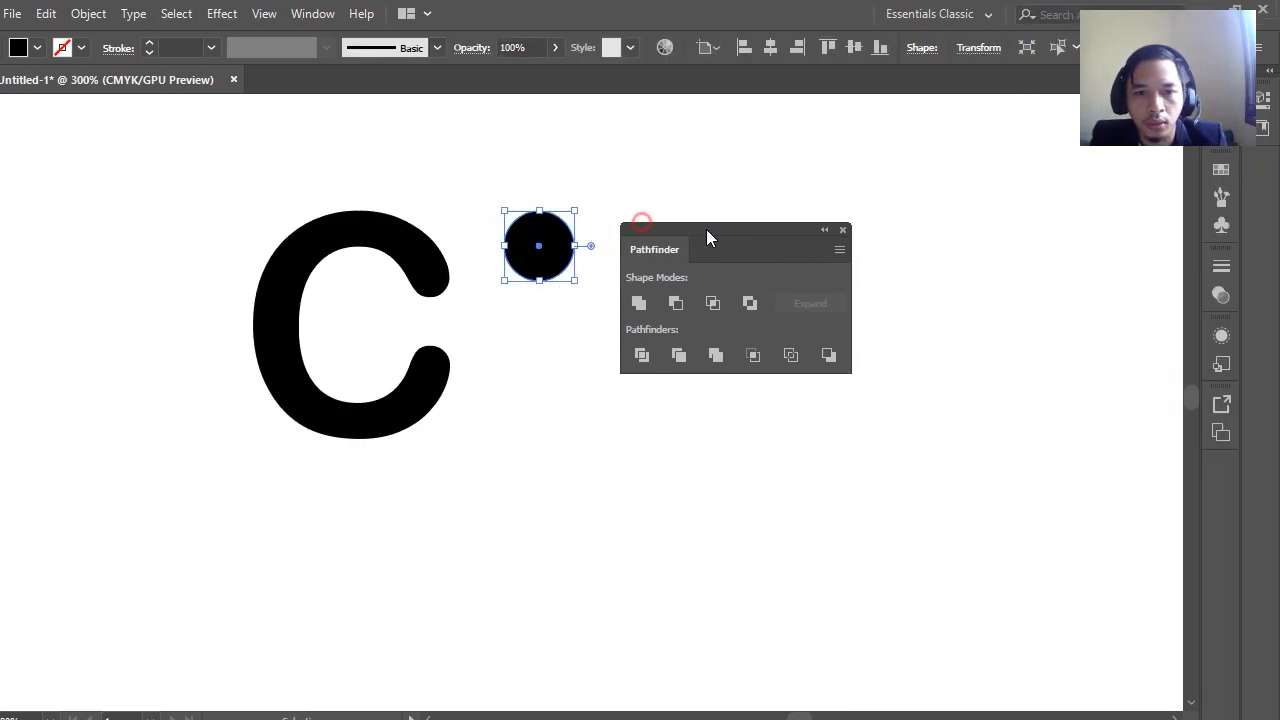
Place two small black circles over the upper and lower ends of the letter C and deselect
{"action": "left_click", "coordinate": [546, 178]}
{"action": "left_click_drag", "start_coordinate": [628, 253], "coordinate": [533, 351]}
{"action": "left_click", "coordinate": [594, 361]}
{"action": "left_click", "coordinate": [576, 331]}
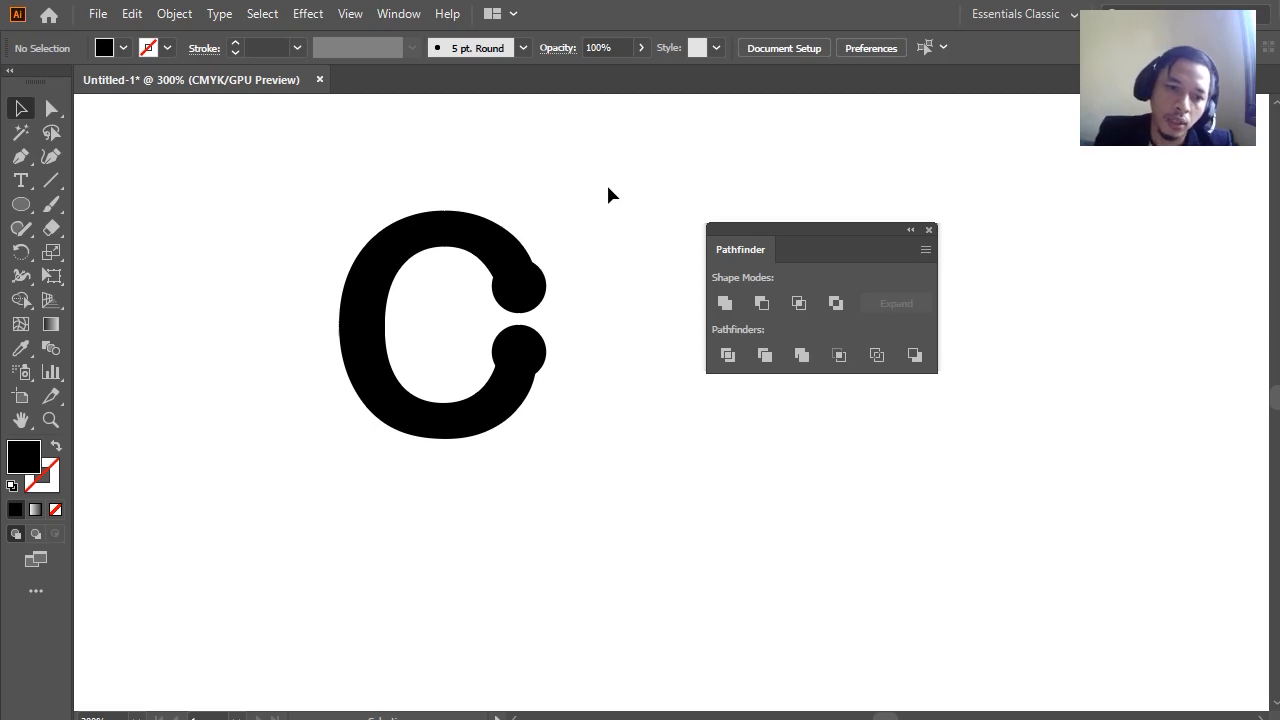
Move the letter C away from the two small circles, then undo the move
{"action": "left_click", "coordinate": [394, 250]}
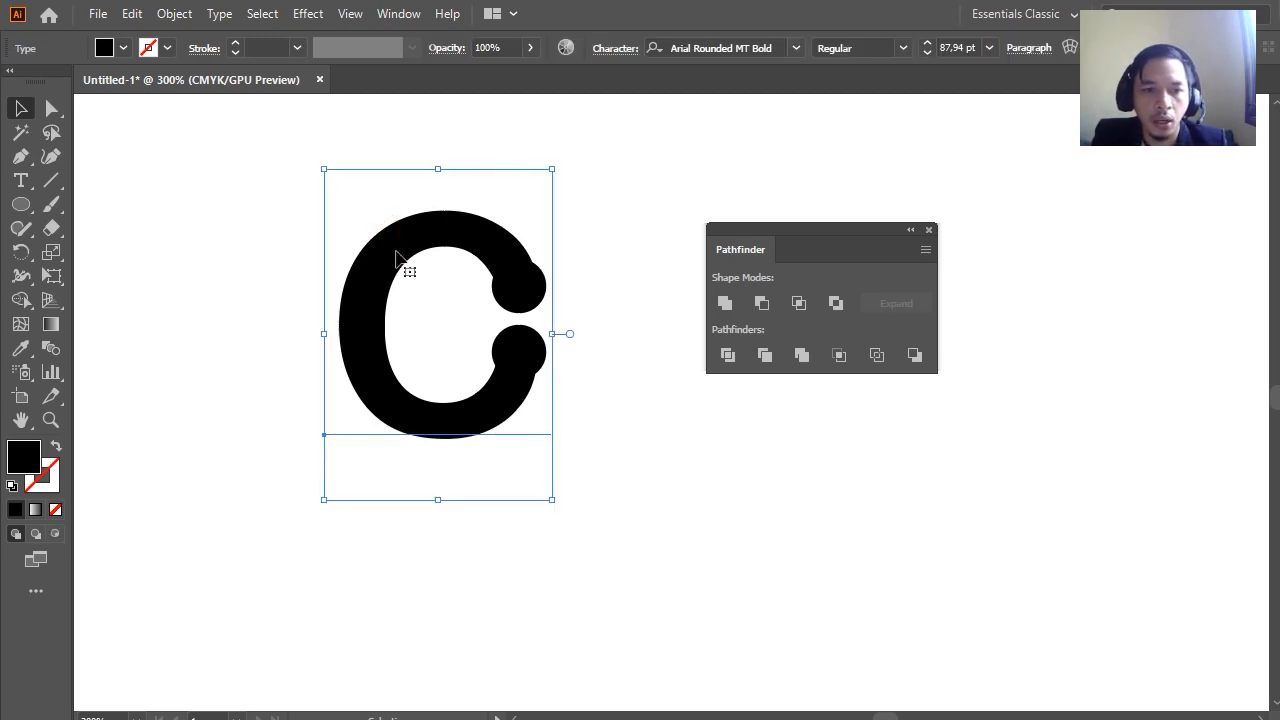
{"action": "left_click_drag", "start_coordinate": [392, 277], "coordinate": [168, 290]}
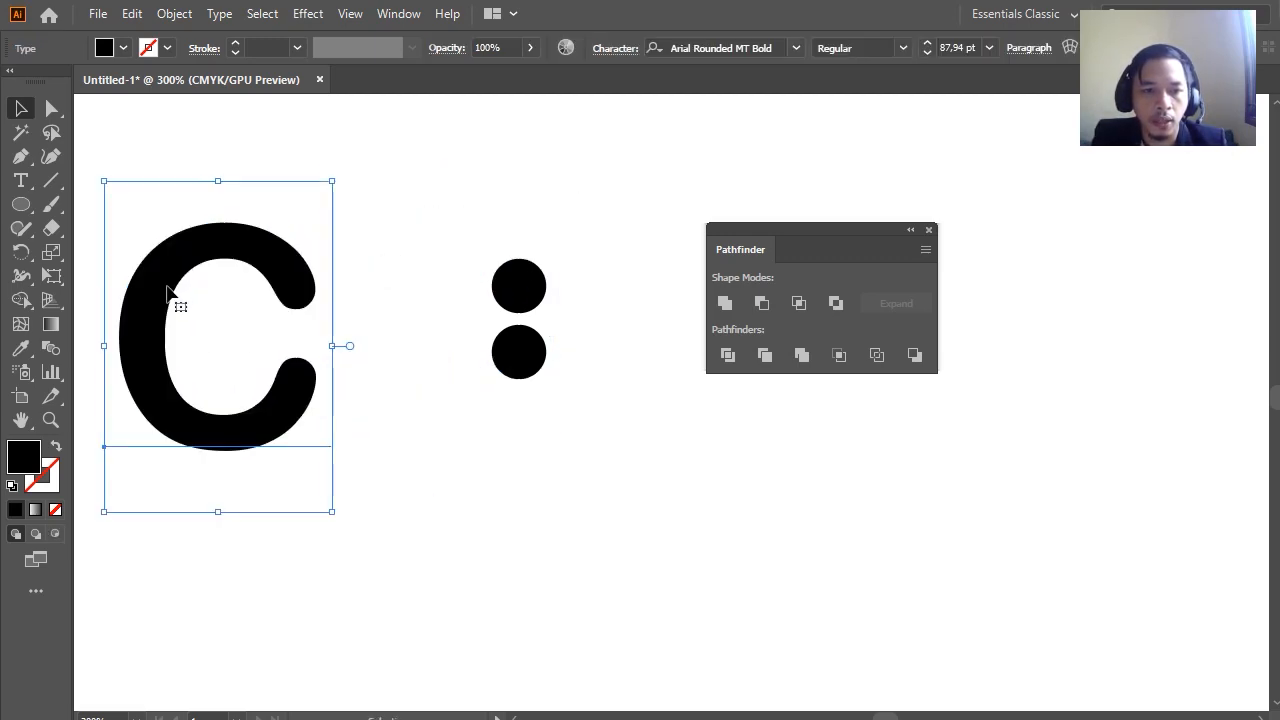
{"action": "key", "text": "ctrl+shift+a"}
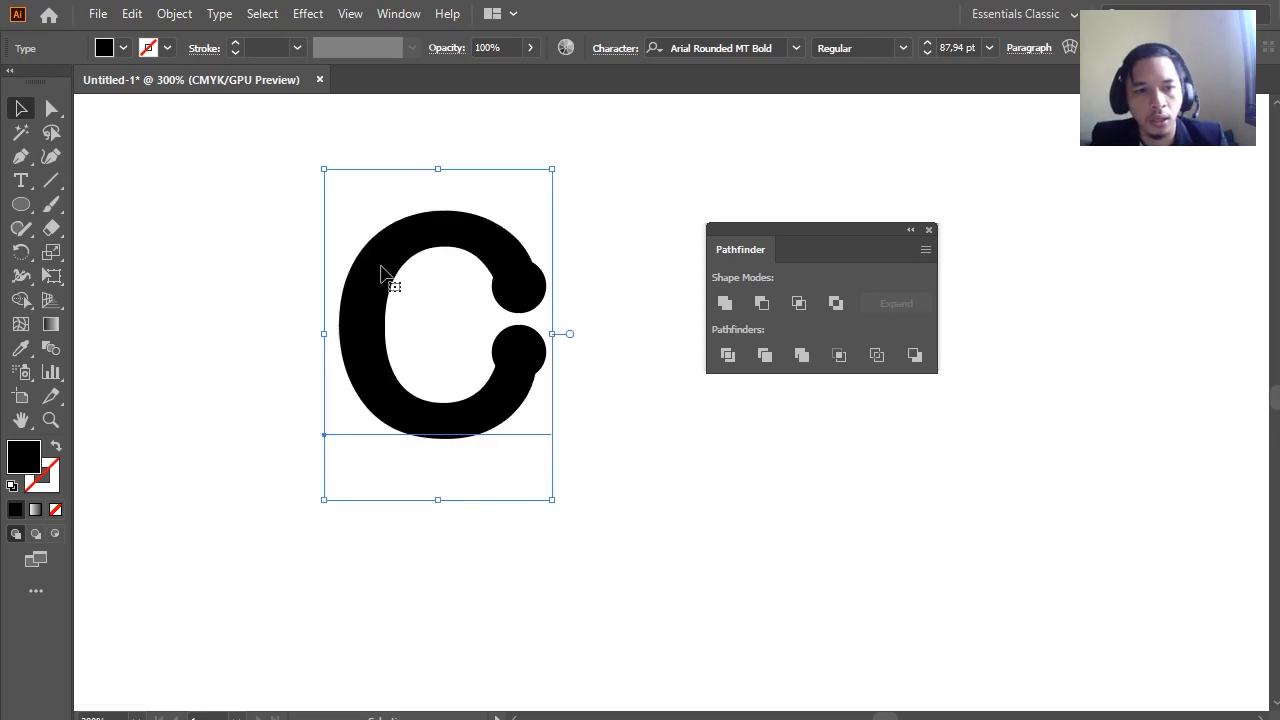
Convert the letter C text to outlines and deselect it
{"action": "right_click", "coordinate": [381, 268]}
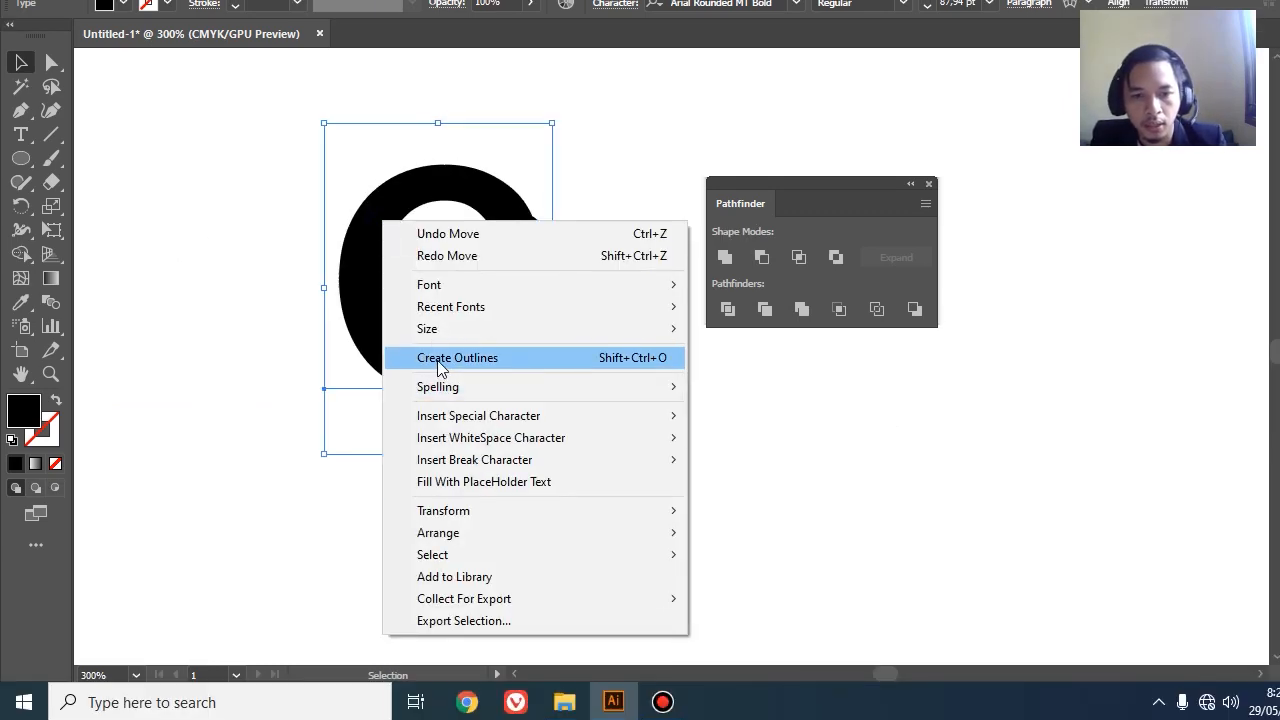
{"action": "left_click", "coordinate": [438, 360]}
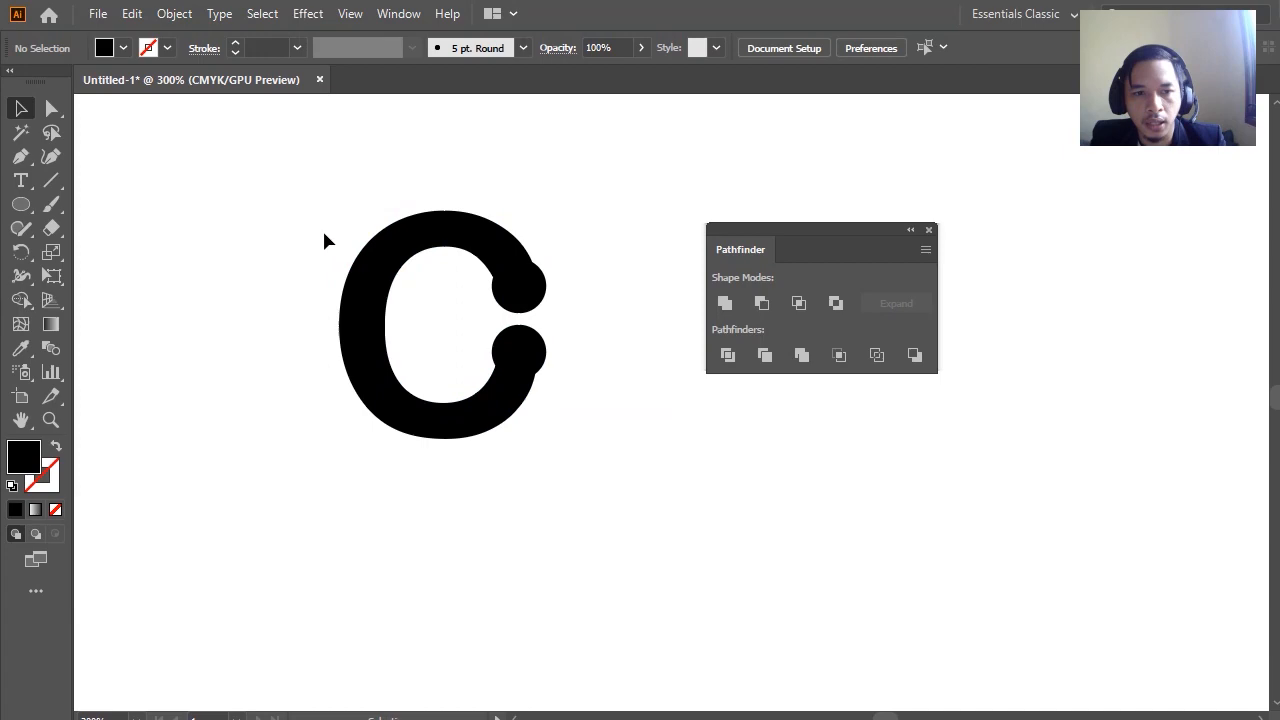
{"action": "left_click", "coordinate": [585, 168]}
Unite the outlined C with both small circles, then move the shape about 26 mm left and deselect it
{"action": "left_click_drag", "start_coordinate": [598, 199], "coordinate": [410, 455]}
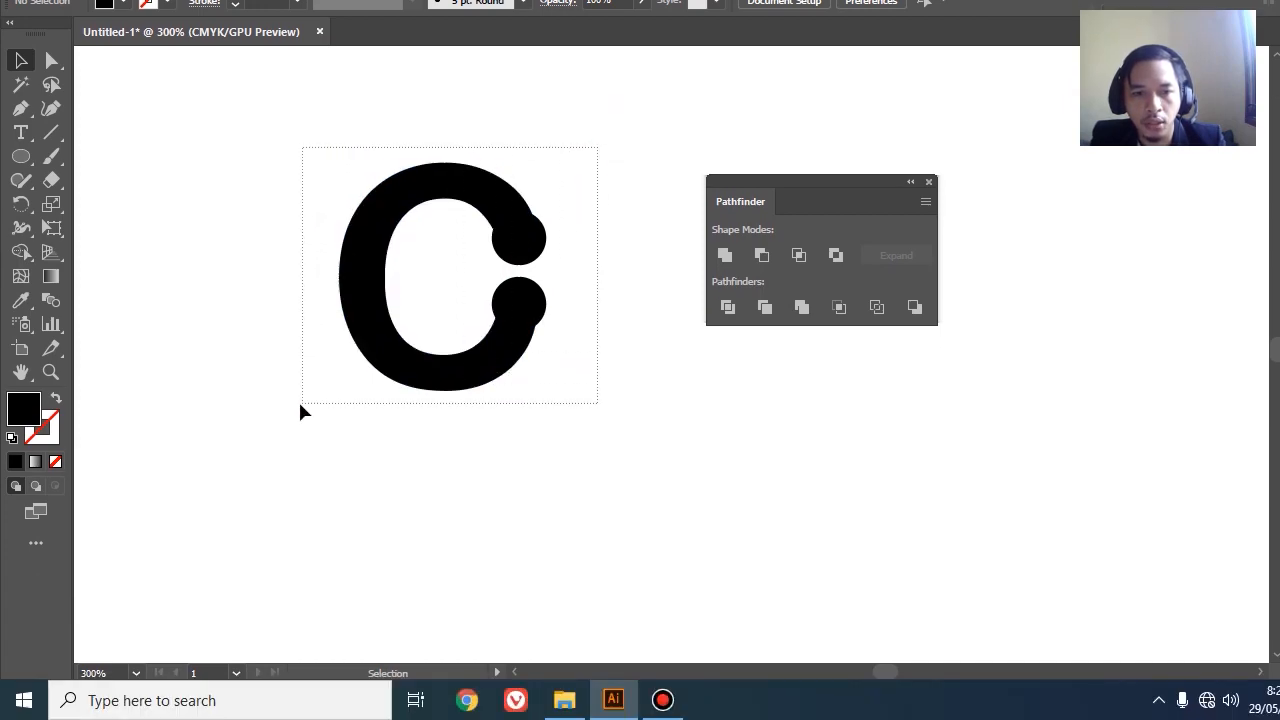
{"action": "left_click_drag", "start_coordinate": [304, 411], "coordinate": [304, 411]}
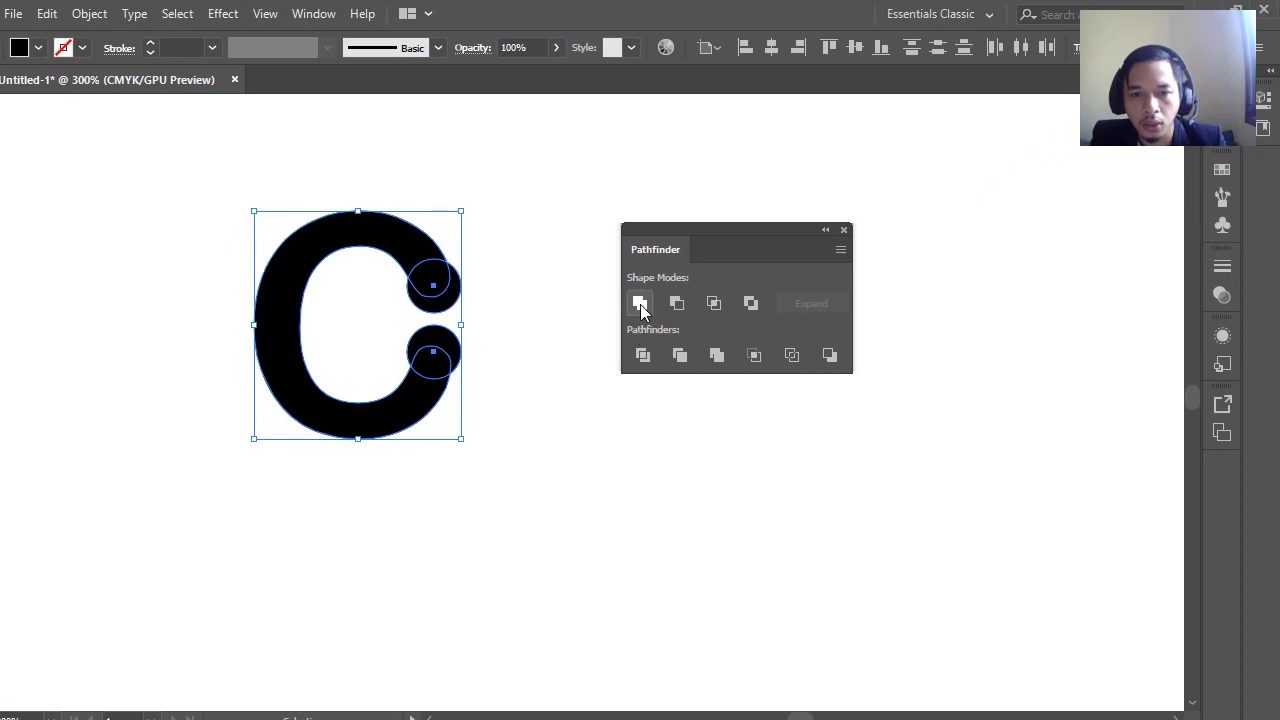
{"action": "left_click", "coordinate": [640, 302]}
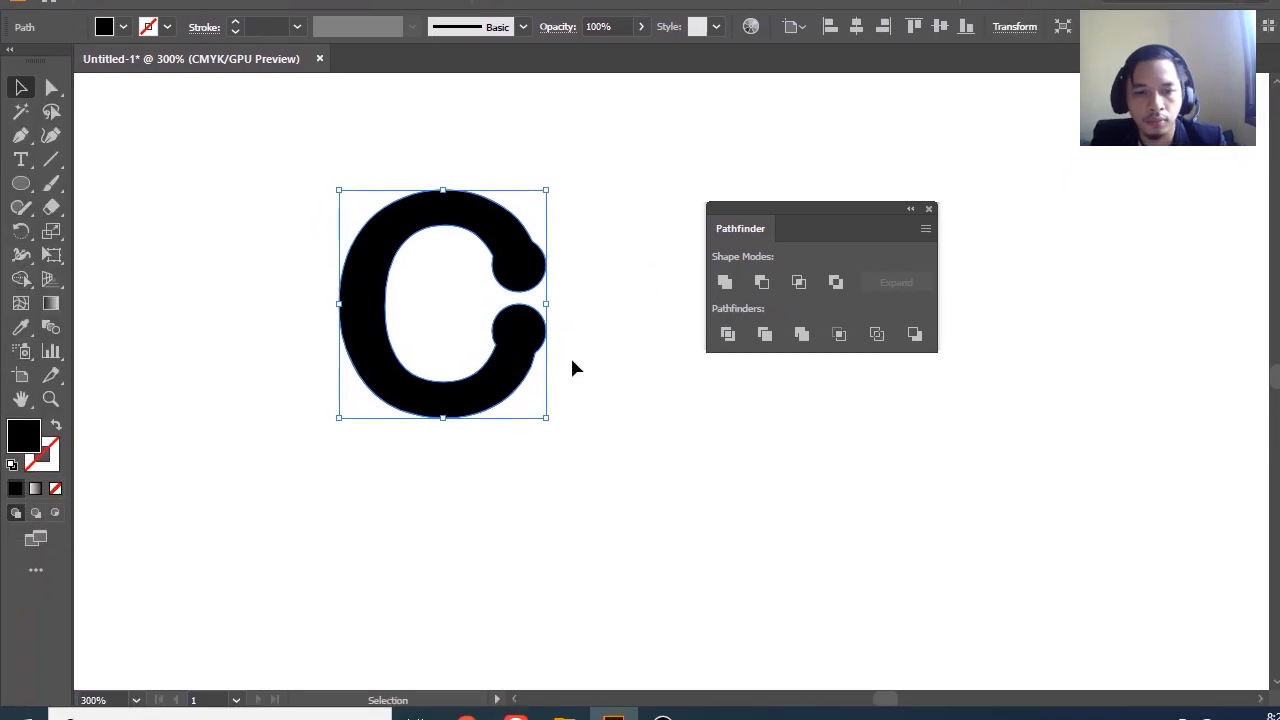
{"action": "left_click_drag", "start_coordinate": [500, 404], "coordinate": [241, 369]}
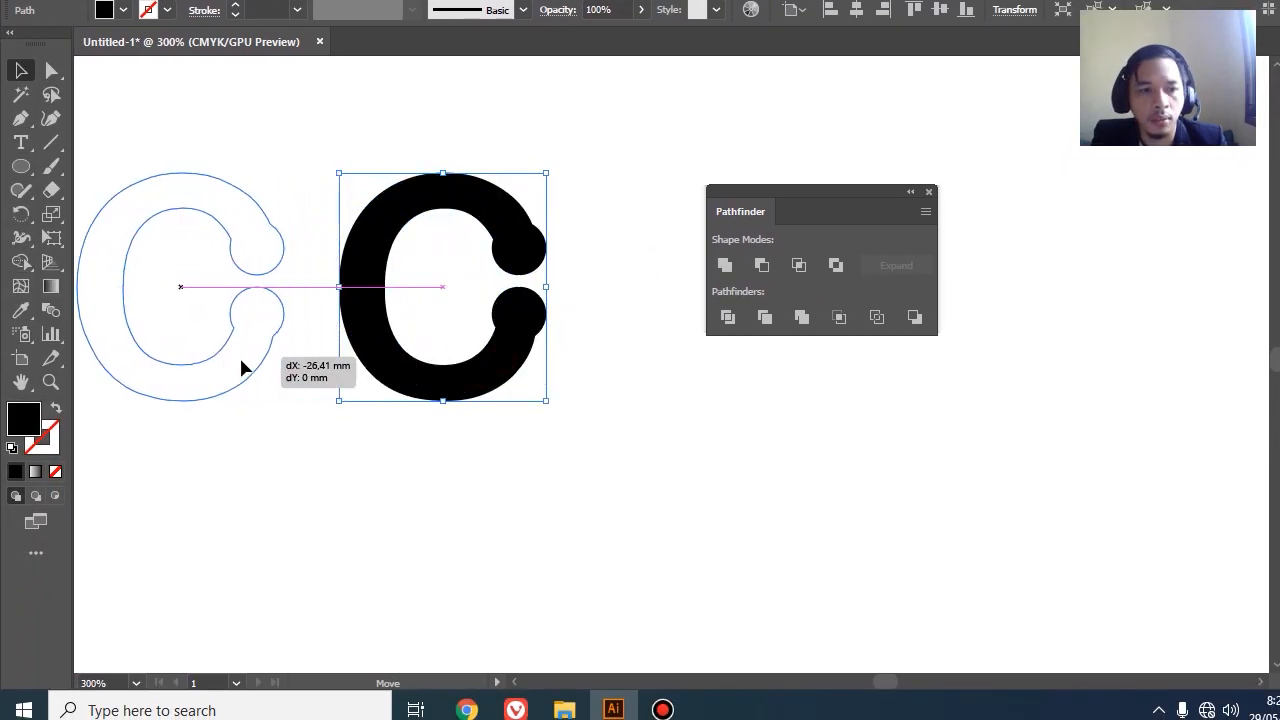
{"action": "left_click", "coordinate": [511, 291]}
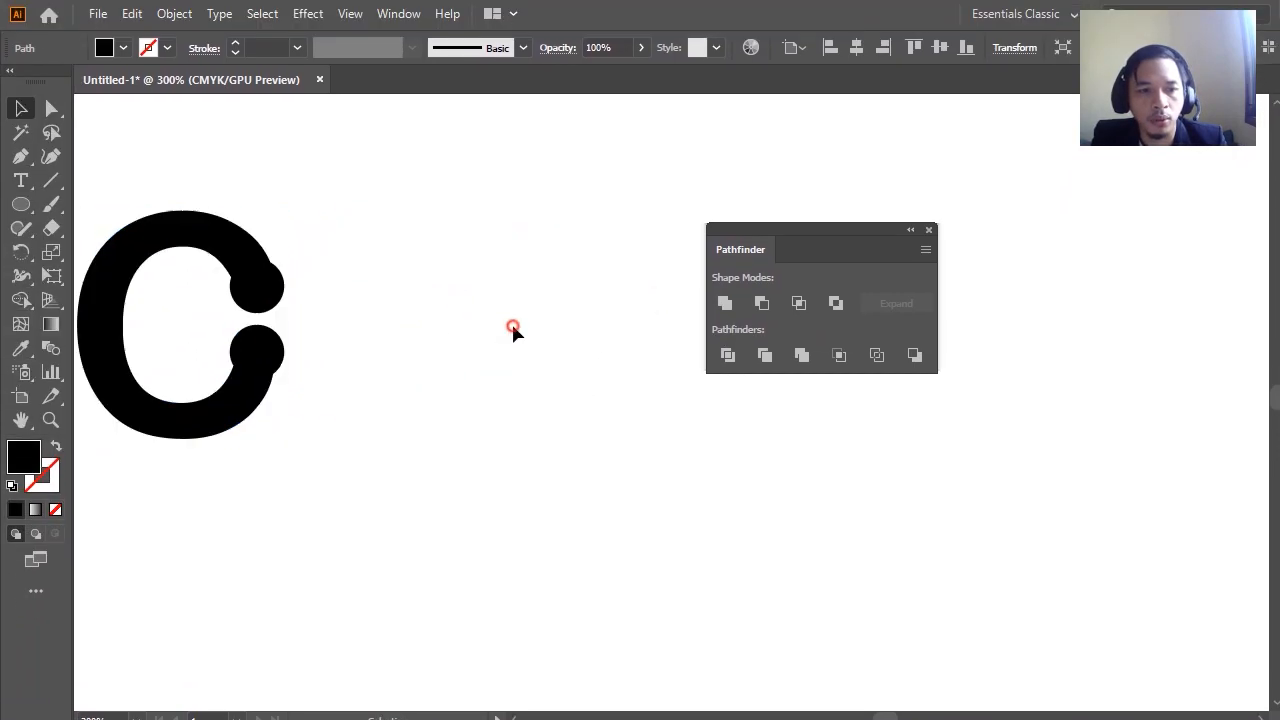
Draw a black square beside the united C shape with the Rectangle tool, redoing the first attempt
{"action": "left_click", "coordinate": [21, 167]}
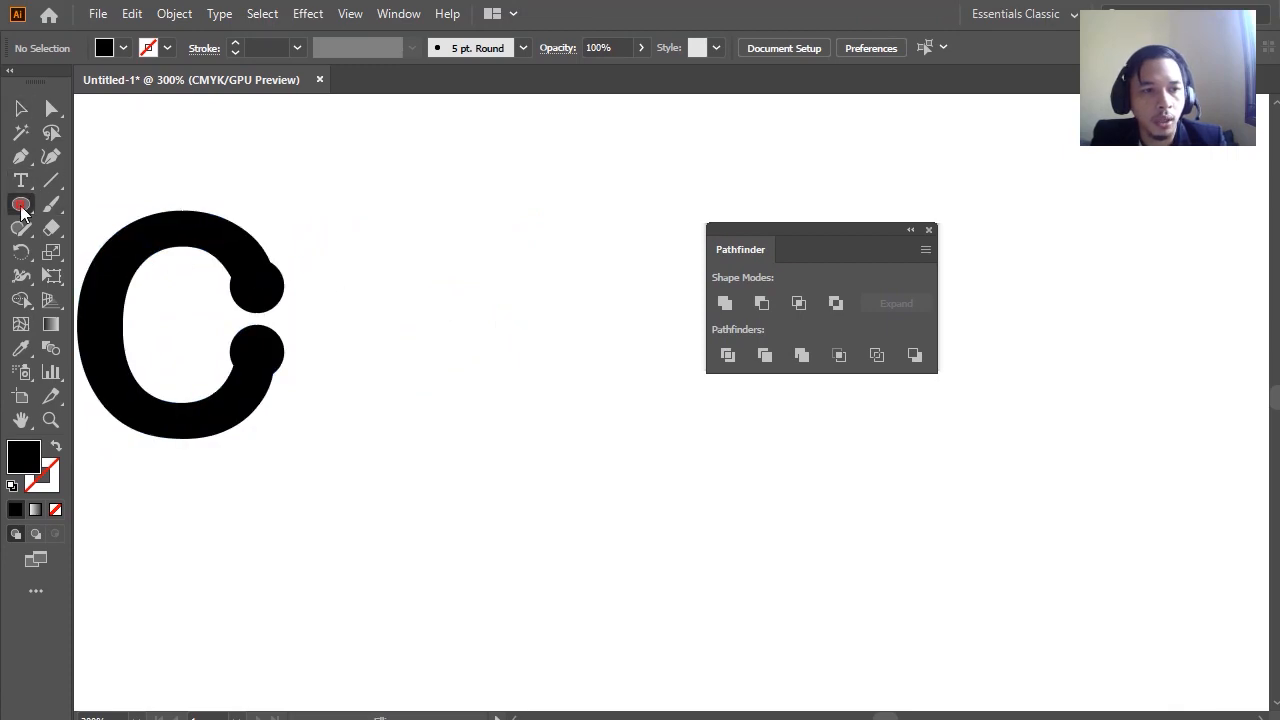
{"action": "left_click_drag", "start_coordinate": [21, 207], "coordinate": [106, 210]}
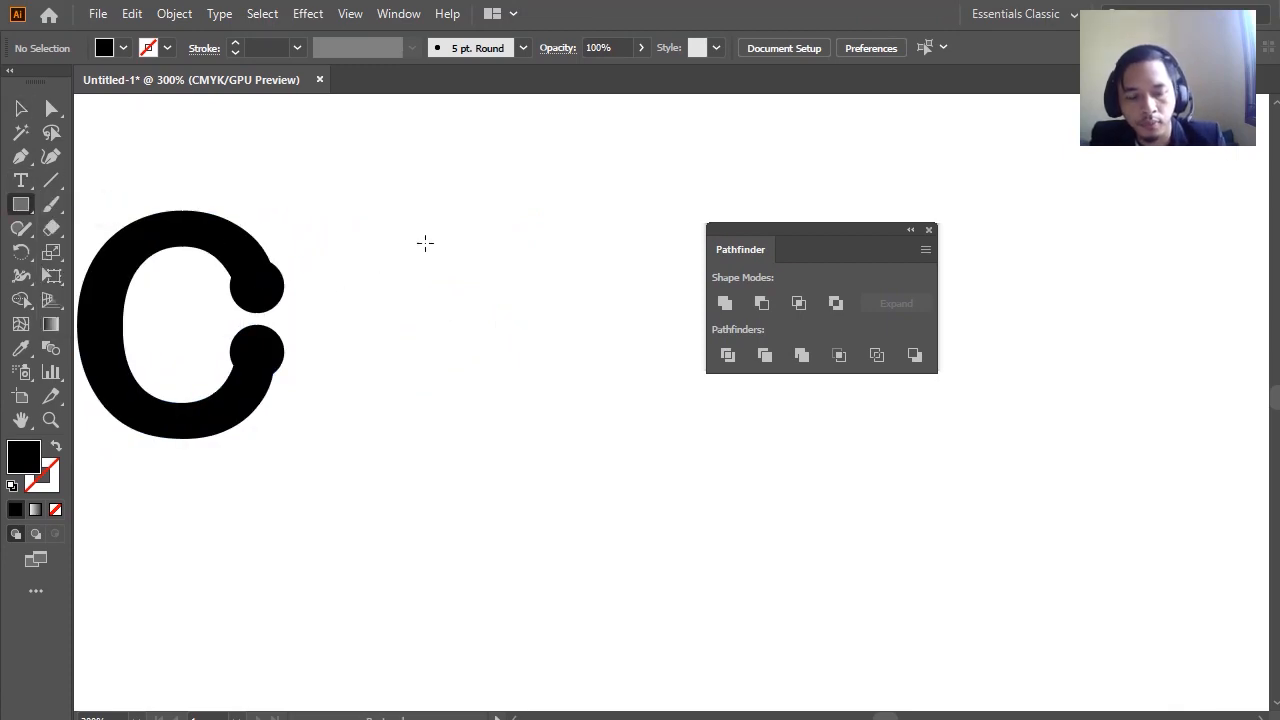
{"action": "left_click_drag", "start_coordinate": [421, 237], "coordinate": [565, 378]}
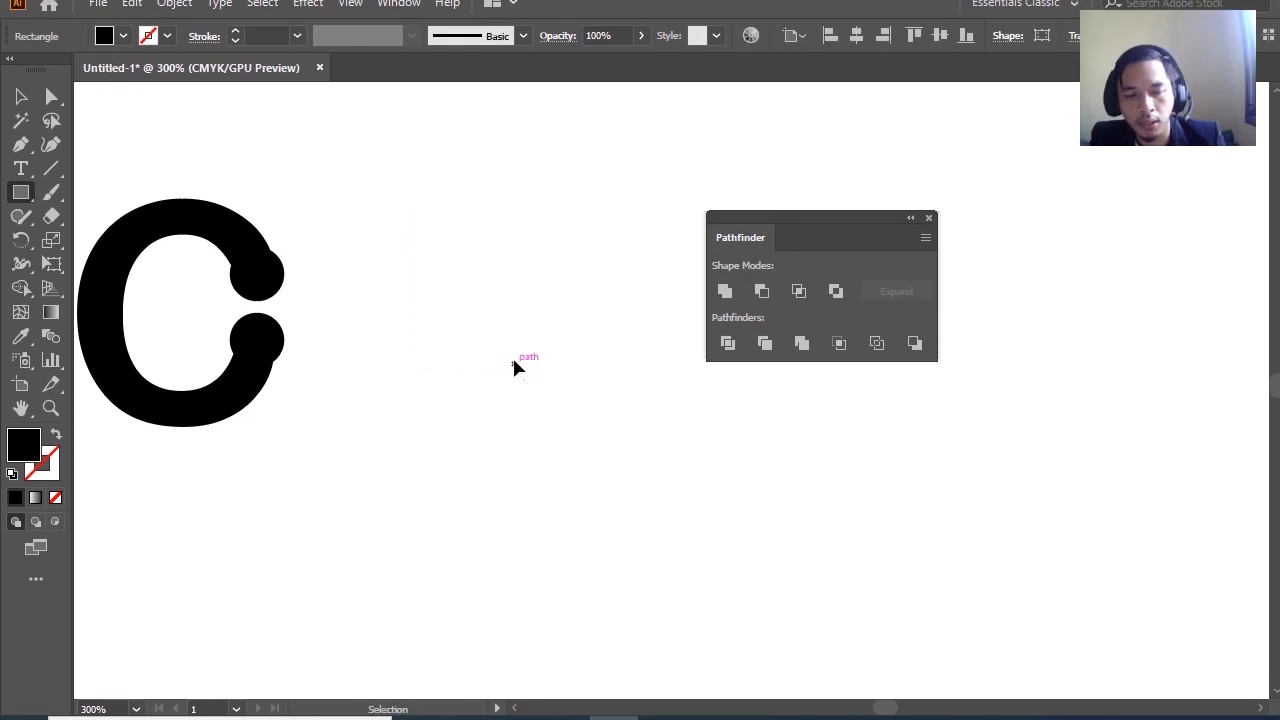
{"action": "key", "text": "ctrl+z"}
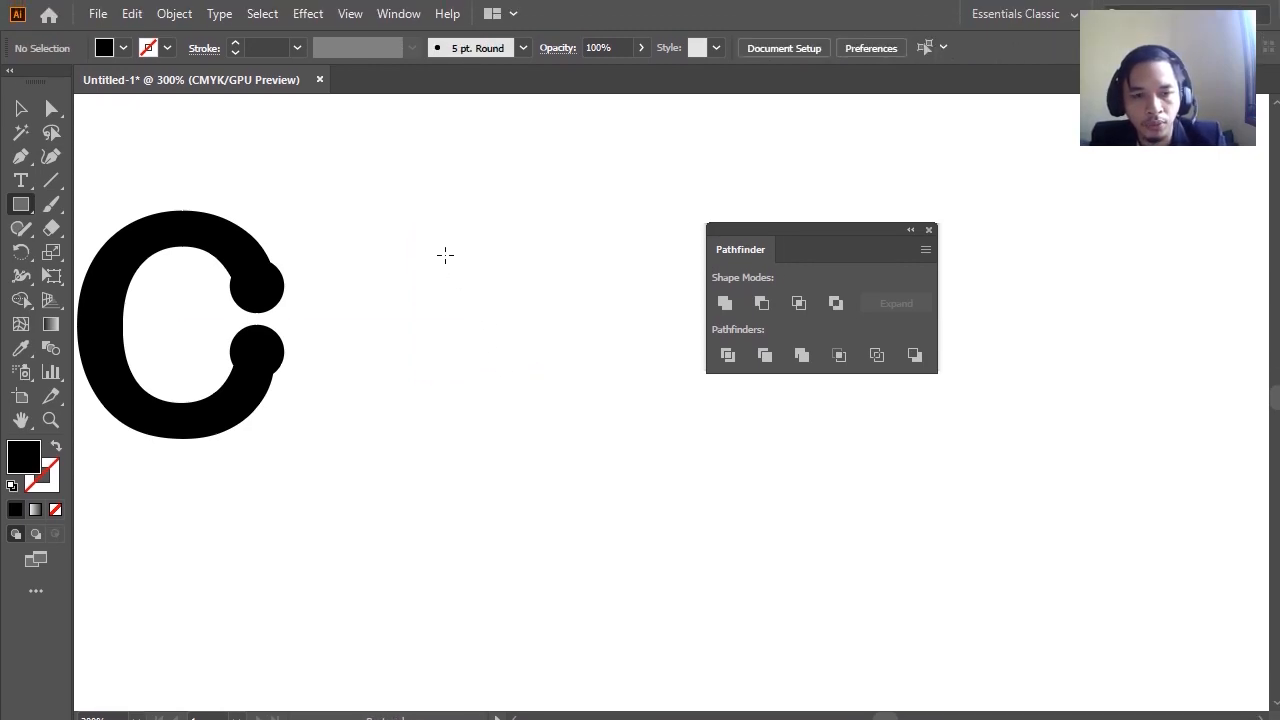
{"action": "left_click_drag", "start_coordinate": [408, 216], "coordinate": [596, 362]}
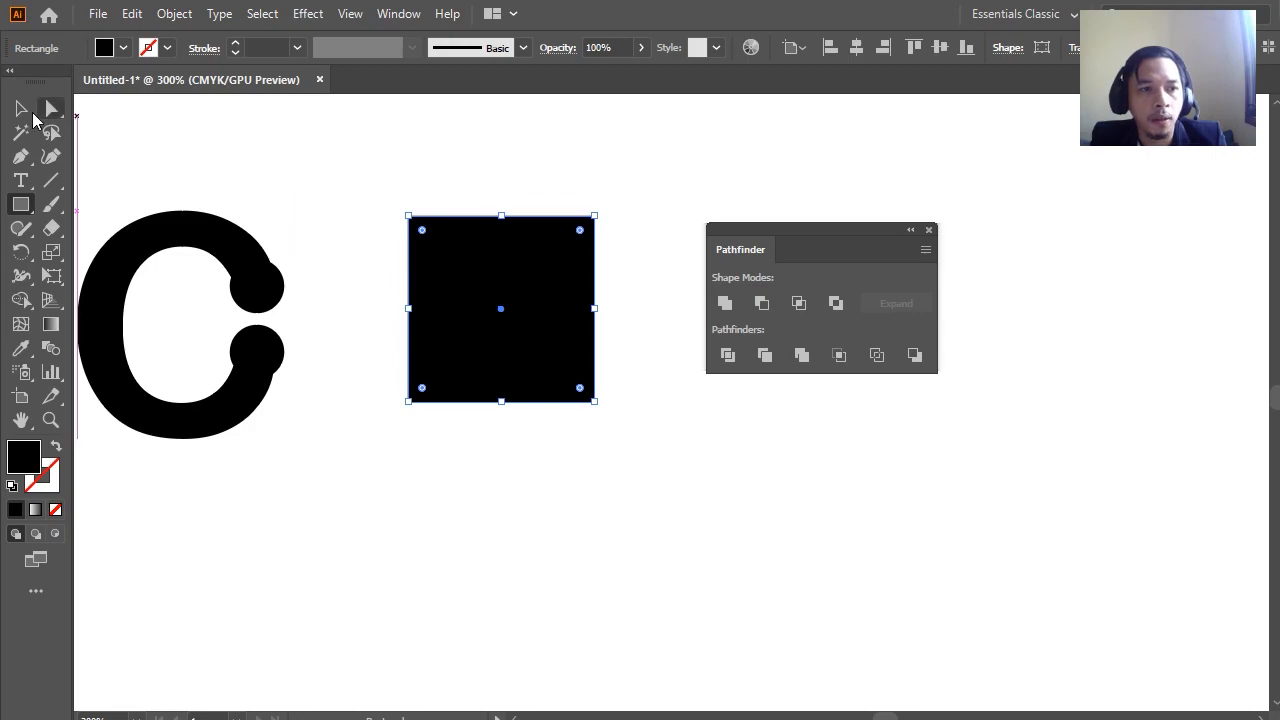
Rotate the black square by 45° into a diamond and shift it slightly toward the C
{"action": "left_click", "coordinate": [24, 110]}
{"action": "right_click", "coordinate": [505, 277]}
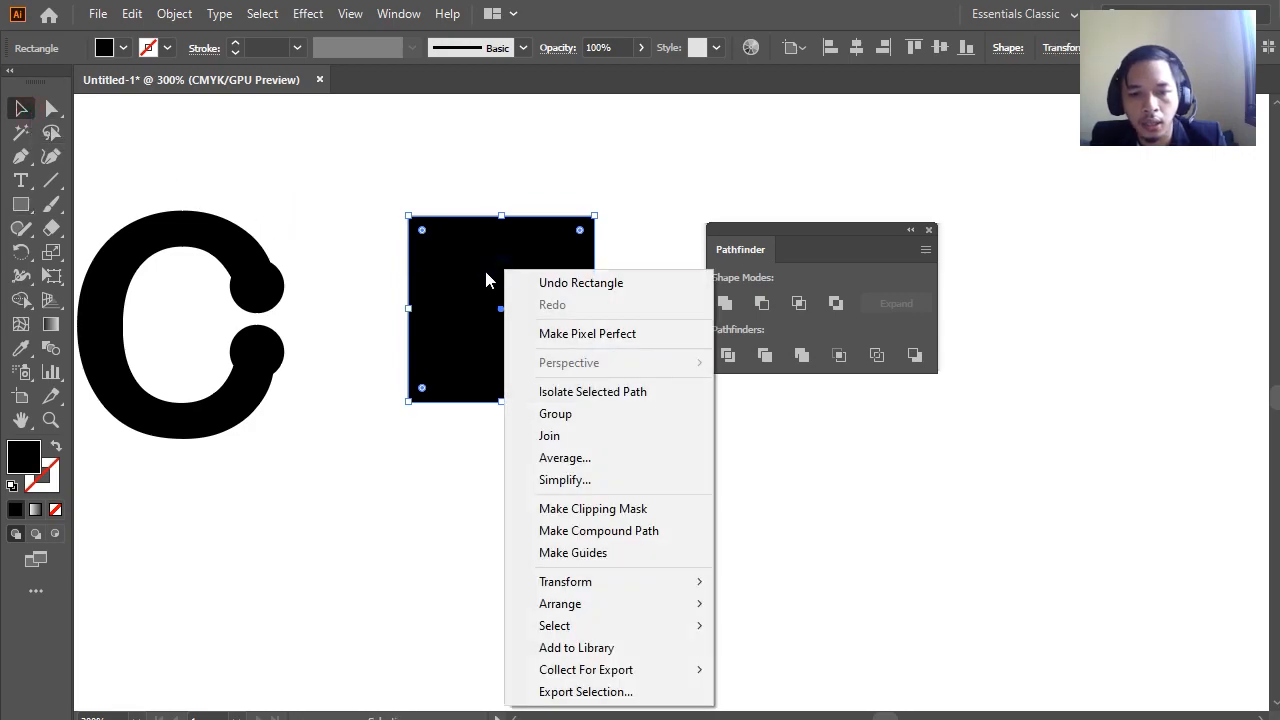
{"action": "mouse_move", "coordinate": [665, 582]}
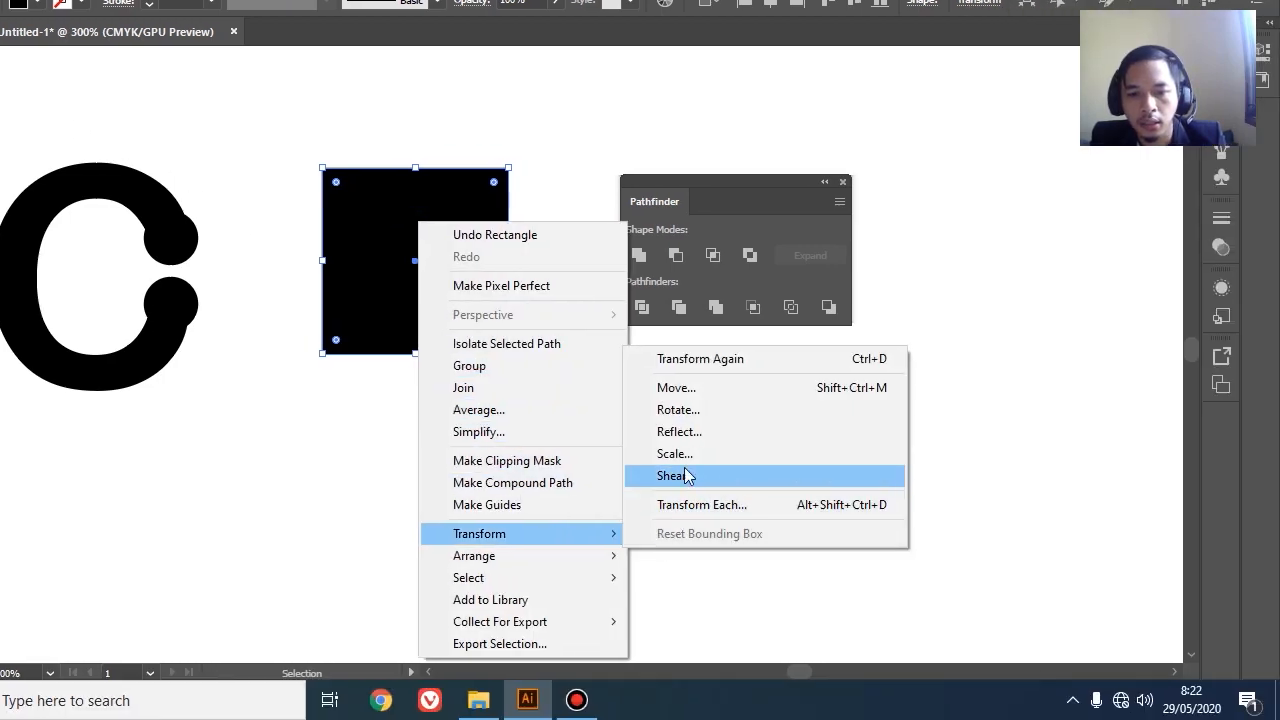
{"action": "left_click", "coordinate": [668, 410]}
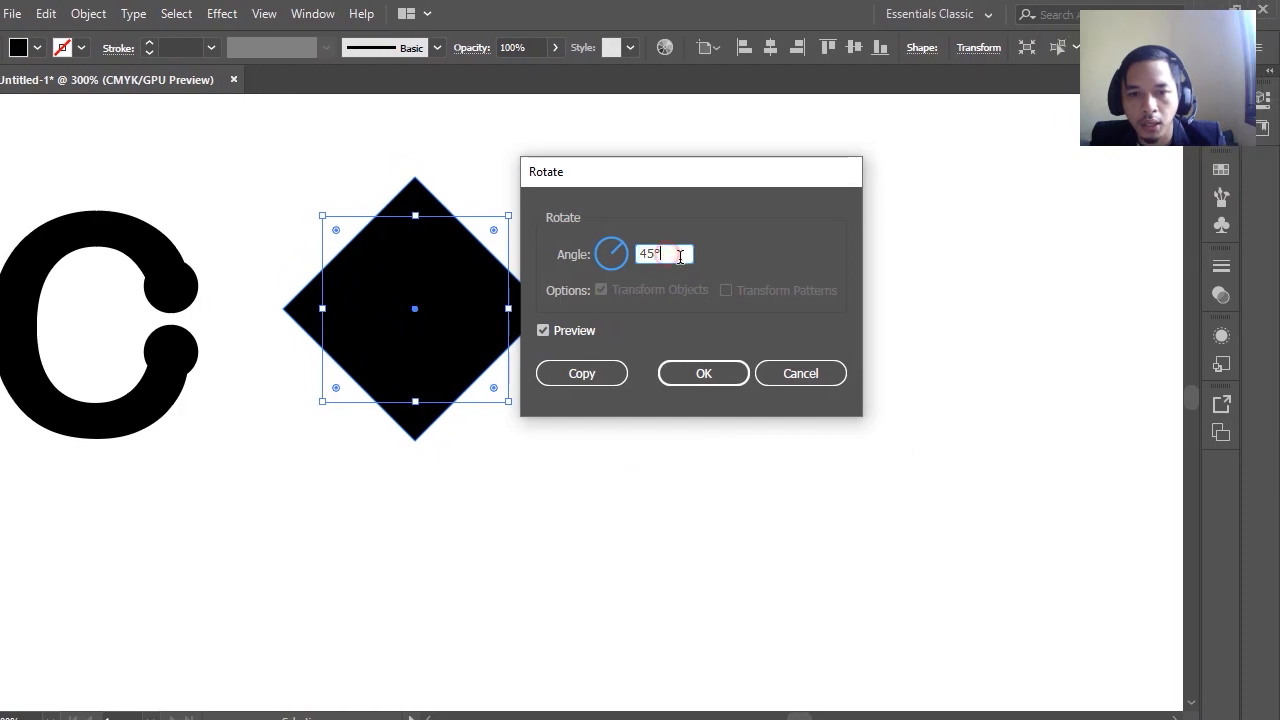
{"action": "left_click_drag", "start_coordinate": [680, 257], "coordinate": [606, 262]}
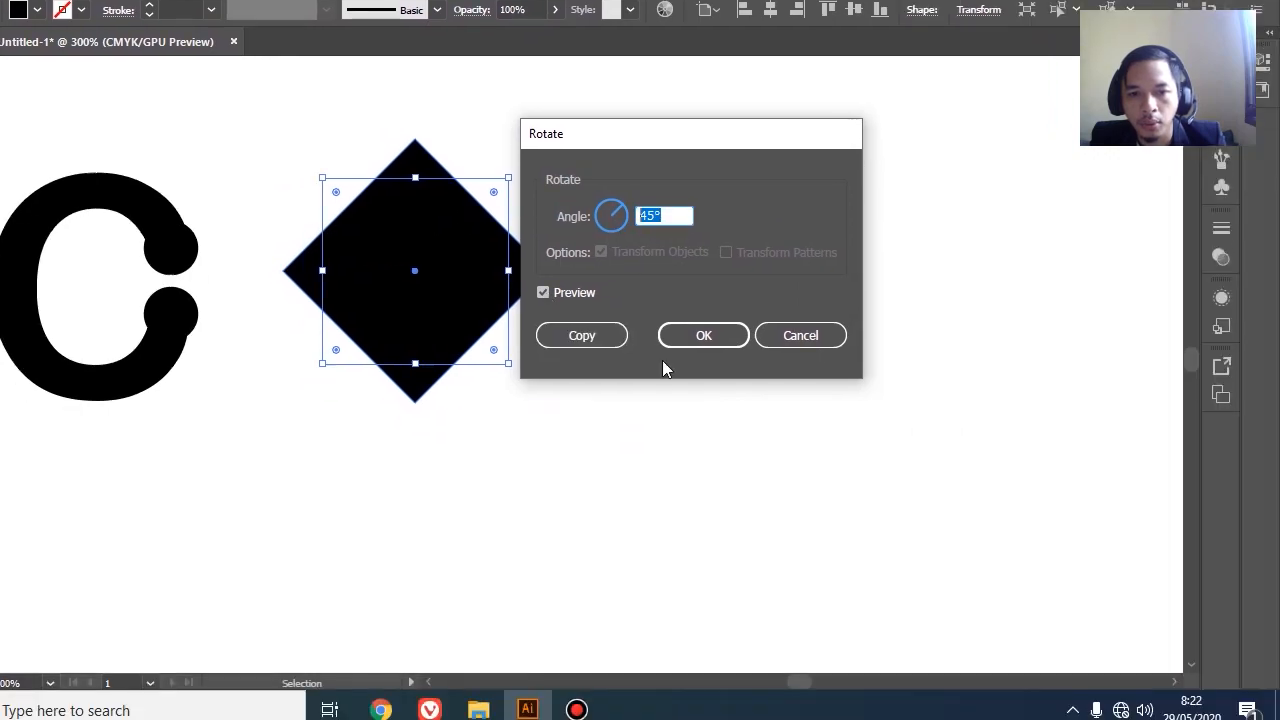
{"action": "left_click", "coordinate": [703, 336]}
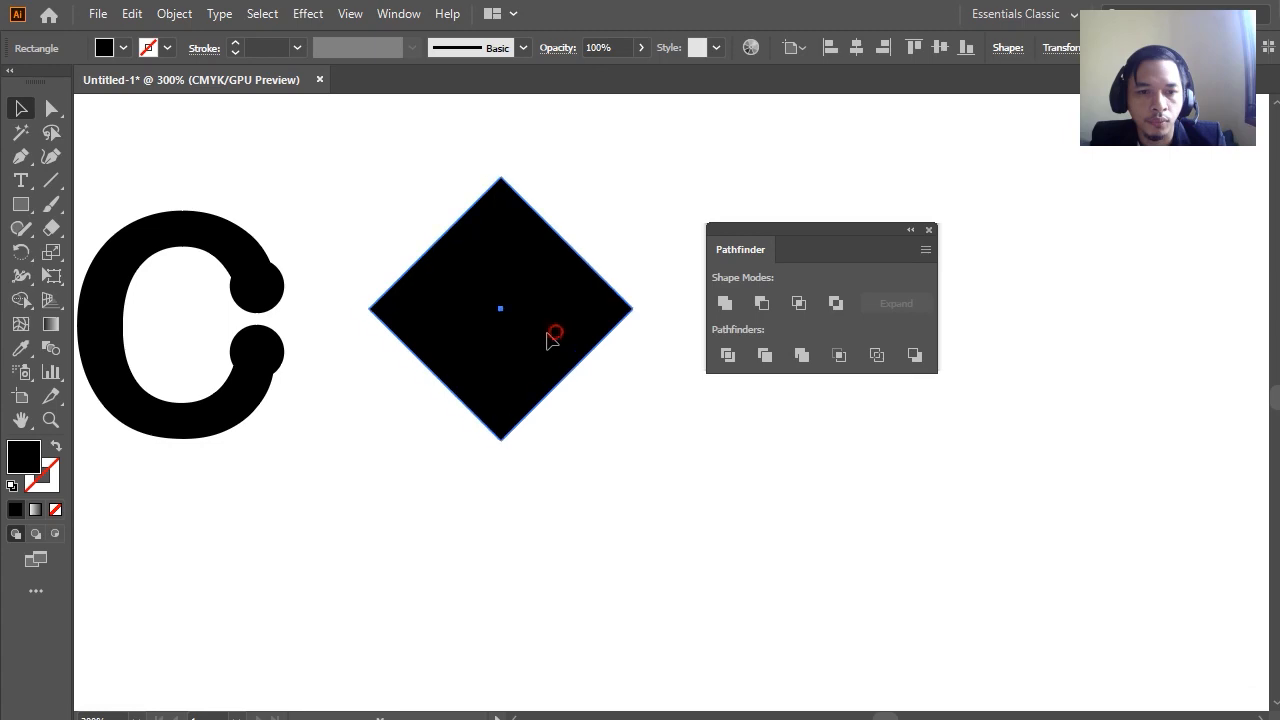
{"action": "left_click_drag", "start_coordinate": [548, 340], "coordinate": [533, 342]}
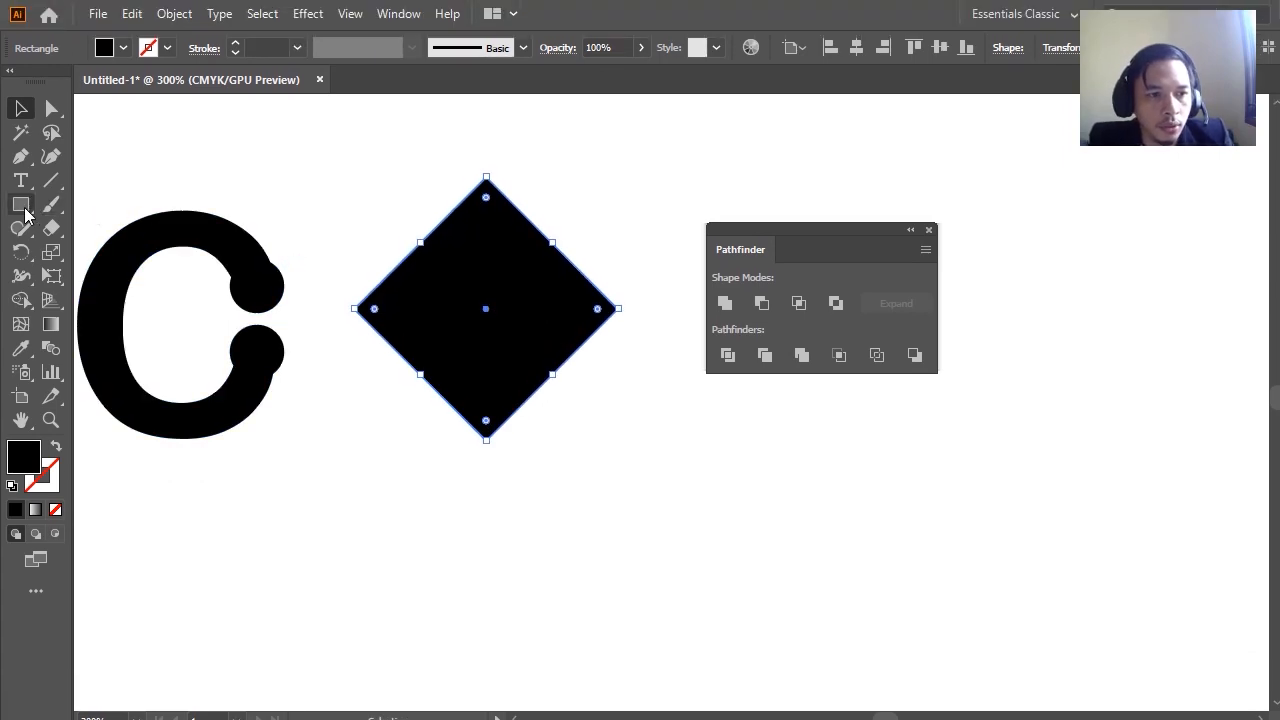
Draw a tall black rectangle that covers the right half of the diamond from its vertical centre line, then deselect it
{"action": "left_click", "coordinate": [22, 206]}
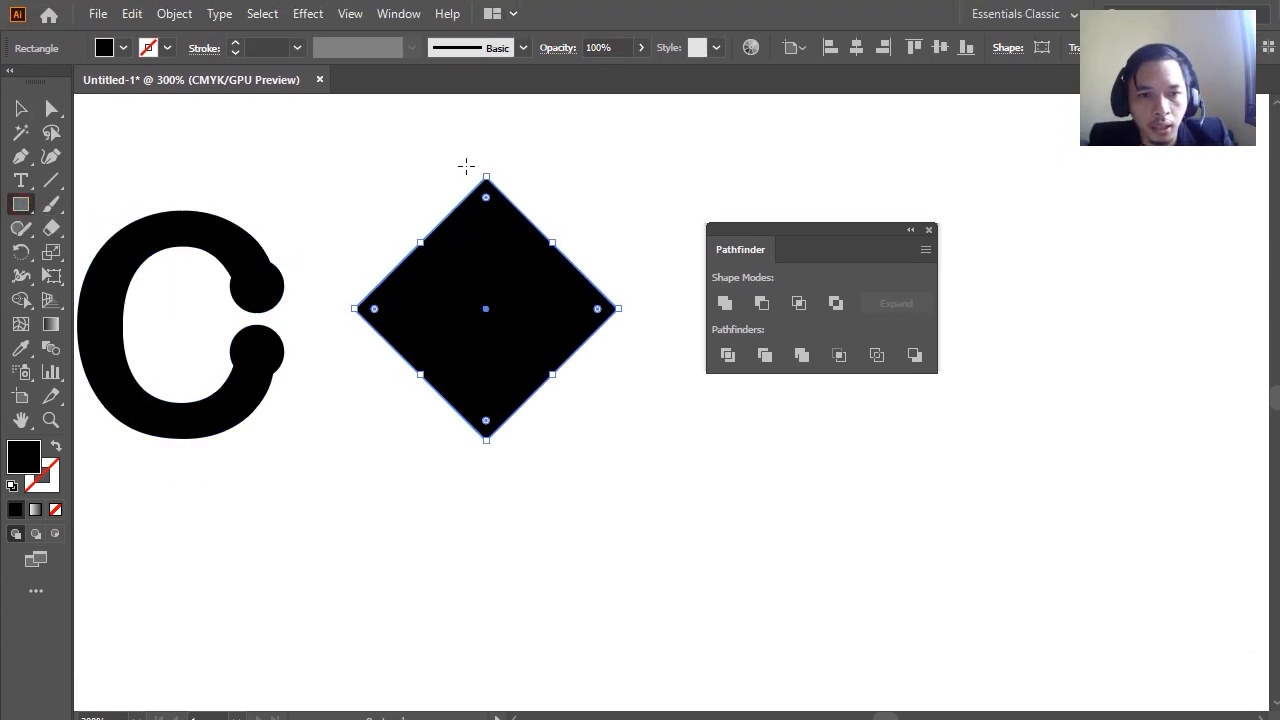
{"action": "mouse_move", "coordinate": [486, 155]}
{"action": "left_mouse_down"}
{"action": "mouse_move", "coordinate": [517, 383]}
{"action": "mouse_move", "coordinate": [551, 469]}
{"action": "mouse_move", "coordinate": [633, 478]}
{"action": "left_mouse_up"}
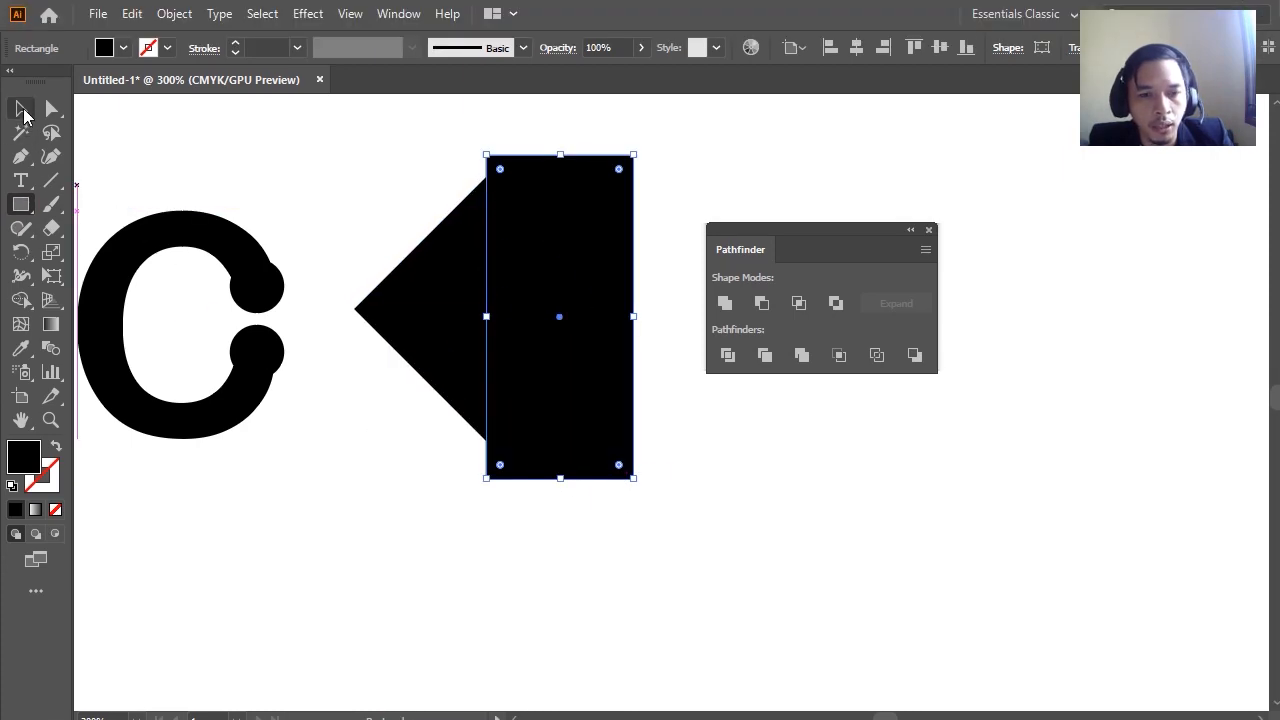
{"action": "left_click", "coordinate": [21, 108]}
{"action": "left_click", "coordinate": [398, 122]}
Try Intersect on the diamond and rectangle, undo it, and cut the rectangle out of the diamond with Minus Front
{"action": "left_click_drag", "start_coordinate": [398, 123], "coordinate": [516, 263]}
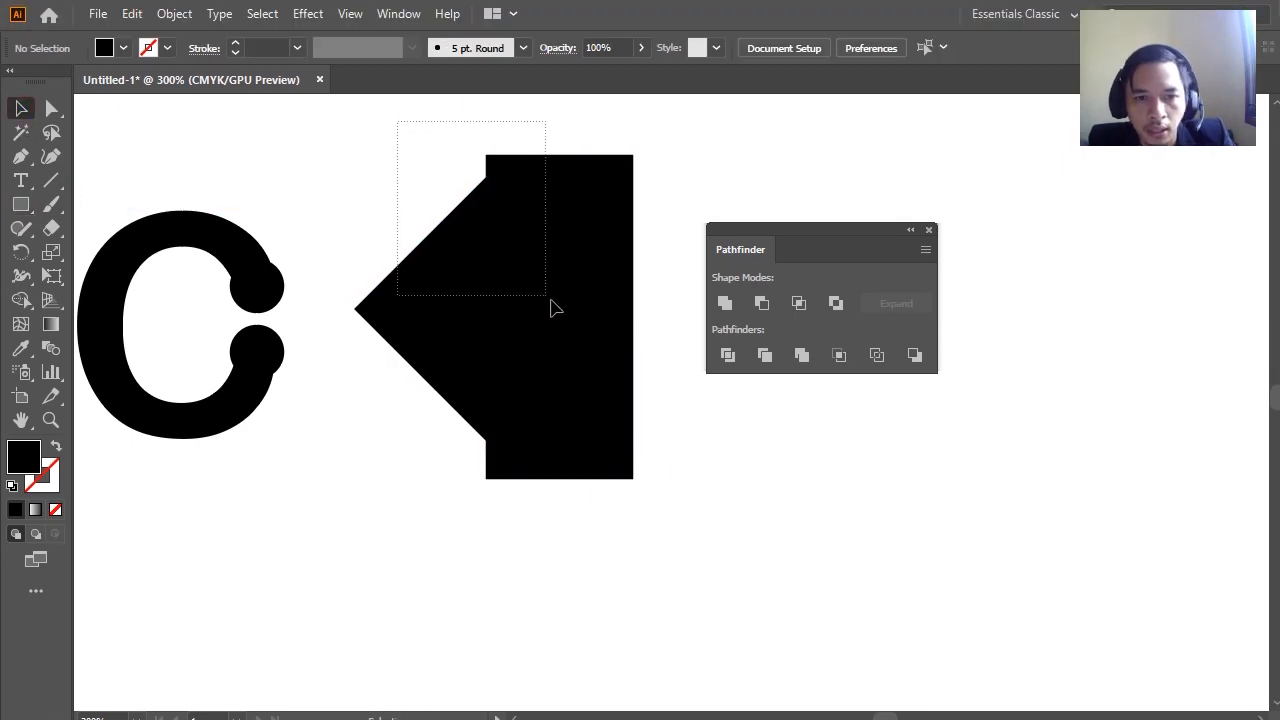
{"action": "left_click_drag", "start_coordinate": [550, 307], "coordinate": [574, 366]}
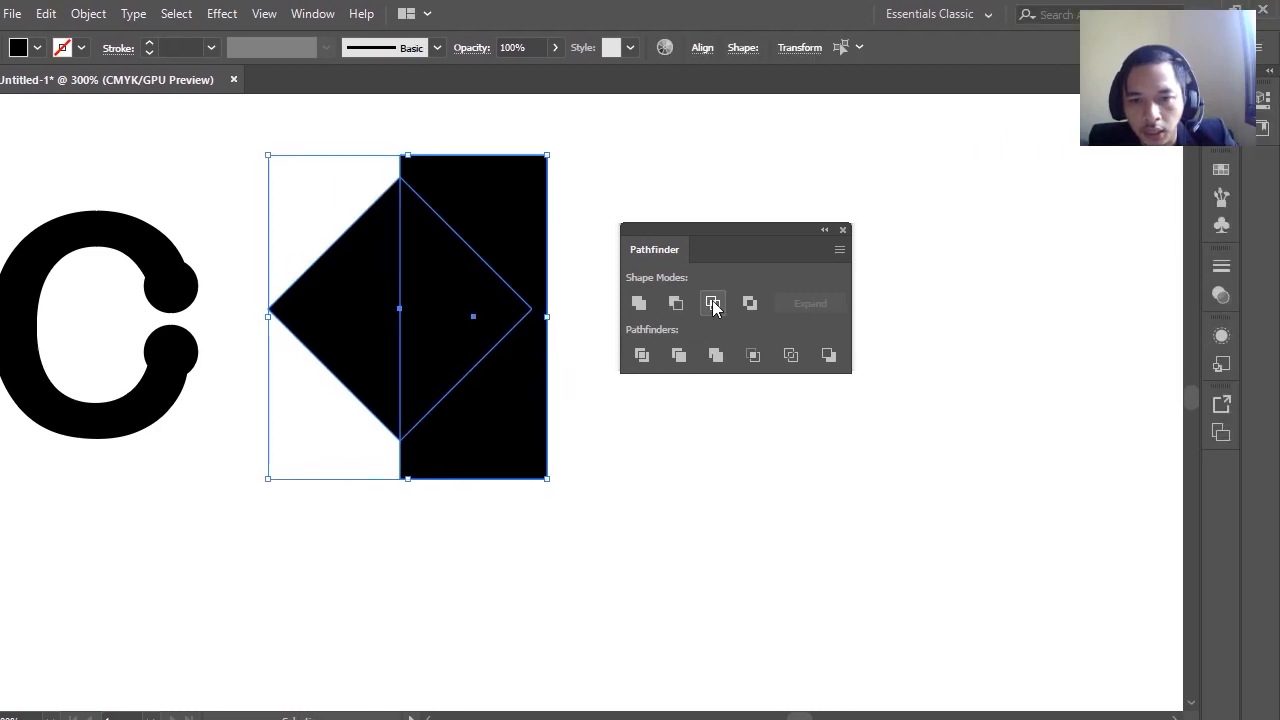
{"action": "left_click", "coordinate": [713, 304]}
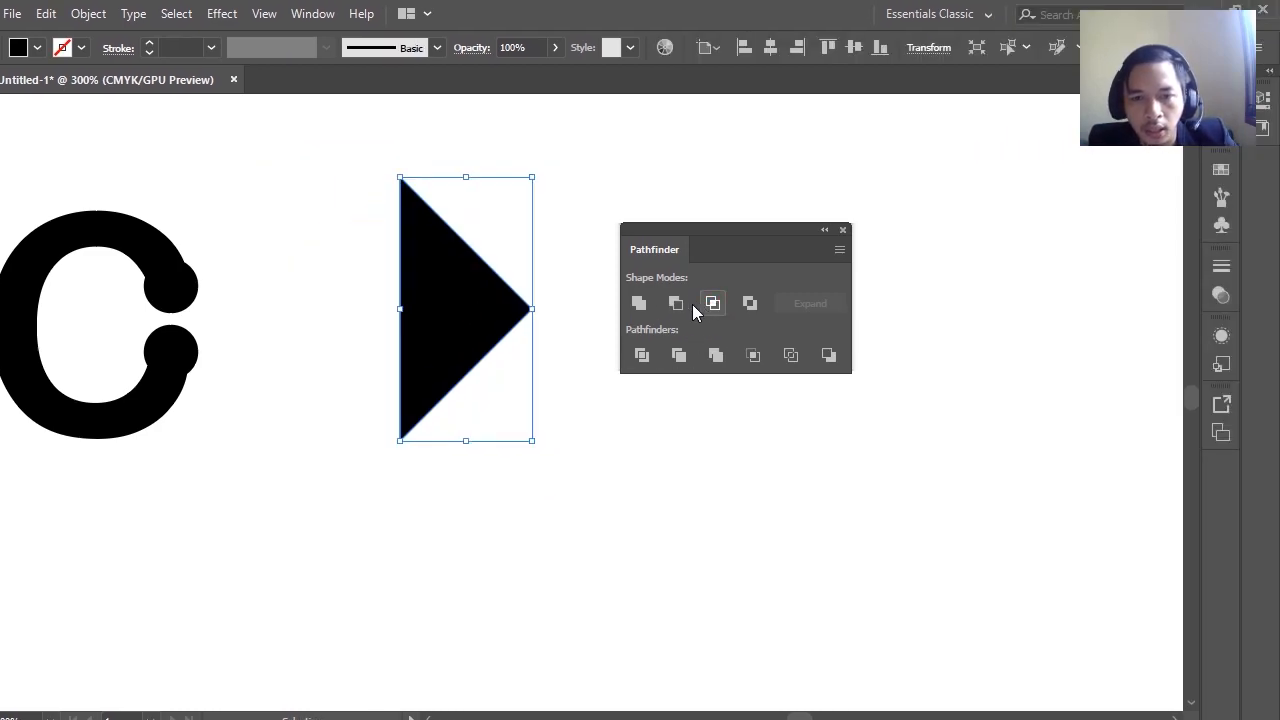
{"action": "key", "text": "ctrl+z"}
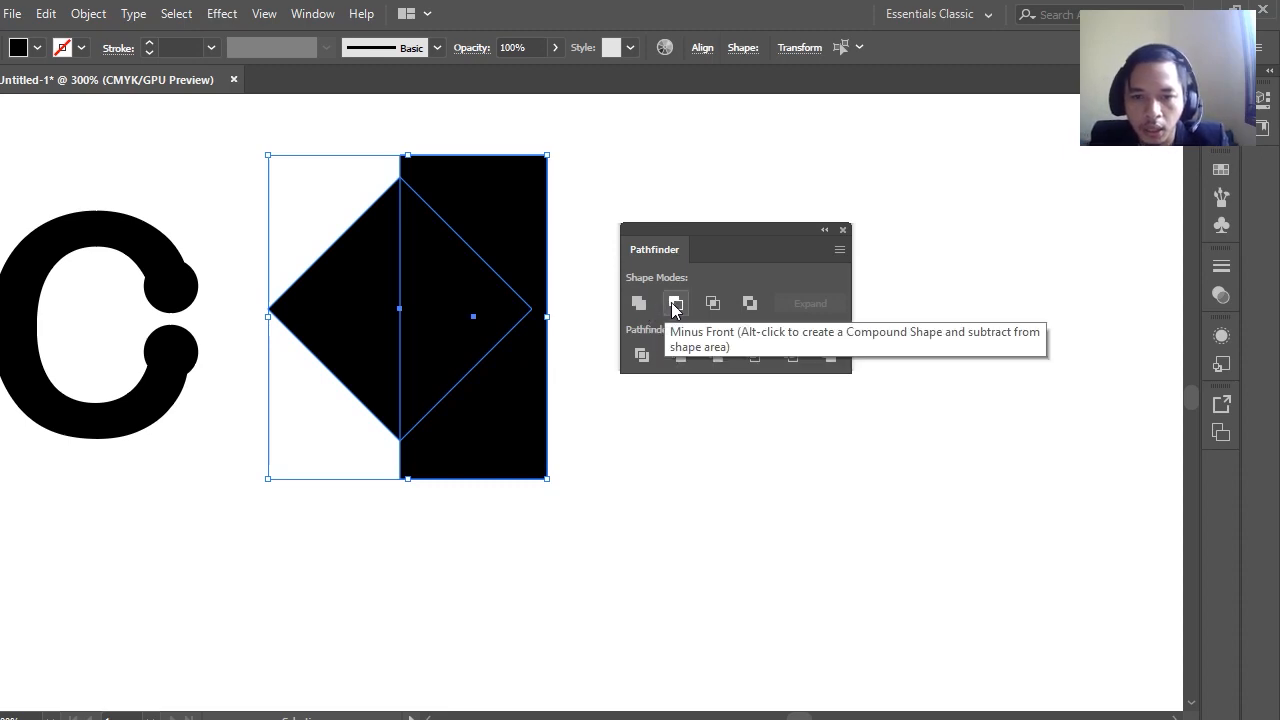
{"action": "left_click", "coordinate": [675, 304]}
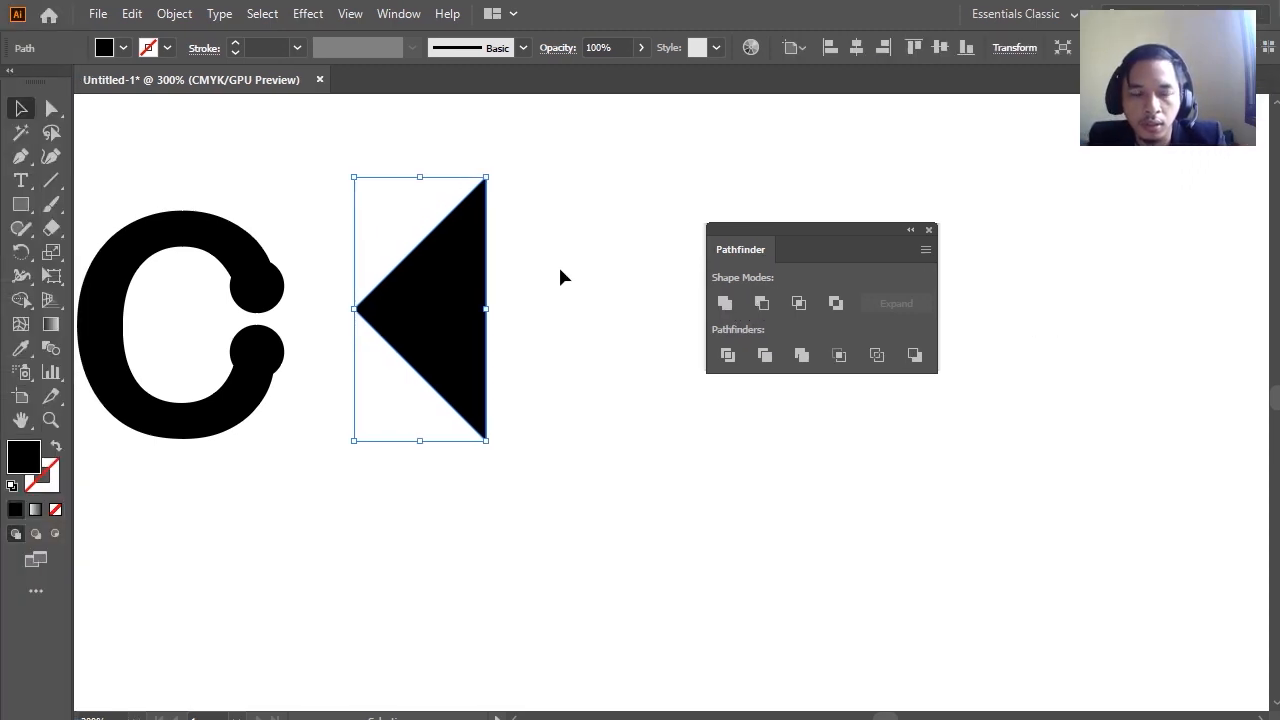
Reduce the height of the remaining triangle and place a duplicate to its right
{"action": "left_click", "coordinate": [472, 264]}
{"action": "left_click", "coordinate": [376, 278]}
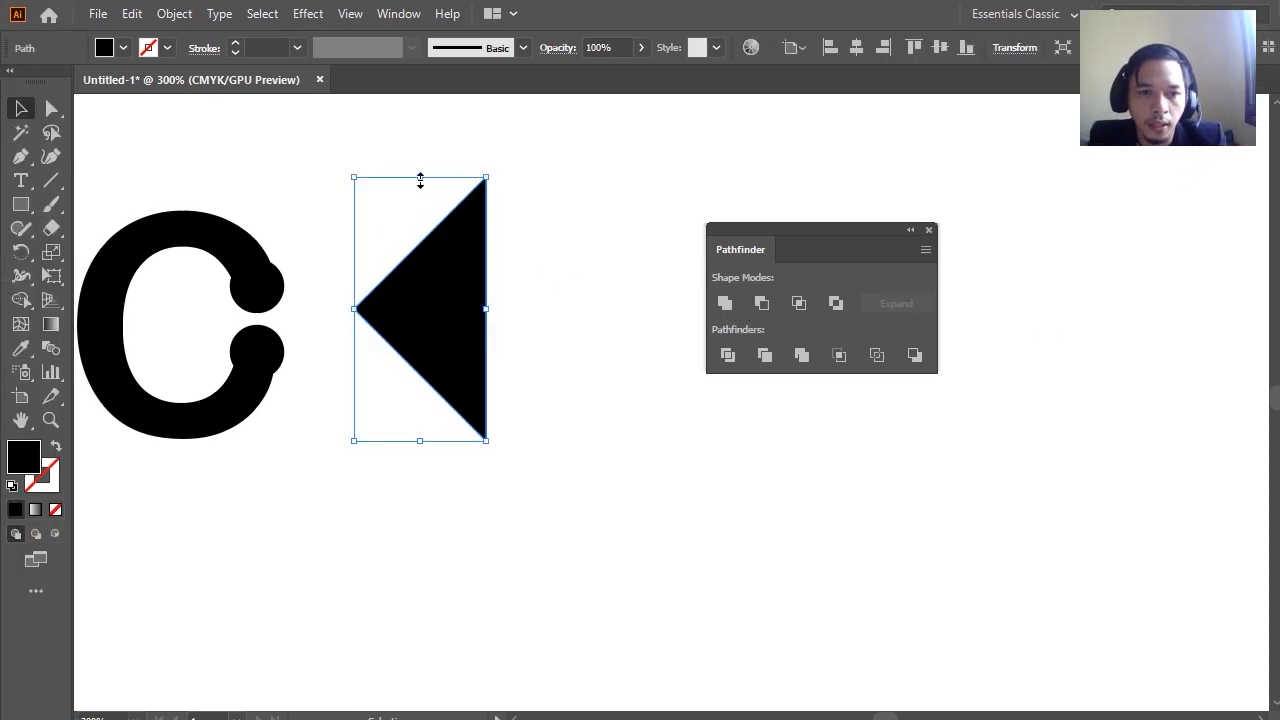
{"action": "left_click_drag", "start_coordinate": [420, 177], "coordinate": [423, 262]}
{"action": "left_click_drag", "start_coordinate": [443, 329], "coordinate": [594, 300]}
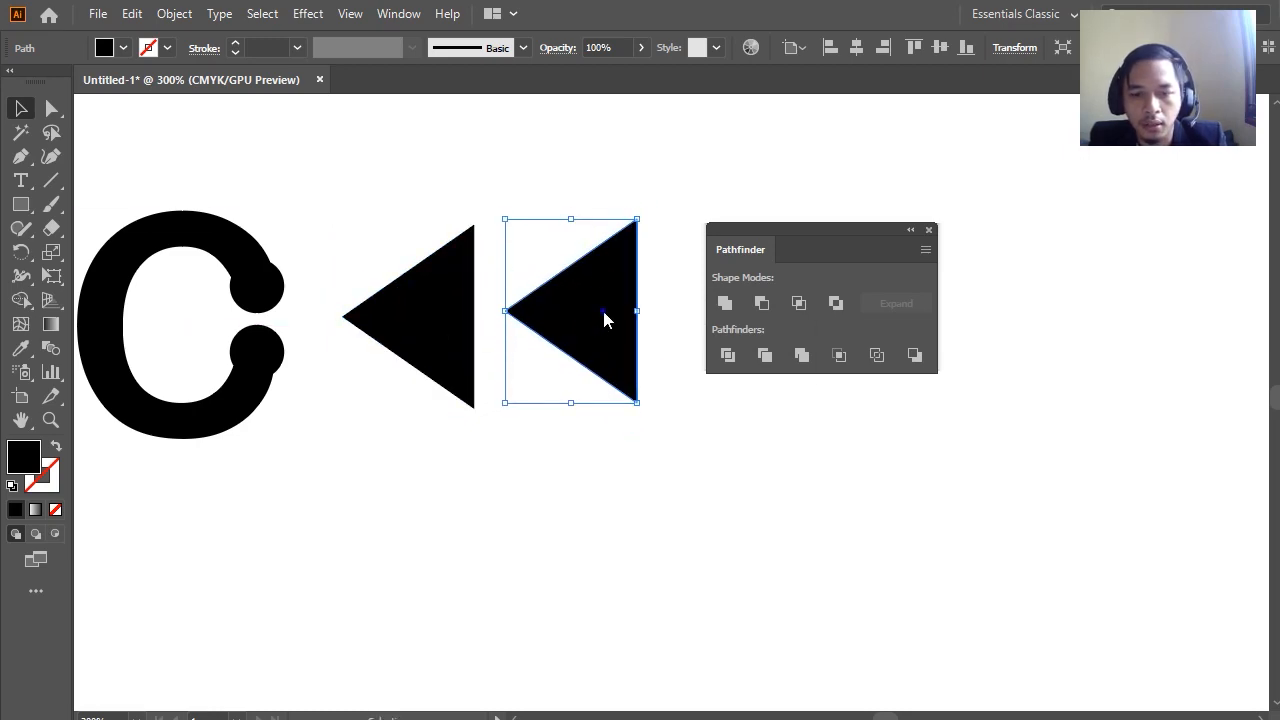
Reflect the duplicate triangle across the vertical axis and move it flush against the first triangle's straight edge
{"action": "right_click", "coordinate": [604, 318]}
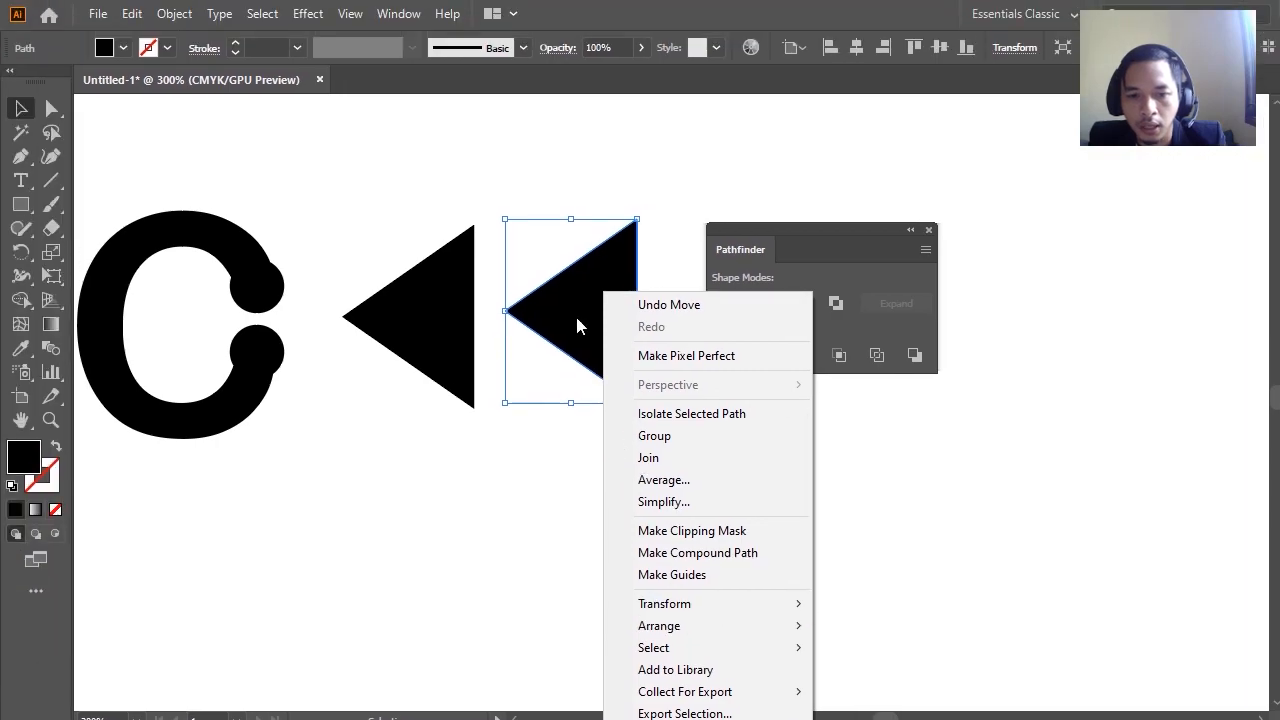
{"action": "mouse_move", "coordinate": [700, 603]}
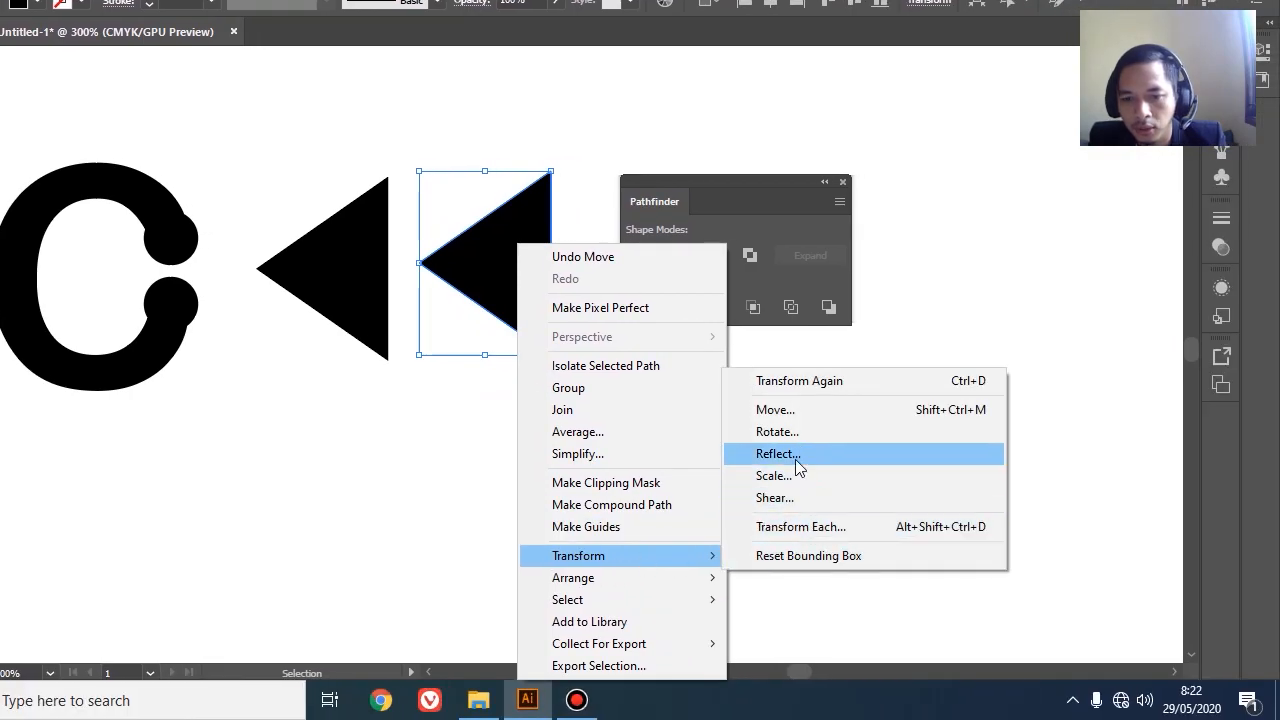
{"action": "left_click", "coordinate": [796, 458]}
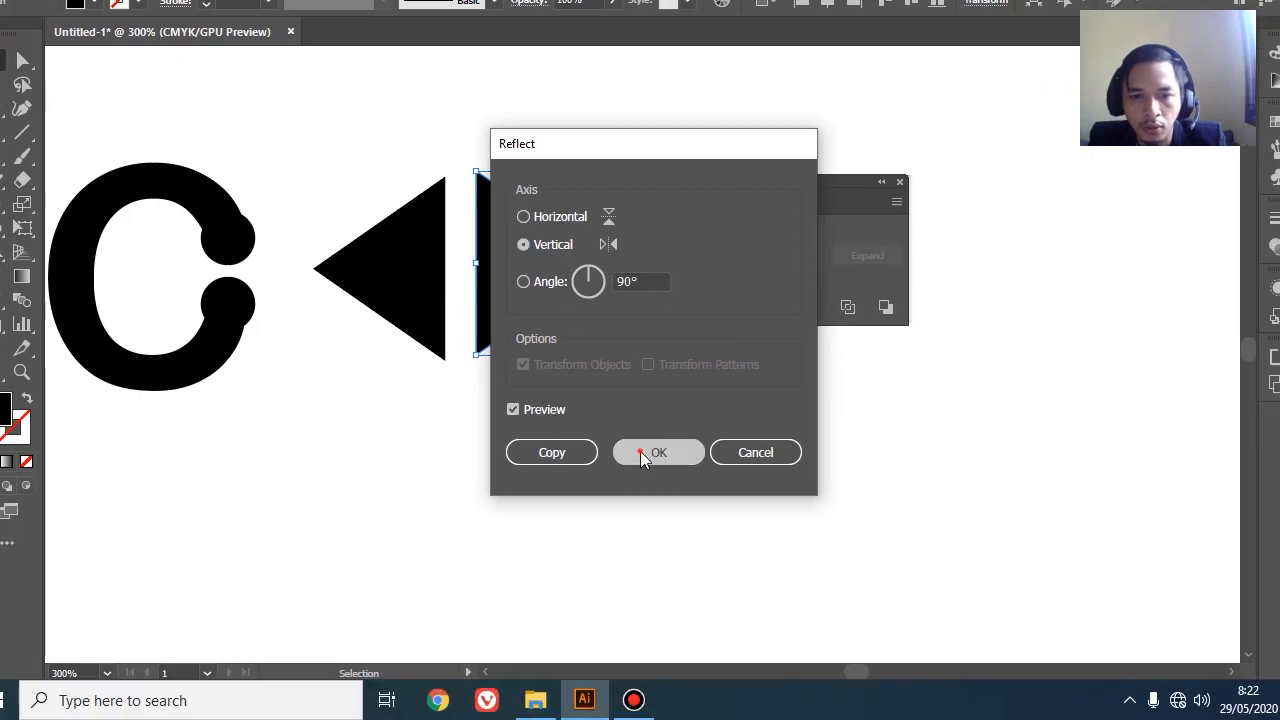
{"action": "left_click", "coordinate": [687, 500]}
{"action": "left_click_drag", "start_coordinate": [572, 314], "coordinate": [537, 310]}
{"action": "left_click", "coordinate": [532, 487]}
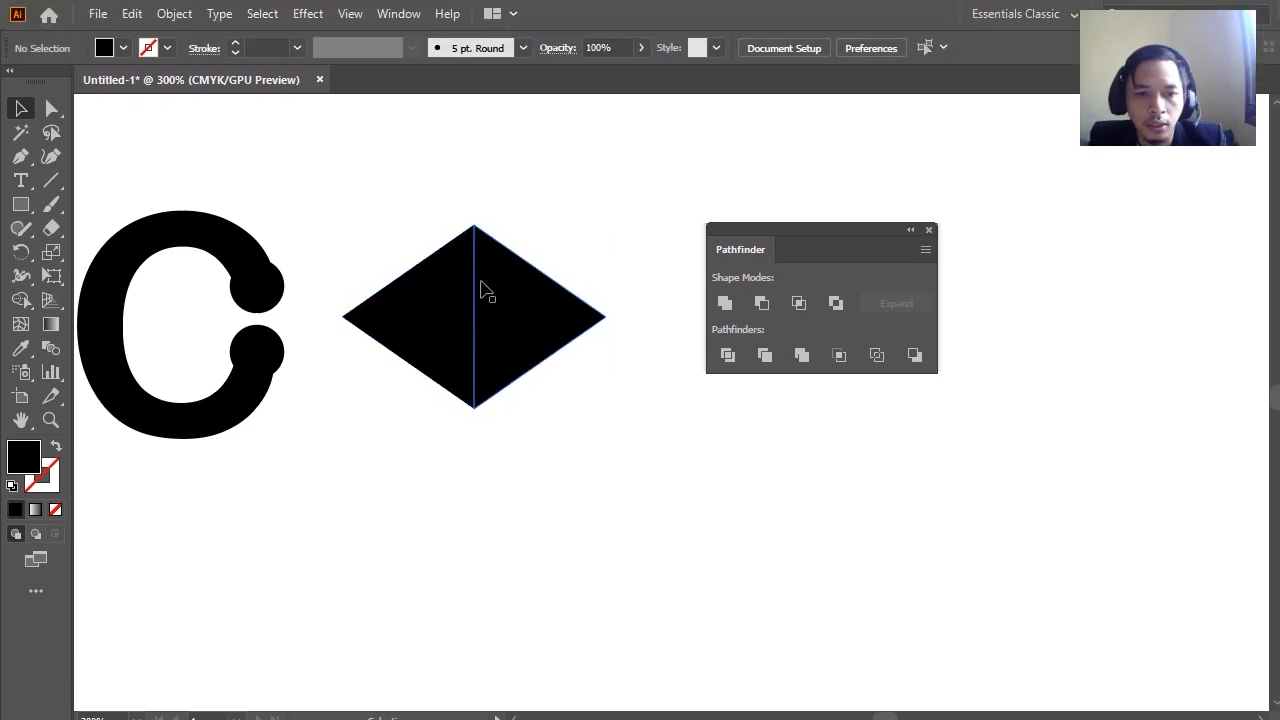
Unite the two mirrored triangles into a single diamond shape
{"action": "scroll", "coordinate": [466, 228], "scroll_direction": "up", "scroll_amount": 4}
{"action": "scroll", "coordinate": [618, 160], "scroll_direction": "down", "scroll_amount": 2}
{"action": "scroll", "coordinate": [614, 177], "scroll_direction": "down", "scroll_amount": 3}
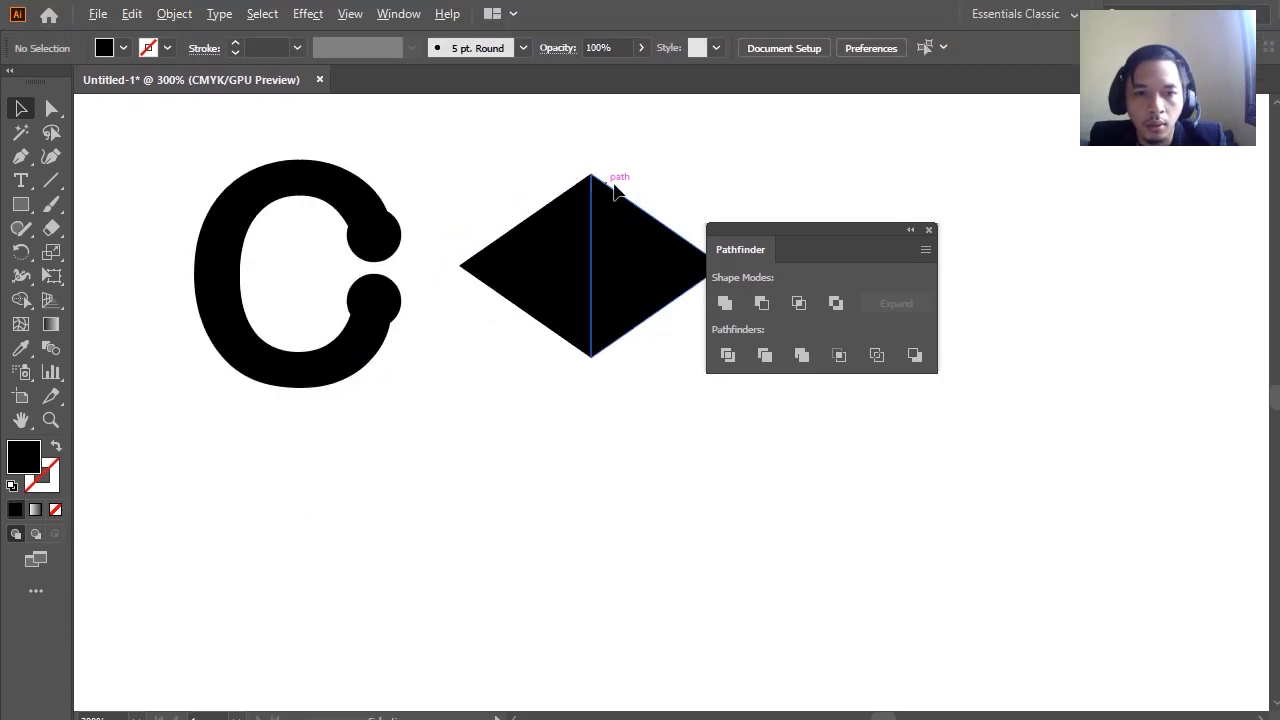
{"action": "scroll", "coordinate": [577, 206], "scroll_direction": "up", "scroll_amount": 2}
{"action": "scroll", "coordinate": [556, 216], "scroll_direction": "down", "scroll_amount": 1}
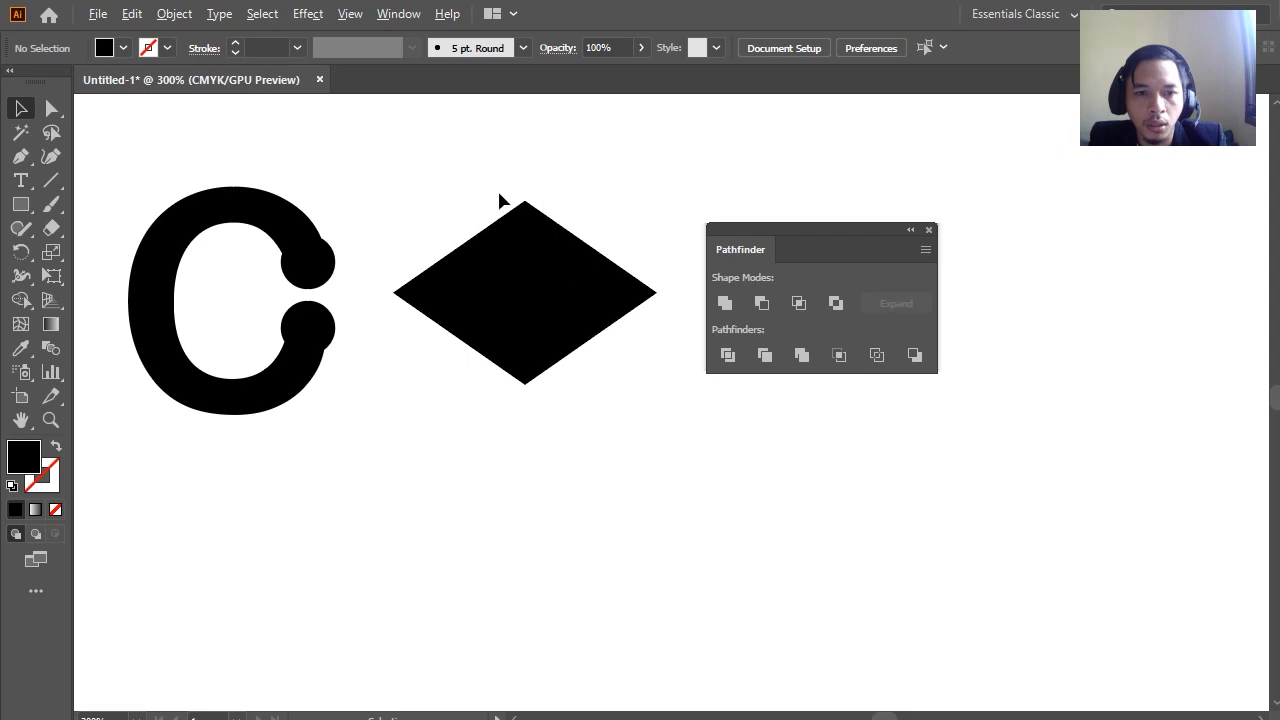
{"action": "left_click_drag", "start_coordinate": [525, 246], "coordinate": [652, 296]}
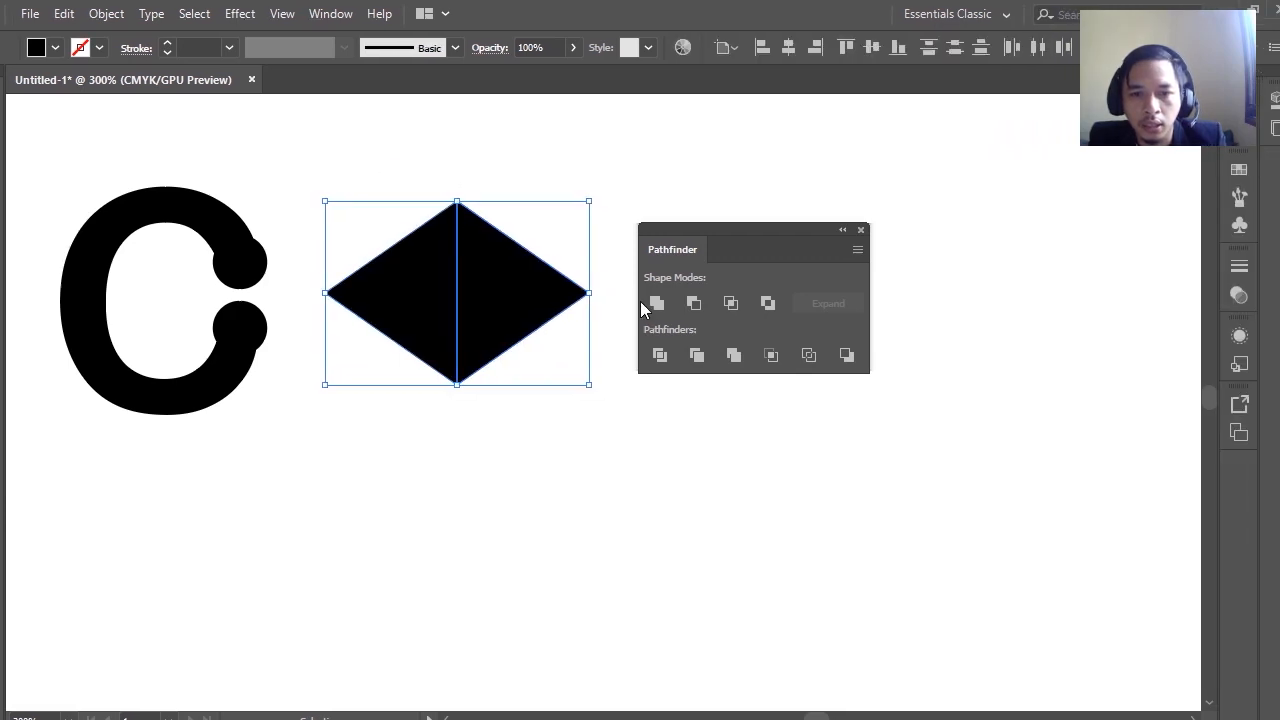
{"action": "left_click", "coordinate": [650, 303]}
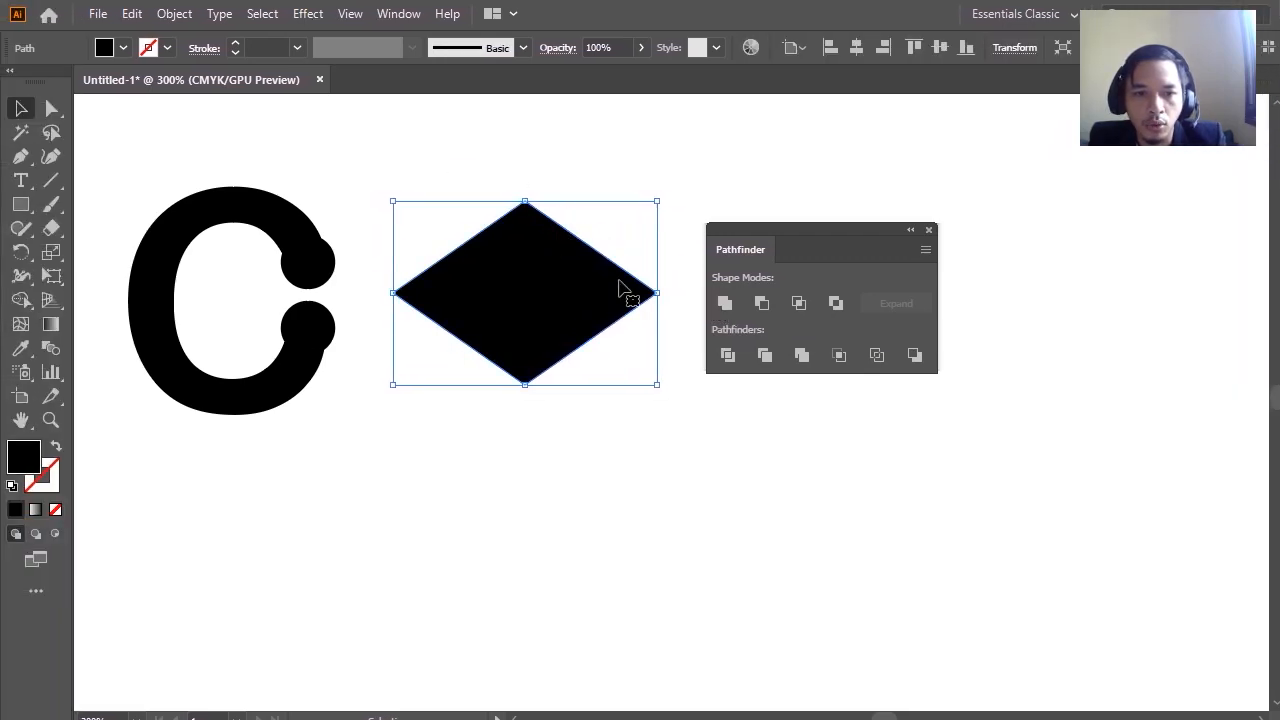
Move the Pathfinder panel aside, enlarge the diamond proportionally, and align its top point with the top of the C
{"action": "left_click_drag", "start_coordinate": [824, 251], "coordinate": [921, 237]}
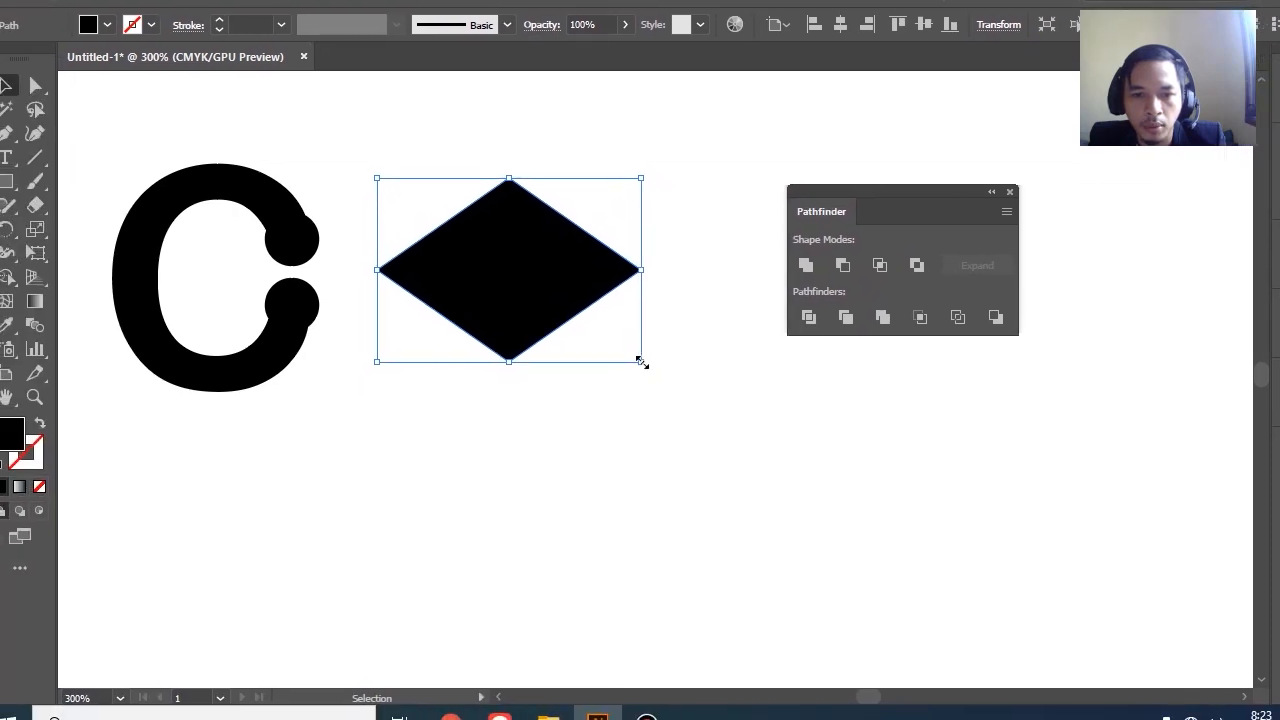
{"action": "left_click_drag", "start_coordinate": [642, 362], "coordinate": [734, 426]}
{"action": "left_click_drag", "start_coordinate": [596, 281], "coordinate": [579, 267]}
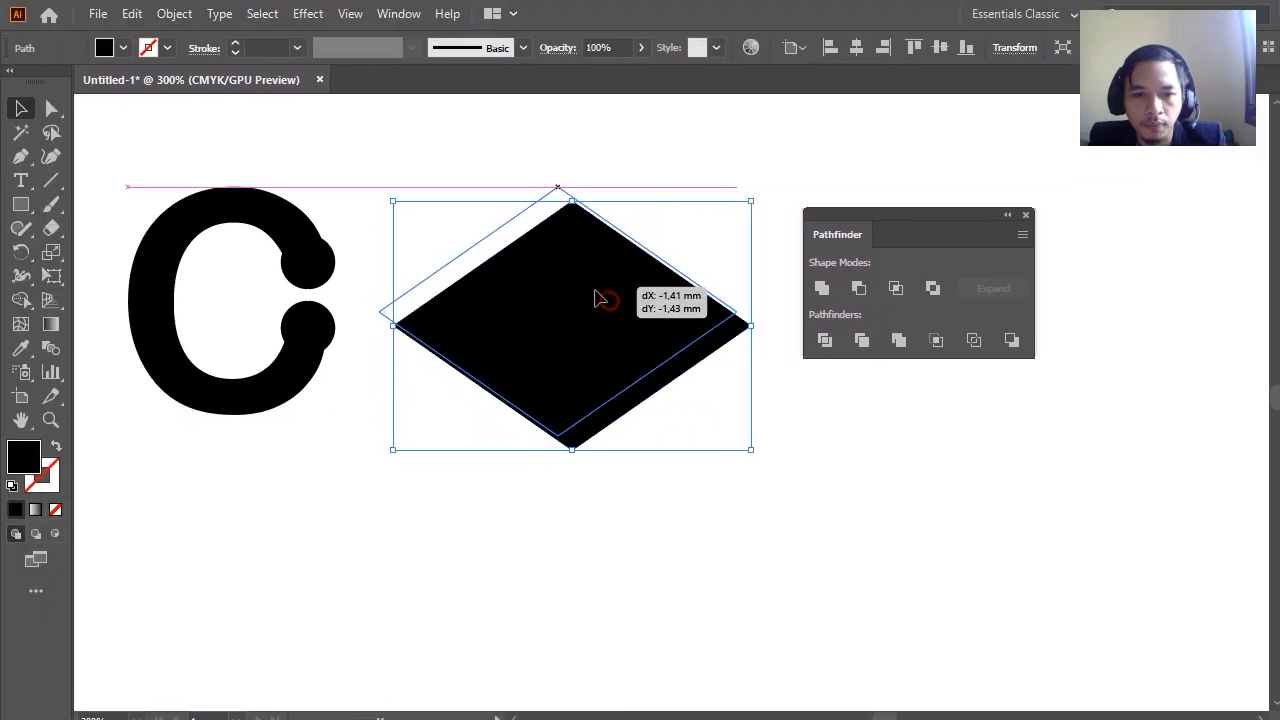
{"action": "mouse_move", "coordinate": [562, 188]}
{"action": "left_mouse_down"}
{"action": "mouse_move", "coordinate": [560, 164]}
{"action": "mouse_move", "coordinate": [558, 188]}
{"action": "left_mouse_up"}
{"action": "left_click", "coordinate": [557, 155]}
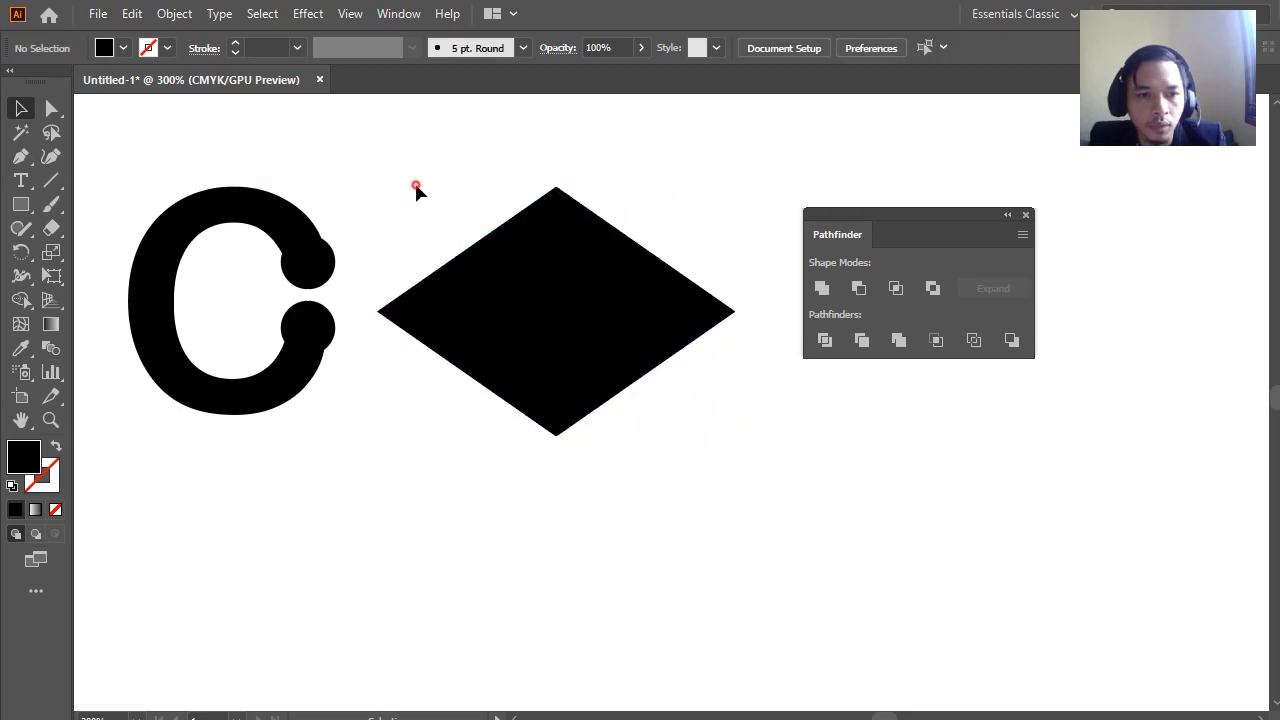
Fill the C shape with dark blue and move it onto the centre of the diamond
{"action": "left_click", "coordinate": [310, 238]}
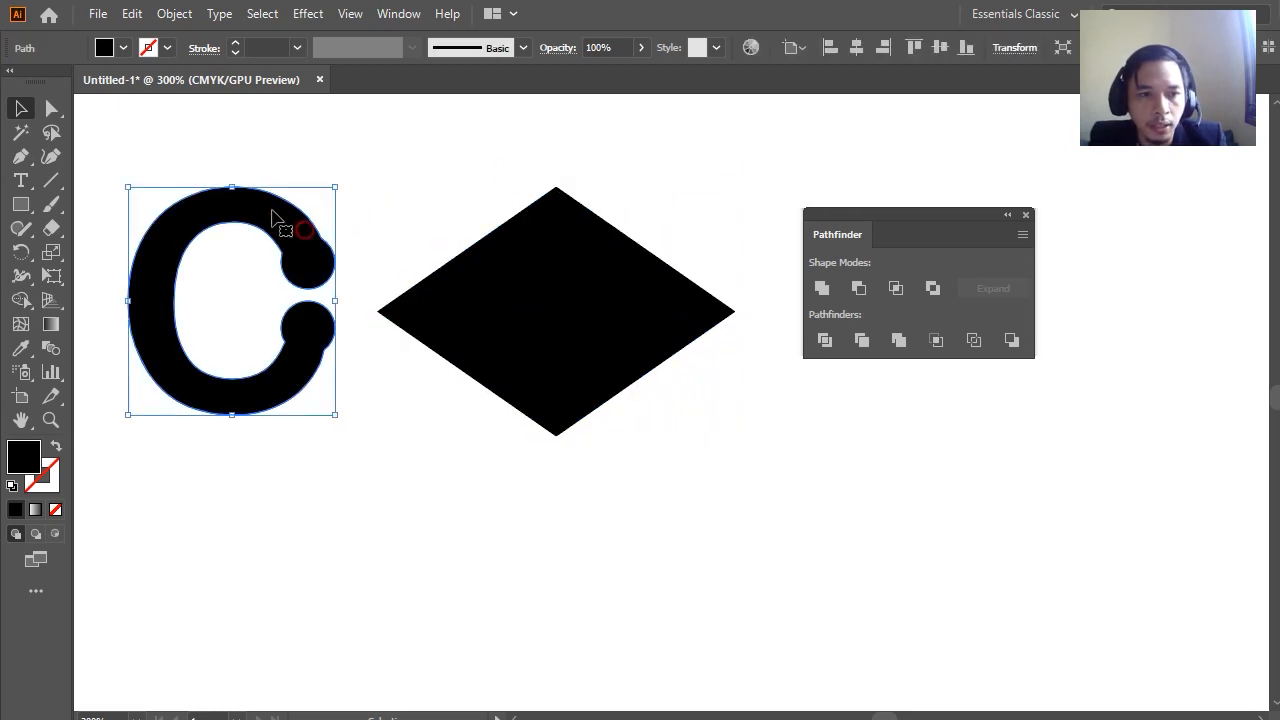
{"action": "left_click", "coordinate": [123, 48]}
{"action": "left_click", "coordinate": [126, 86]}
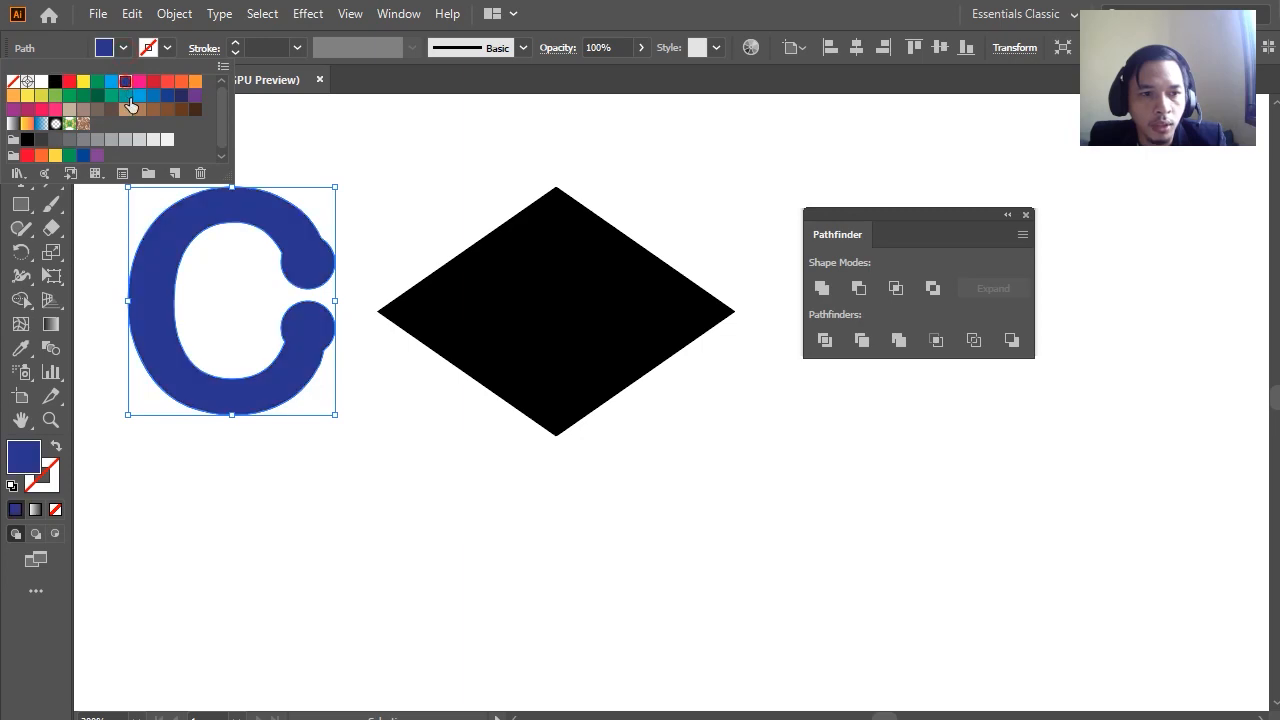
{"action": "left_click", "coordinate": [420, 149]}
{"action": "left_click_drag", "start_coordinate": [276, 224], "coordinate": [603, 233]}
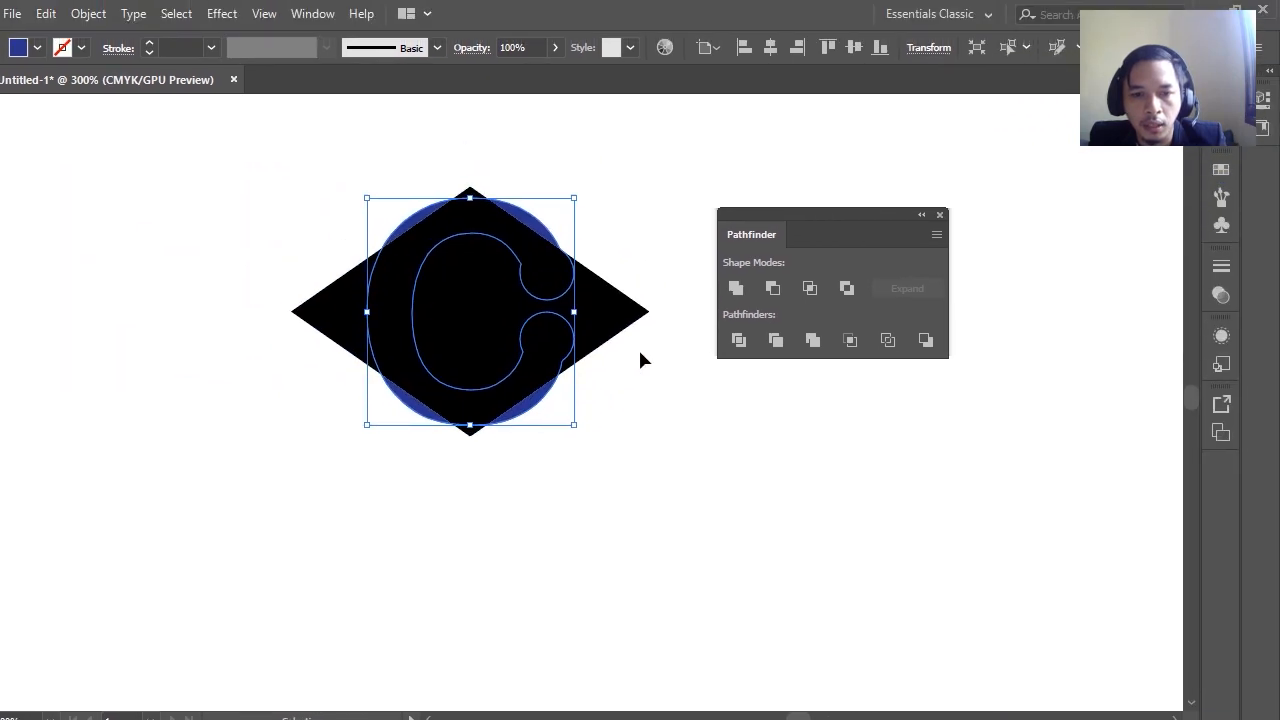
{"action": "left_click", "coordinate": [638, 190]}
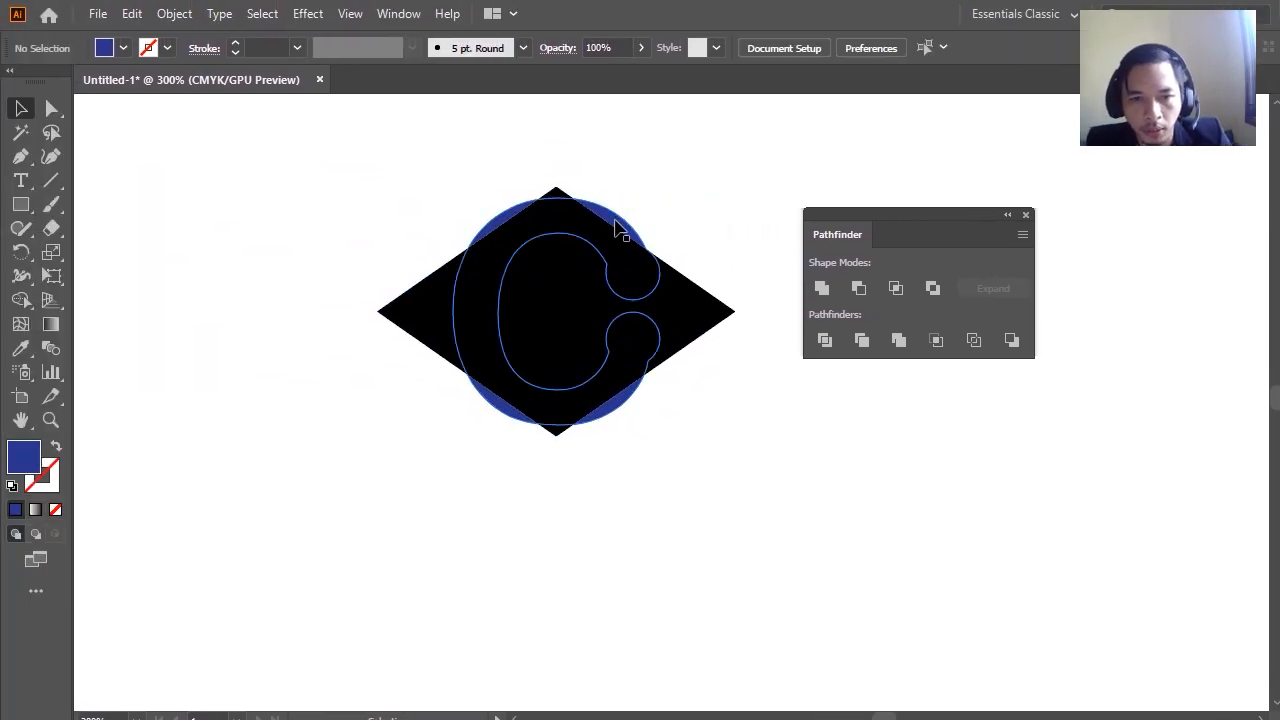
Send the black diamond backward so it sits behind the blue C
{"action": "left_click", "coordinate": [545, 228]}
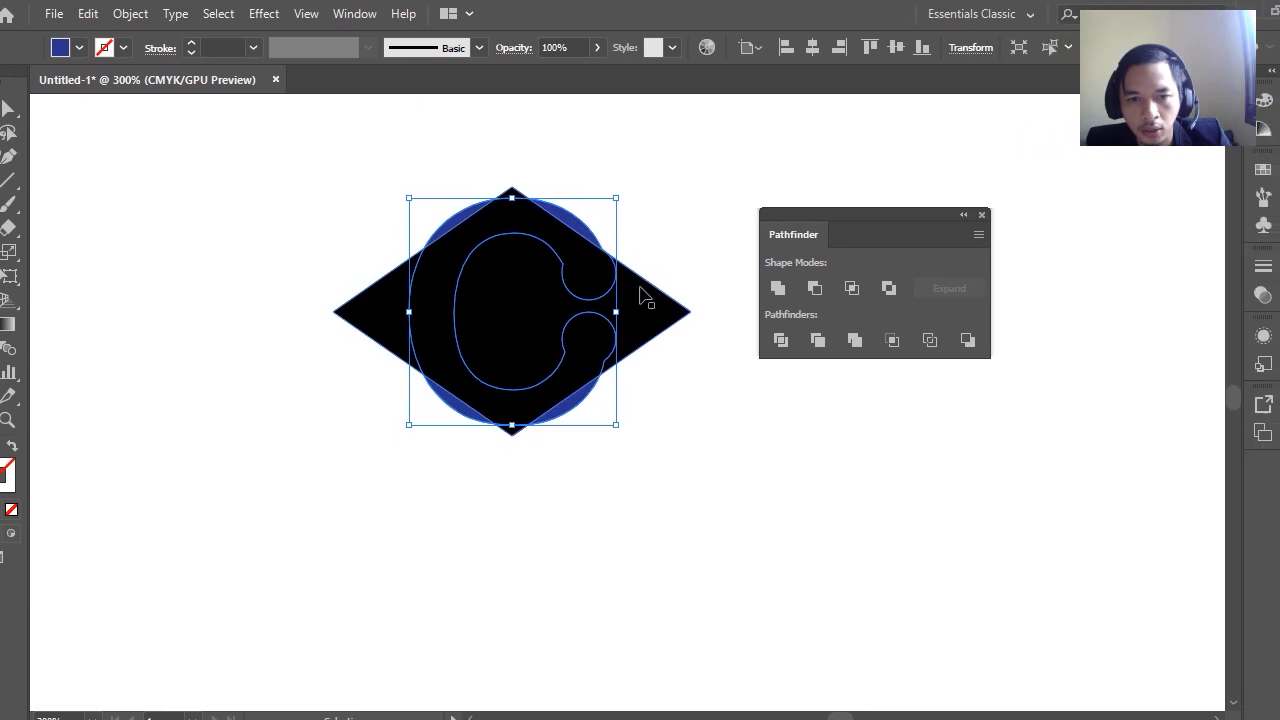
{"action": "left_click", "coordinate": [688, 289]}
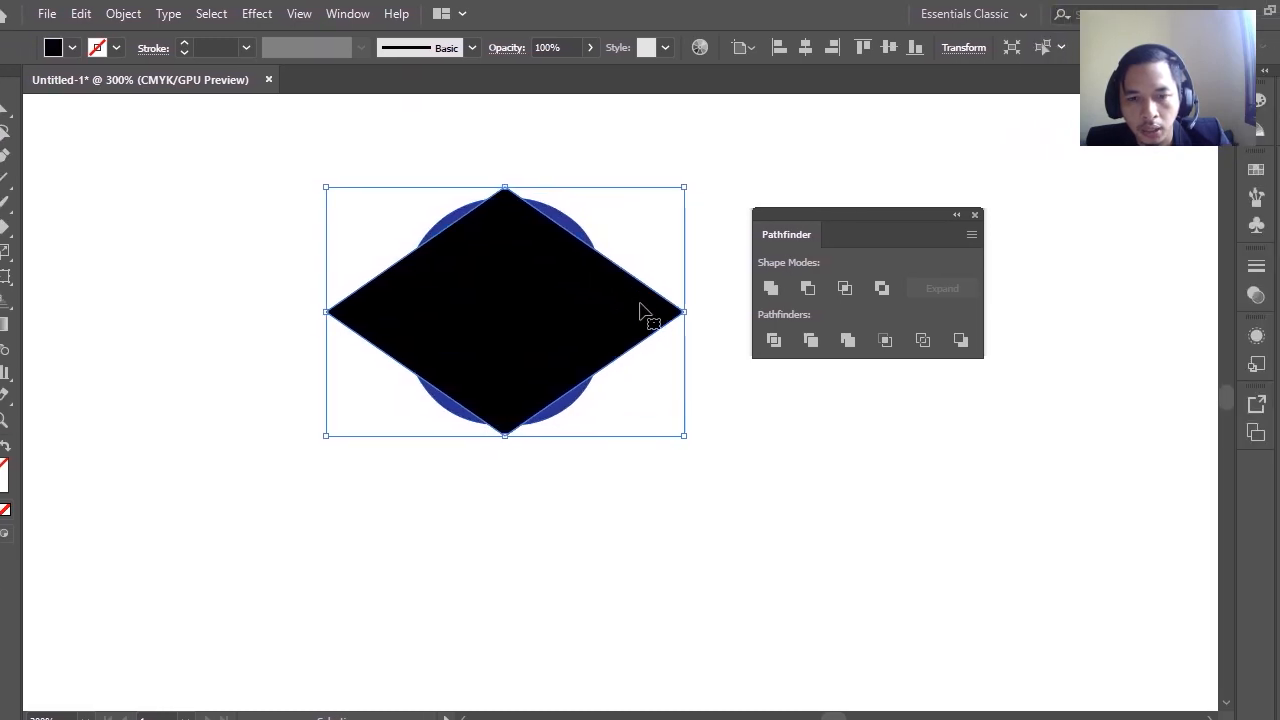
{"action": "right_click", "coordinate": [557, 293]}
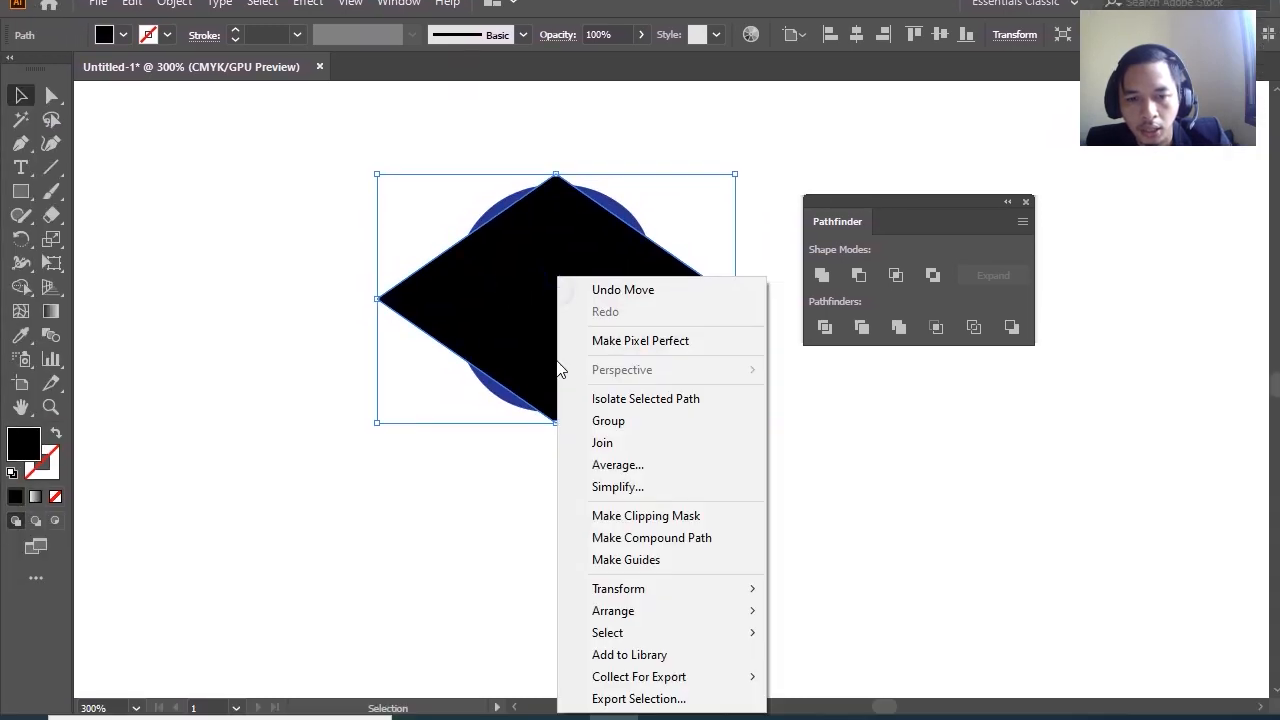
{"action": "mouse_move", "coordinate": [645, 628]}
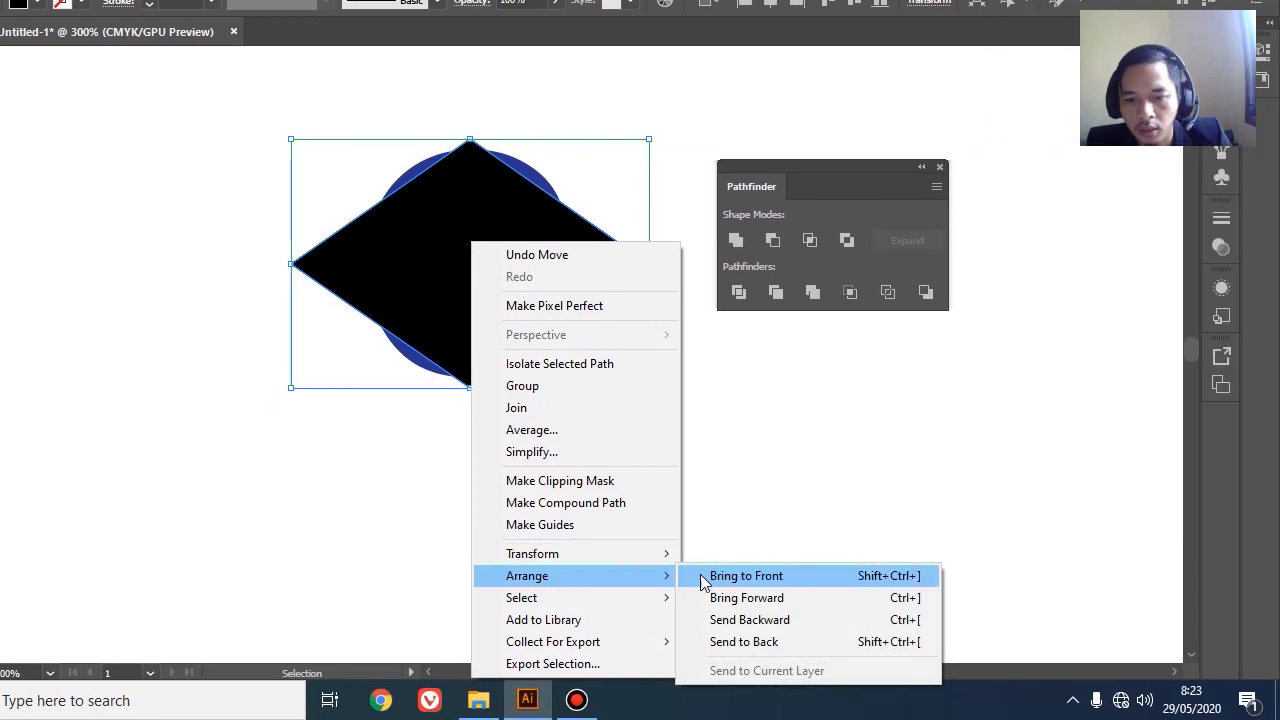
{"action": "left_click", "coordinate": [720, 622]}
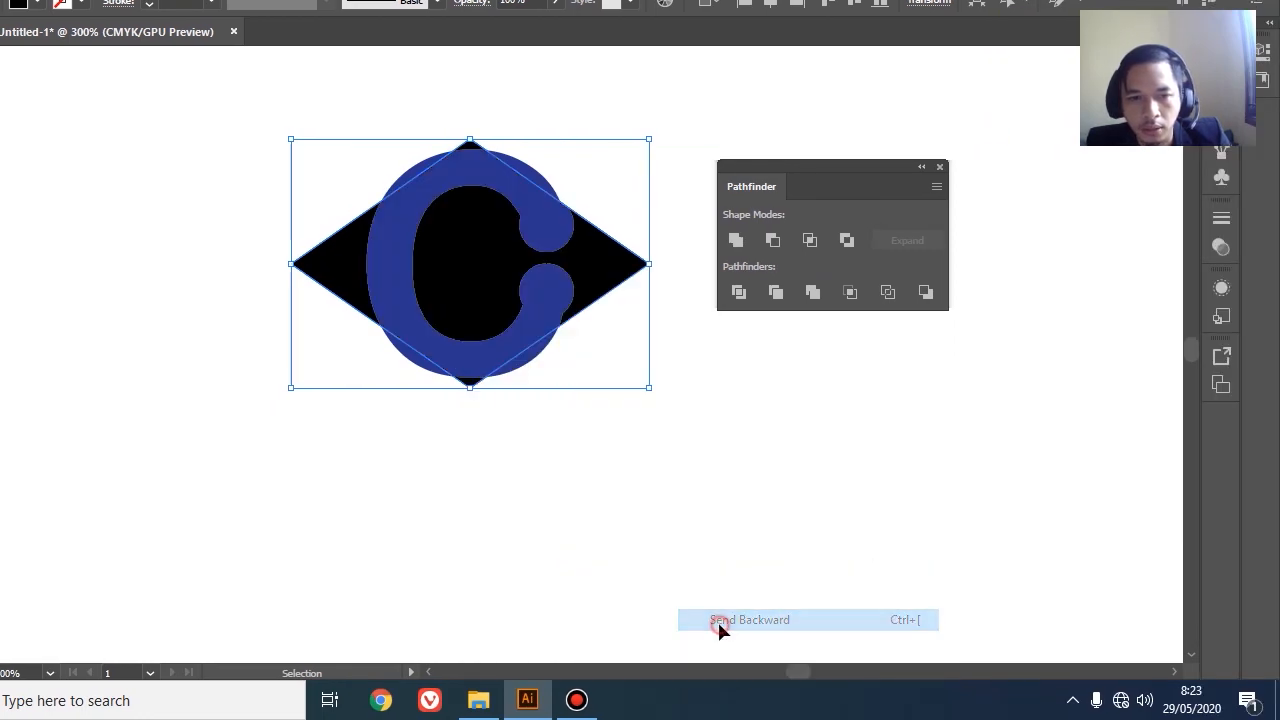
Try subtracting the blue C from the black diamond with Minus Front, and undo the subtraction
{"action": "left_click", "coordinate": [655, 480]}
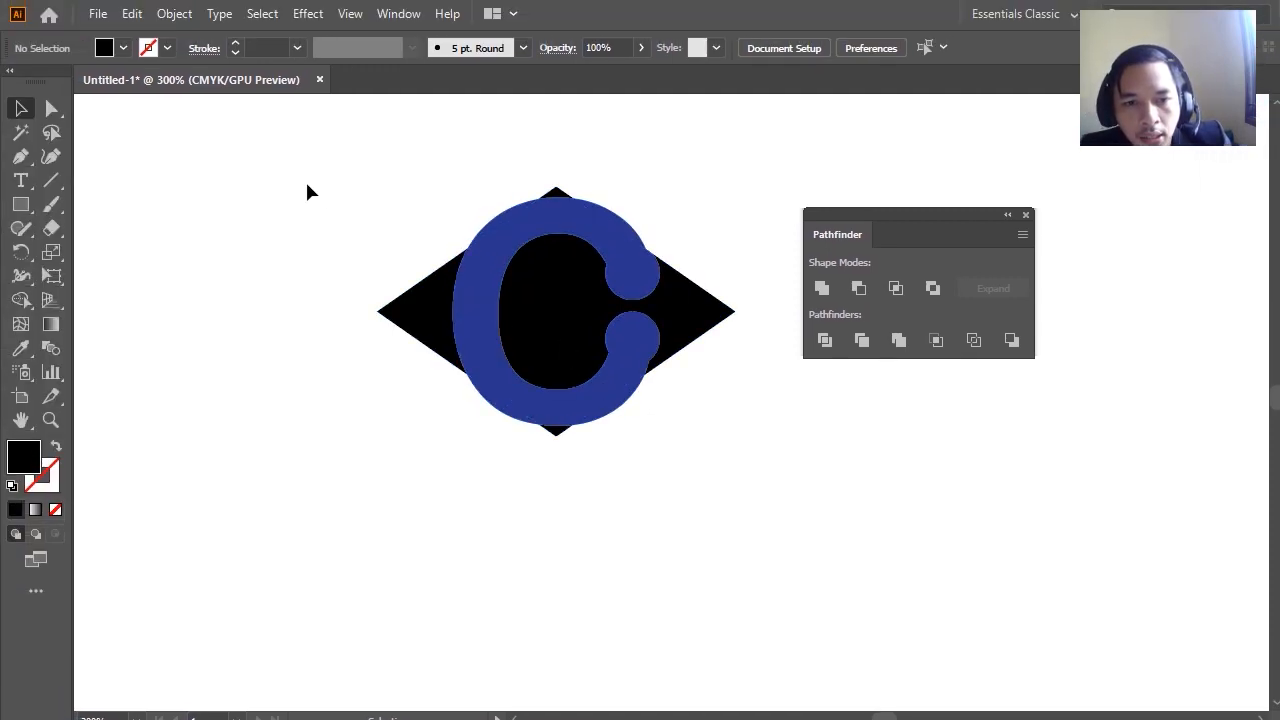
{"action": "left_click_drag", "start_coordinate": [346, 222], "coordinate": [600, 422]}
{"action": "left_click", "coordinate": [709, 513]}
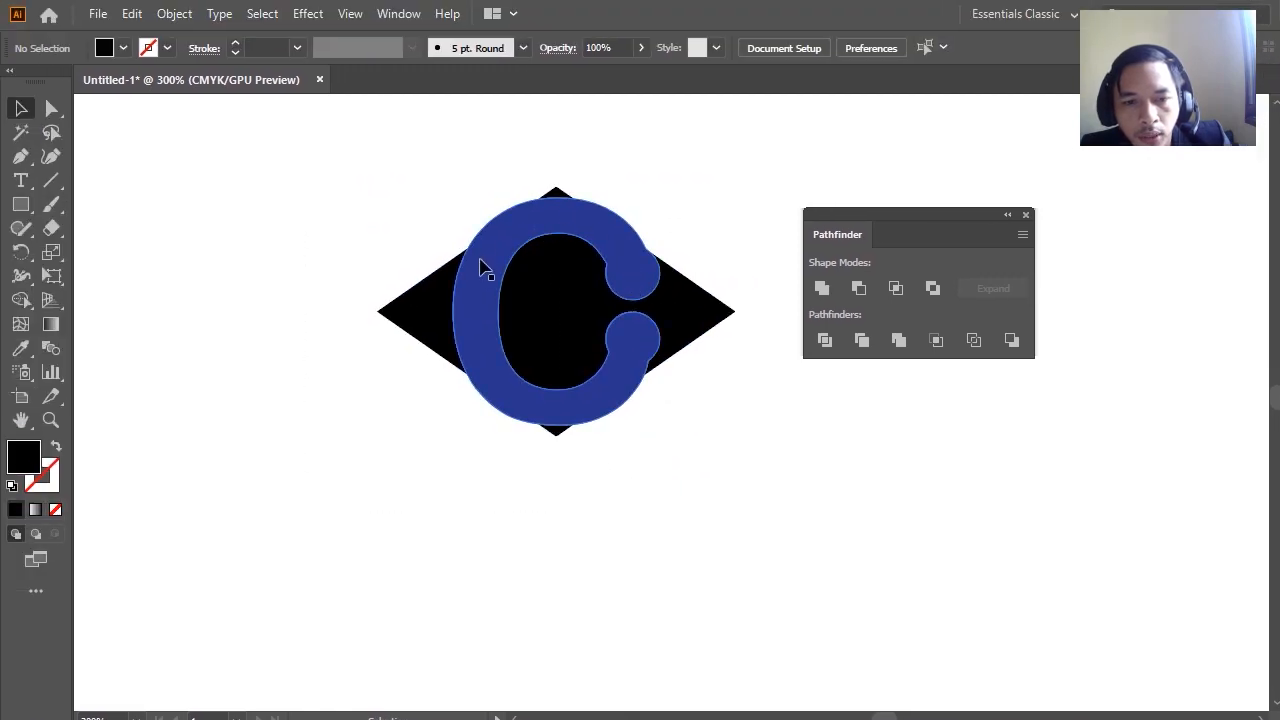
{"action": "left_click", "coordinate": [528, 411]}
{"action": "left_click", "coordinate": [447, 150]}
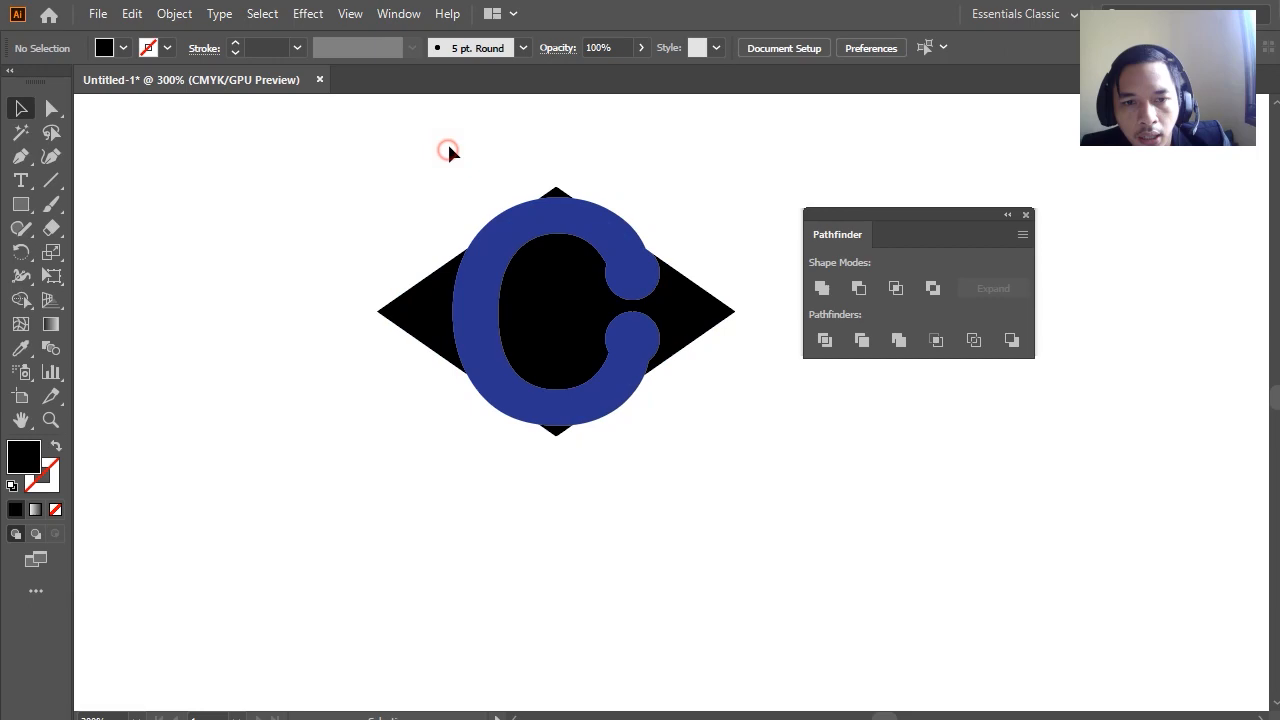
{"action": "left_click_drag", "start_coordinate": [447, 150], "coordinate": [669, 410]}
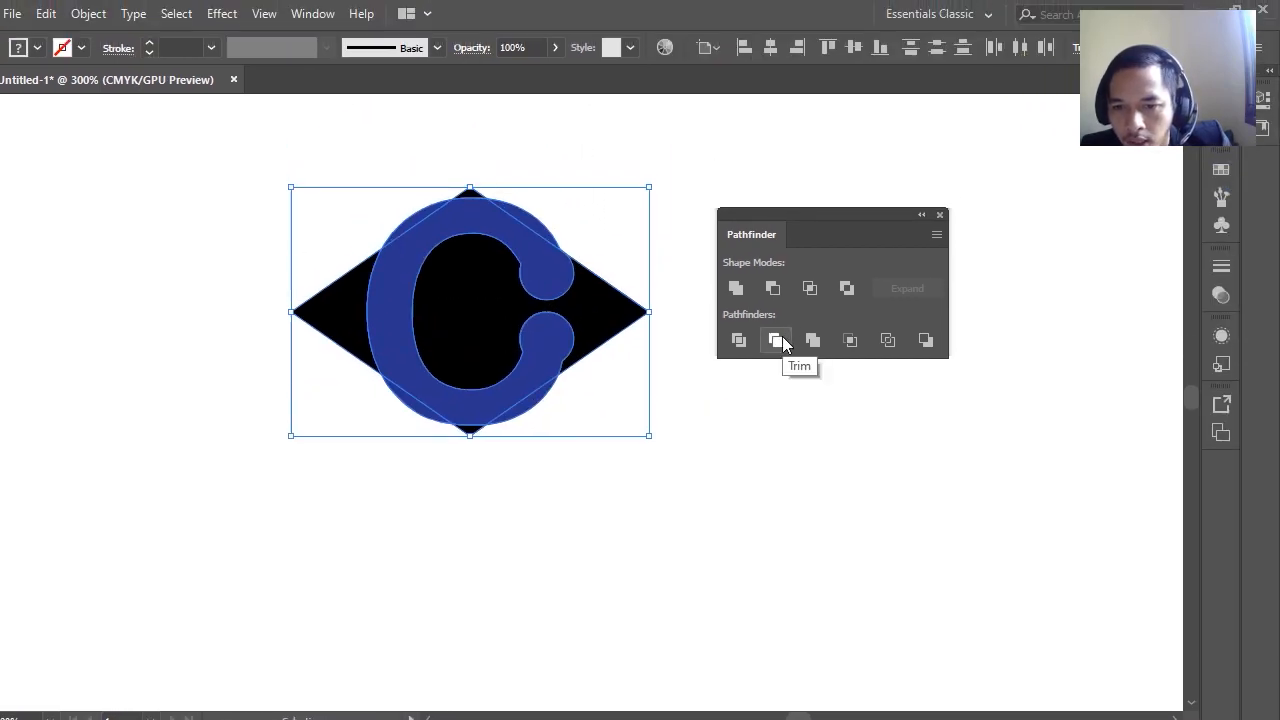
{"action": "left_click", "coordinate": [778, 341]}
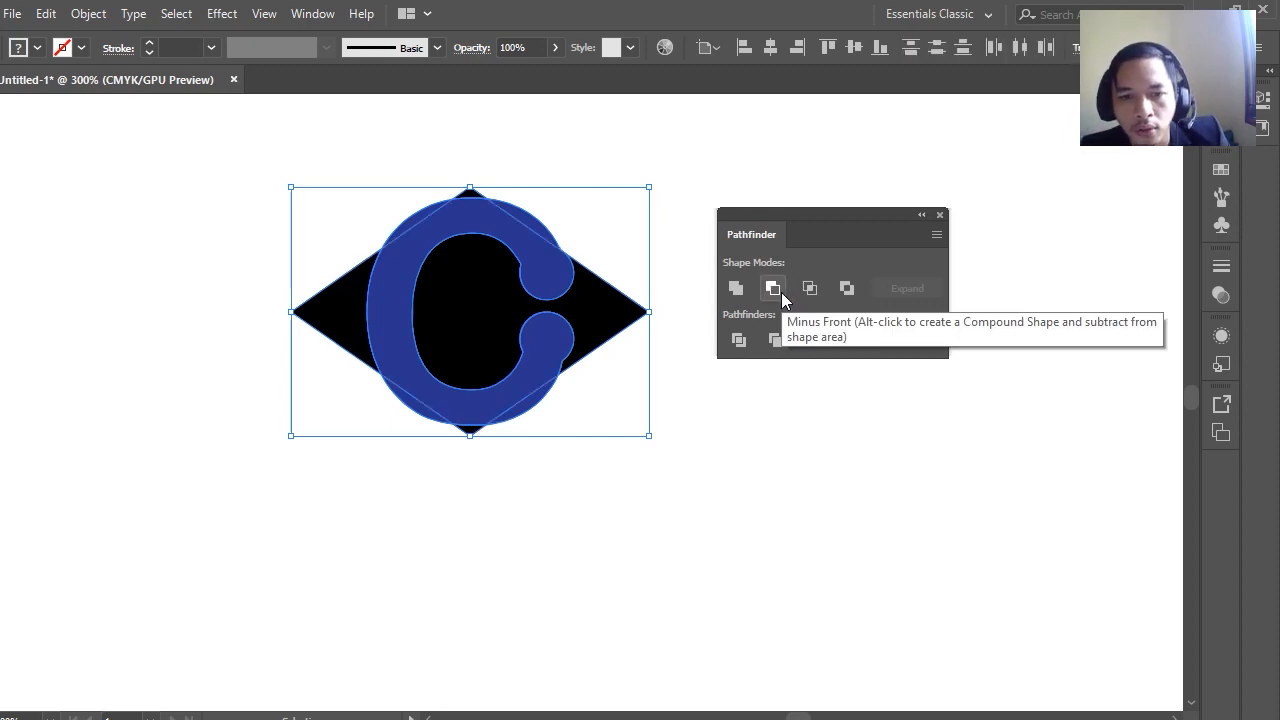
{"action": "left_click", "coordinate": [781, 292]}
{"action": "left_click", "coordinate": [660, 457]}
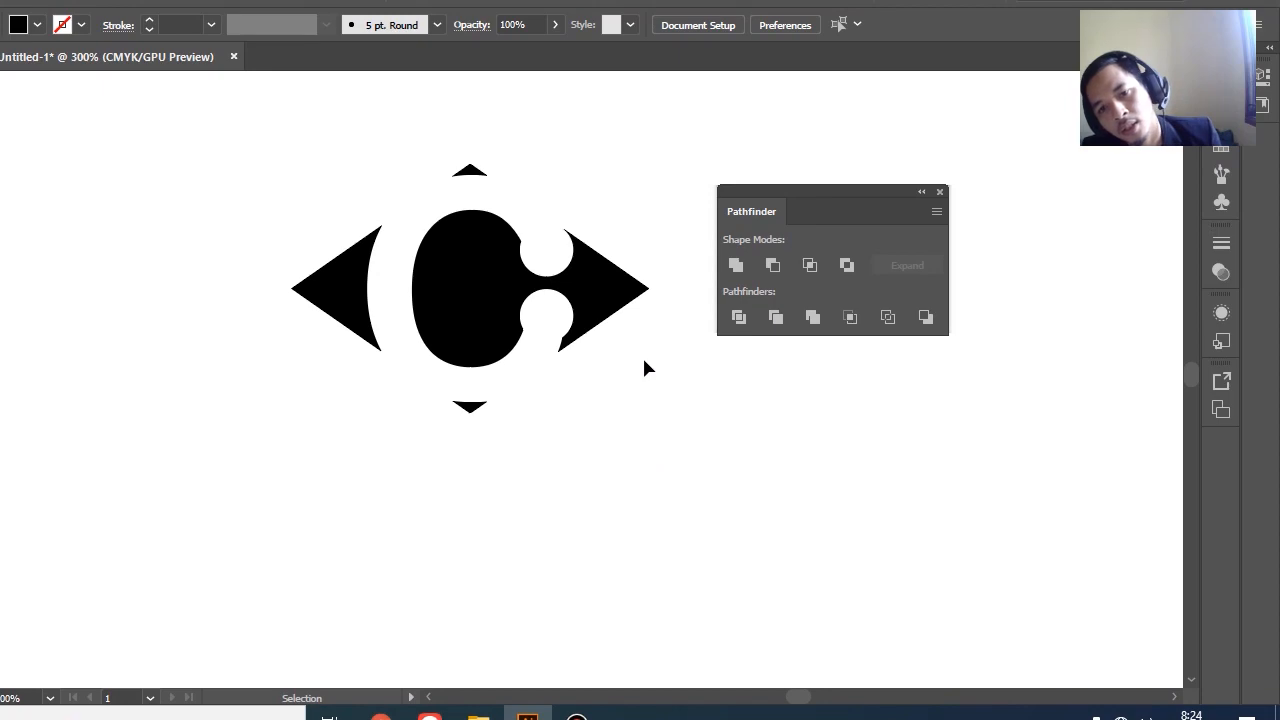
{"action": "key", "text": "ctrl+z"}
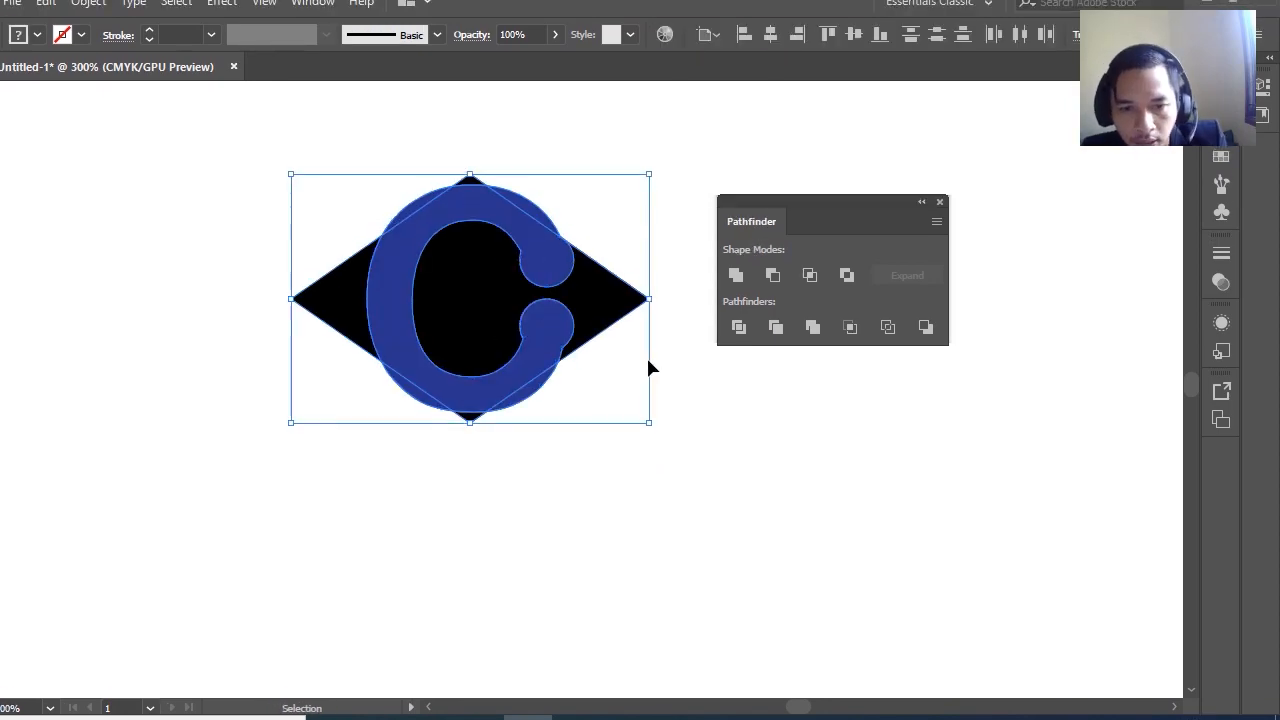
Nudge the blue C slightly down over the diamond and enlarge it a little from its upper-right corner
{"action": "left_click", "coordinate": [687, 384]}
{"action": "left_click", "coordinate": [542, 380]}
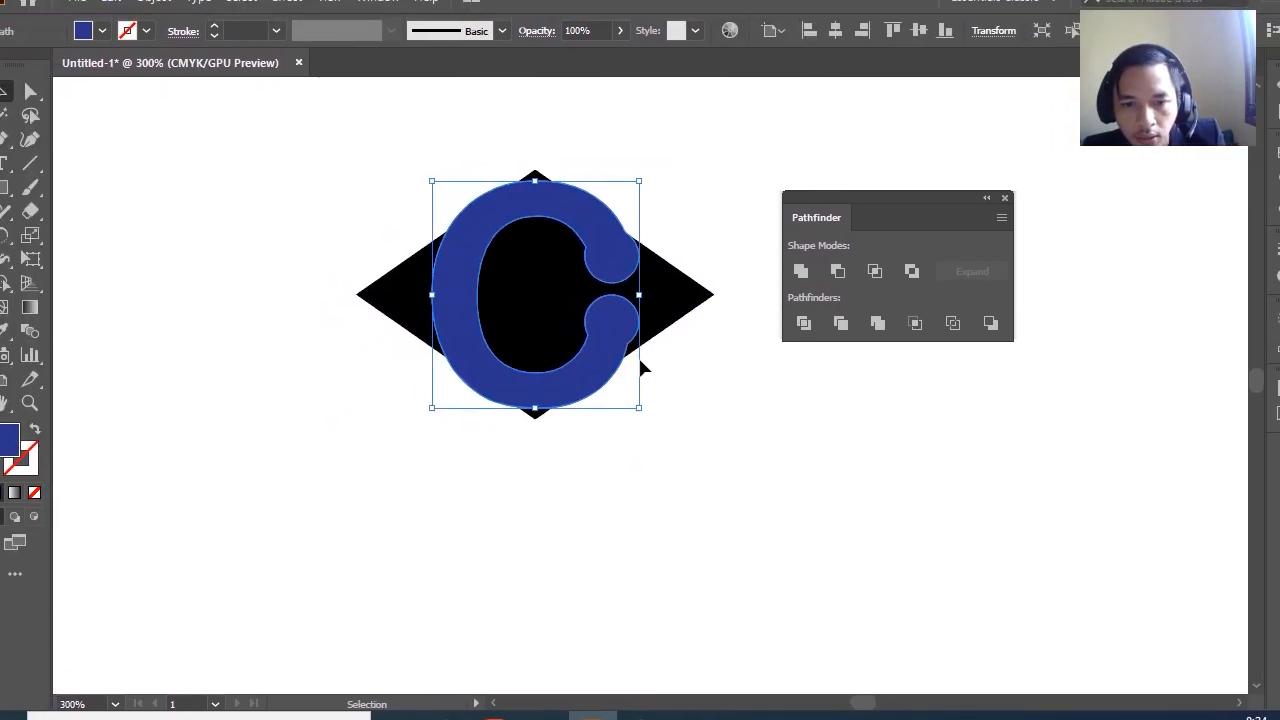
{"action": "key", "text": "Down"}
{"action": "key", "text": "Down"}
{"action": "key", "text": "Down"}
{"action": "key", "text": "Up"}
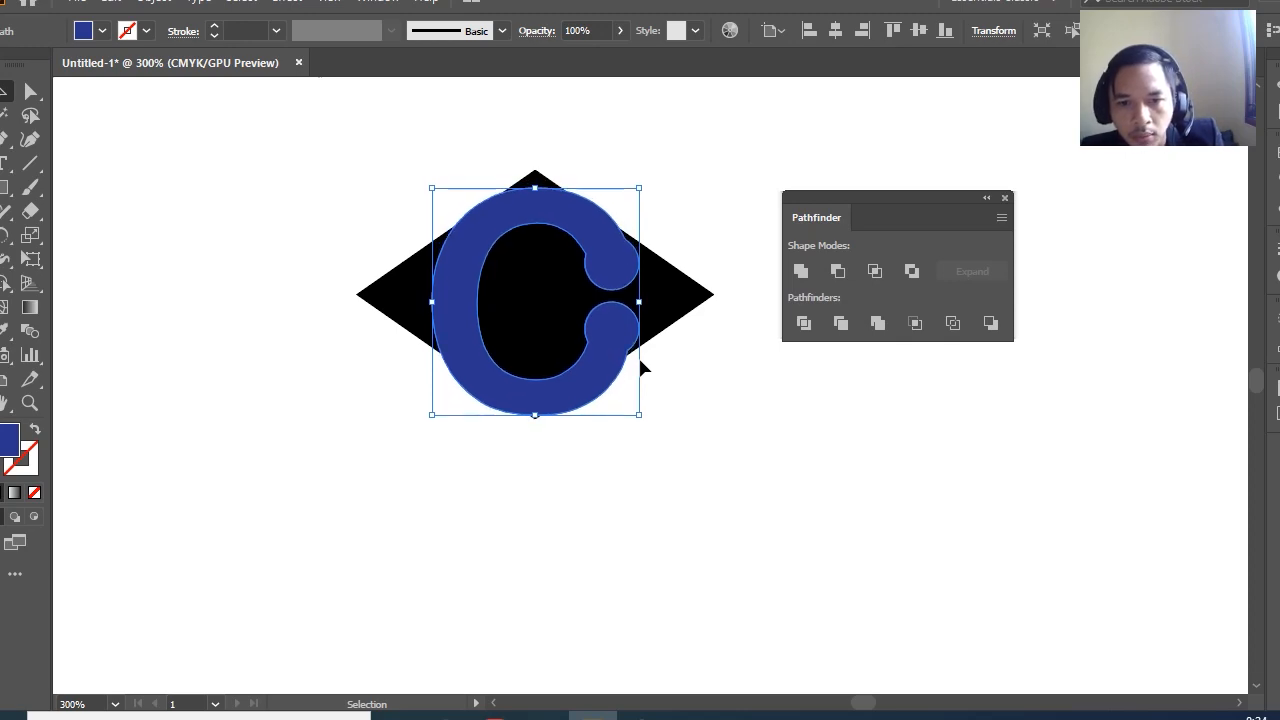
{"action": "key", "text": "Up"}
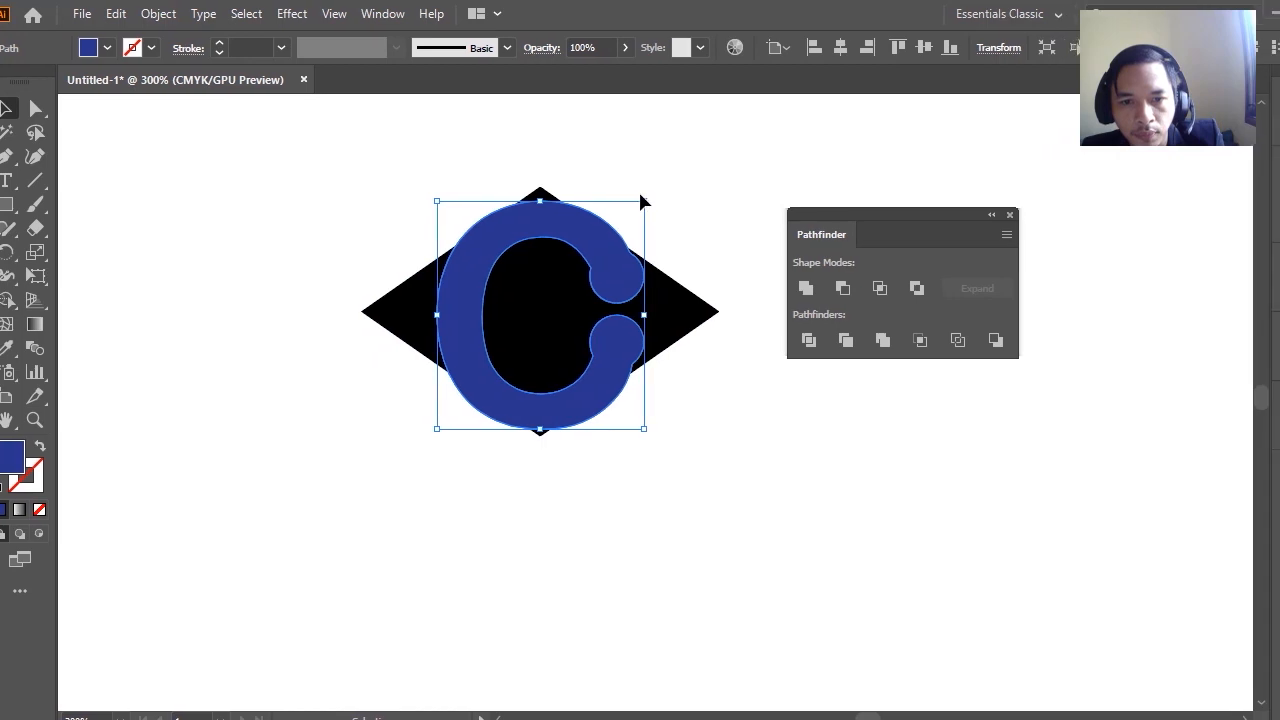
{"action": "left_click_drag", "start_coordinate": [641, 200], "coordinate": [650, 193]}
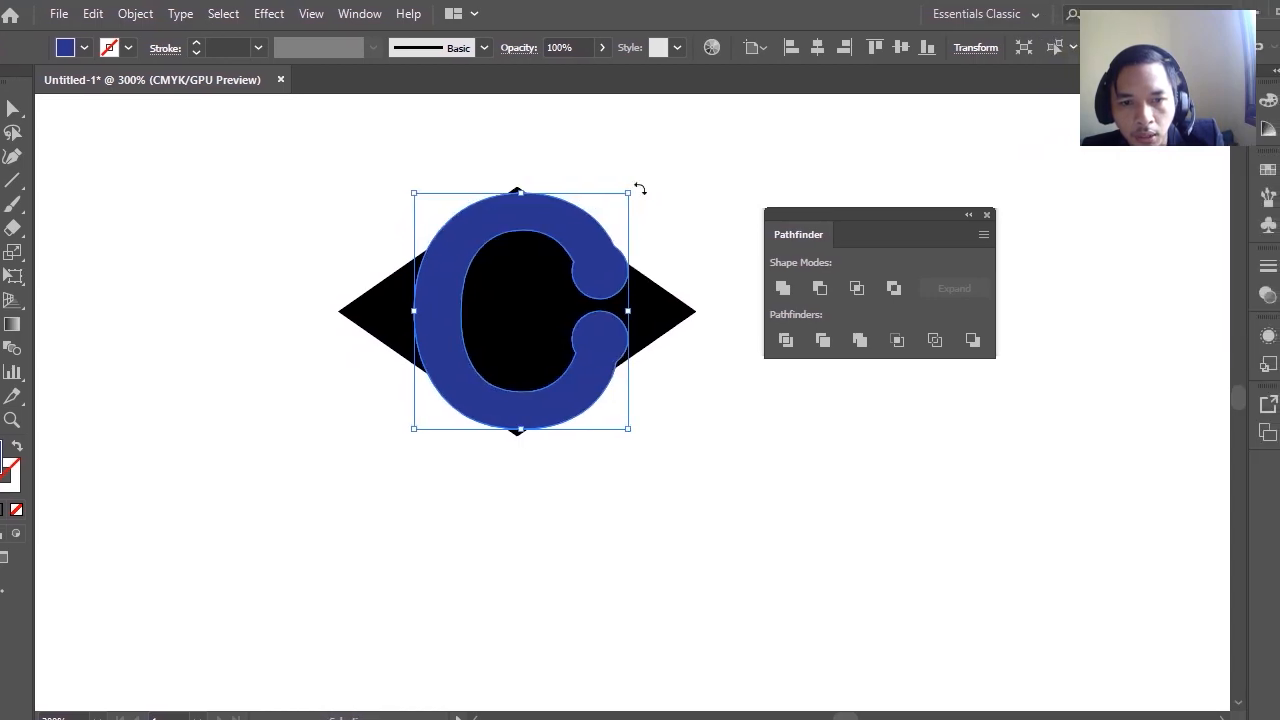
Nudge the enlarged C until it is centred on the diamond with its lower edge meeting the diamond's bottom point
{"action": "key", "text": "Down"}
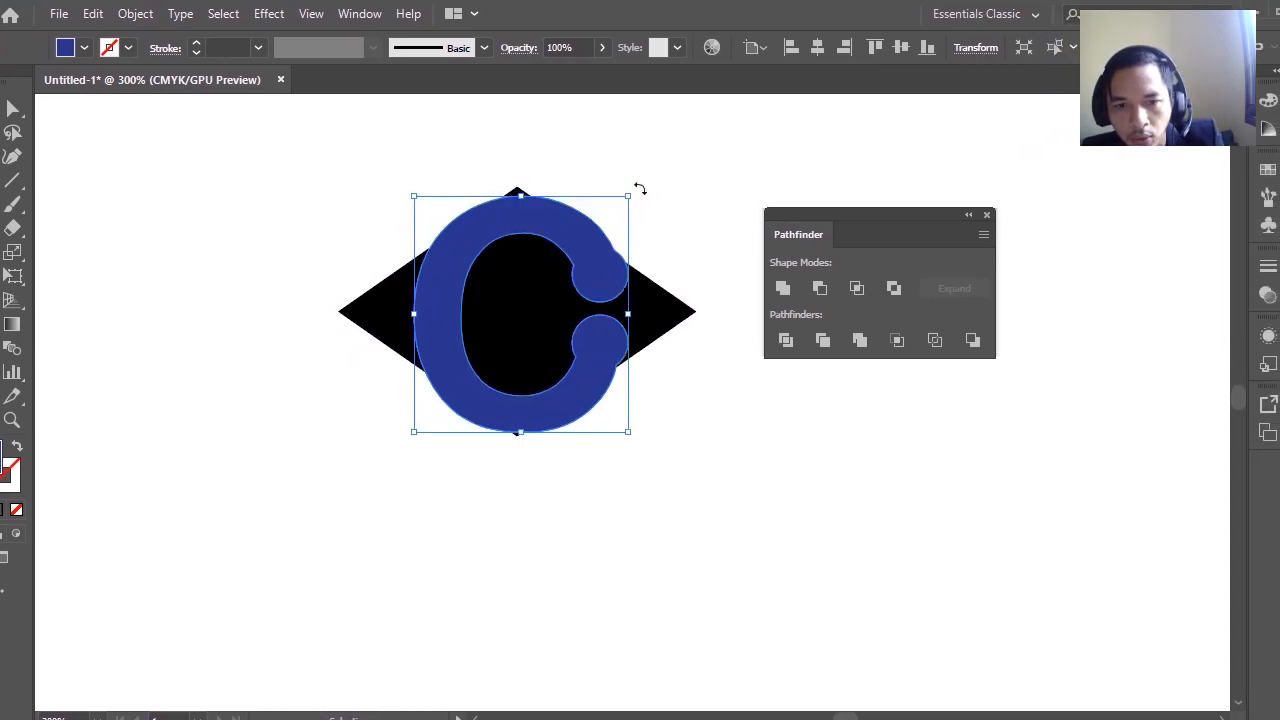
{"action": "key", "text": "Left"}
{"action": "key", "text": "Down"}
{"action": "key", "text": "Left"}
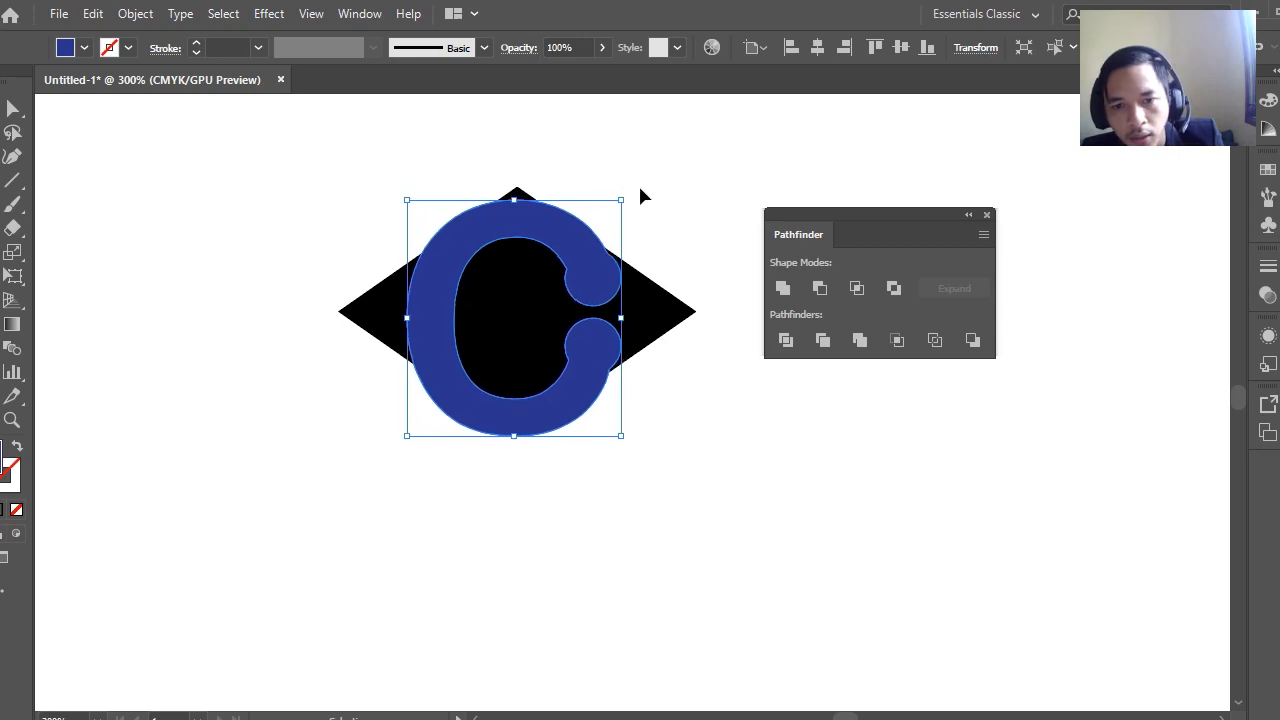
{"action": "key", "text": "Down"}
{"action": "key", "text": "Up"}
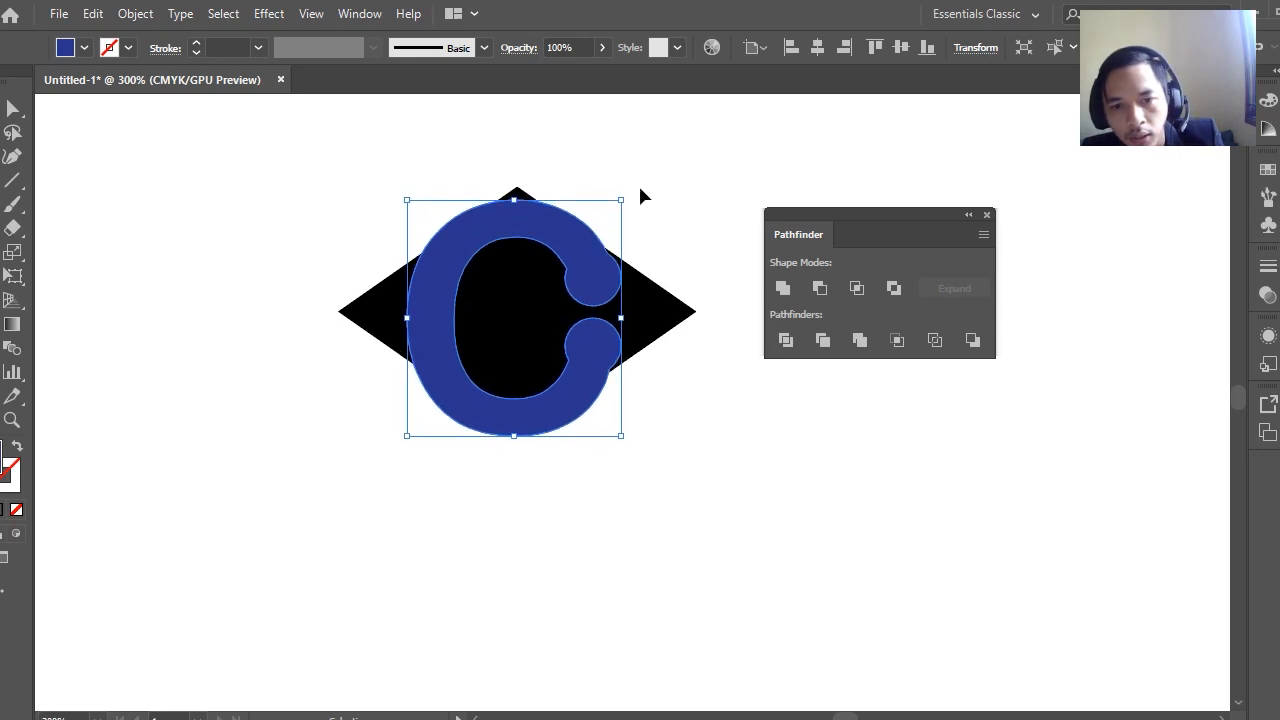
{"action": "key", "text": "Up"}
{"action": "key", "text": "Right"}
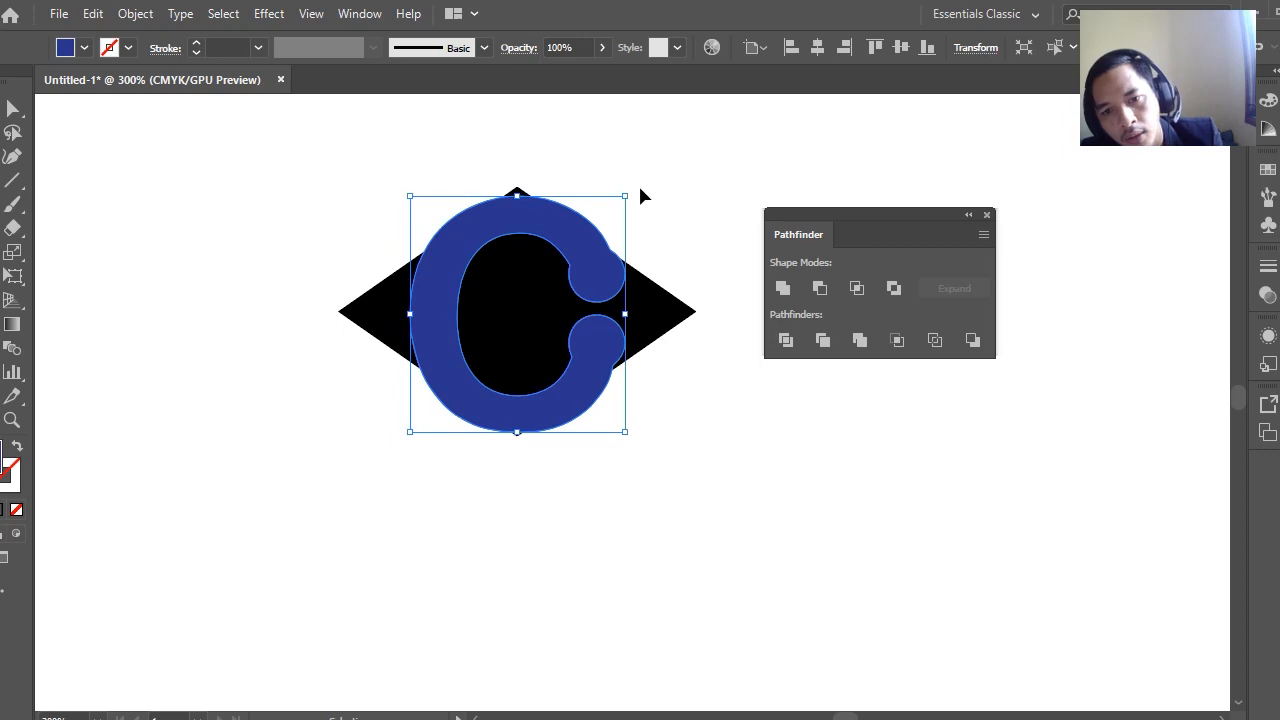
{"action": "key", "text": "Down"}
{"action": "key", "text": "Up"}
{"action": "key", "text": "Down"}
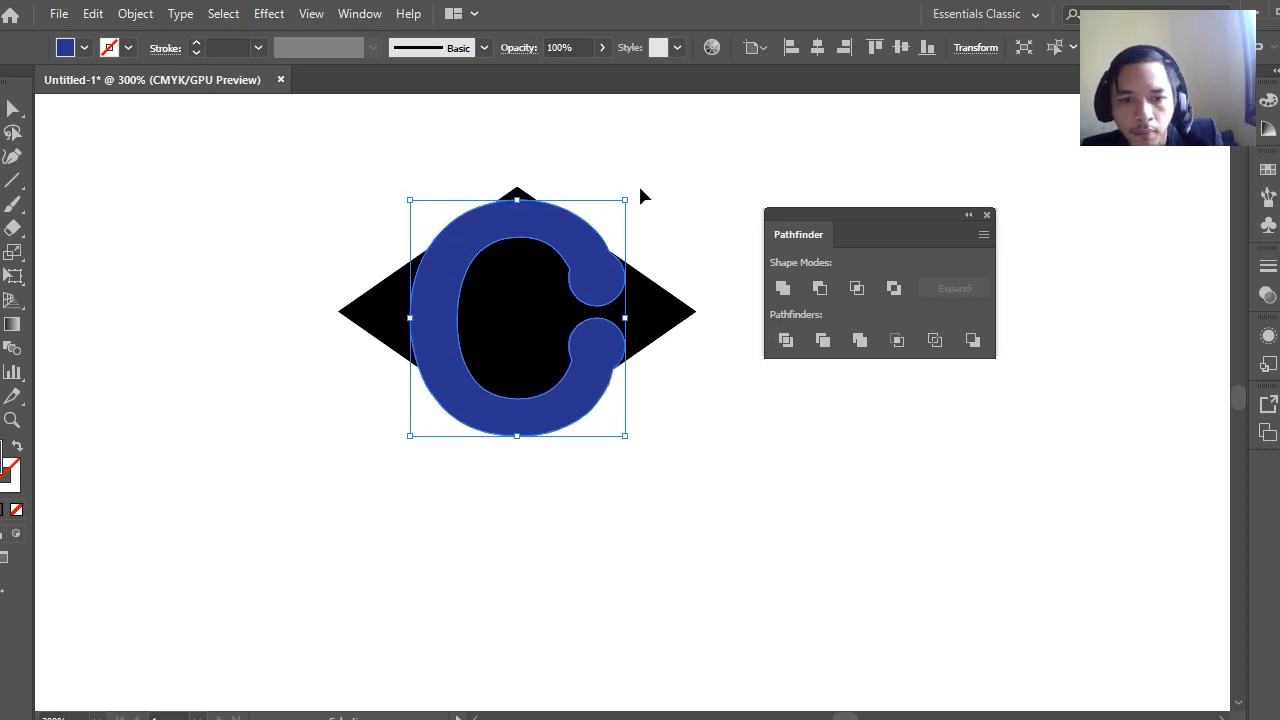
{"action": "left_click", "coordinate": [665, 183]}
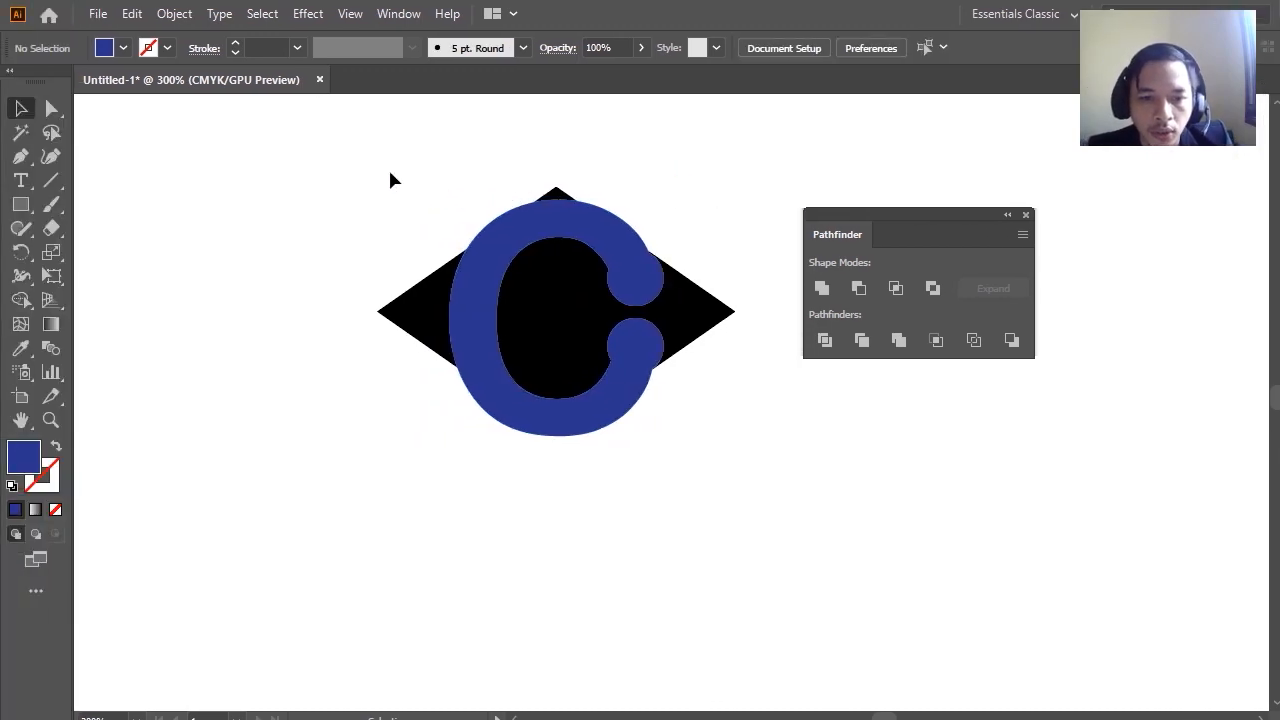
Subtract the repositioned blue C from the black diamond with Minus Front
{"action": "left_click_drag", "start_coordinate": [350, 172], "coordinate": [612, 457]}
{"action": "left_click_drag", "start_coordinate": [640, 416], "coordinate": [645, 414]}
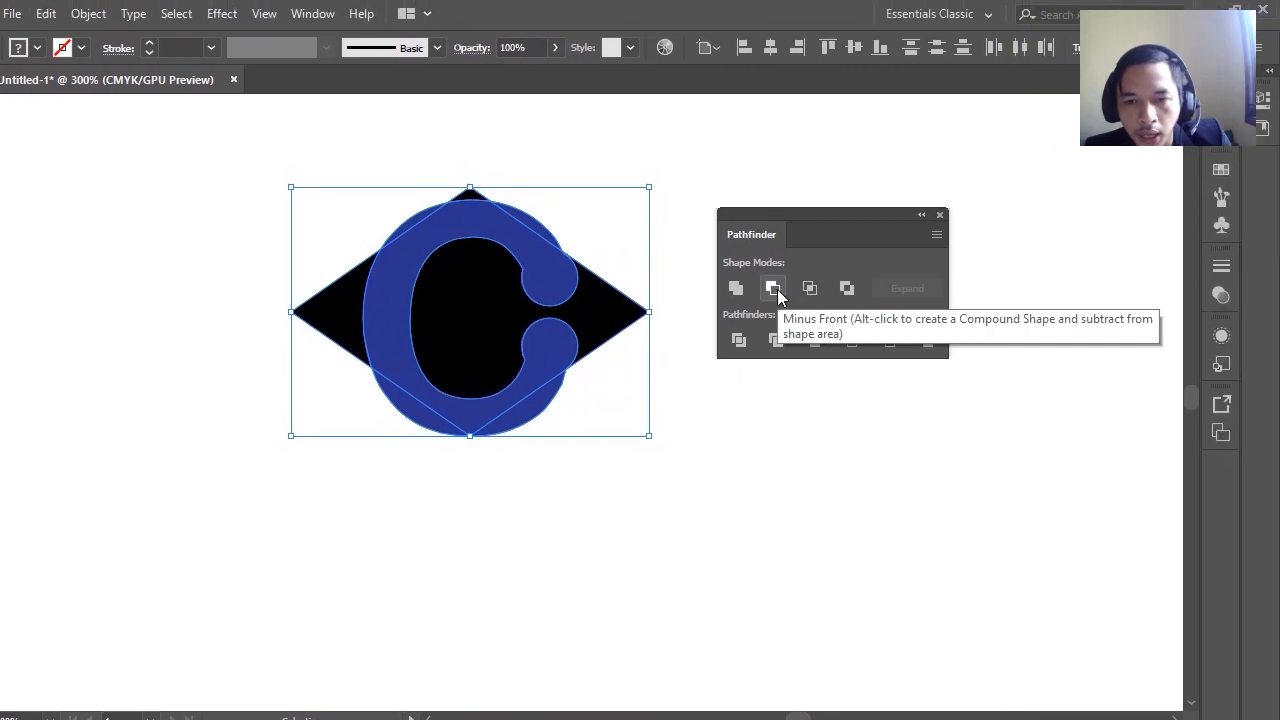
{"action": "left_click", "coordinate": [777, 289]}
{"action": "left_click", "coordinate": [554, 516]}
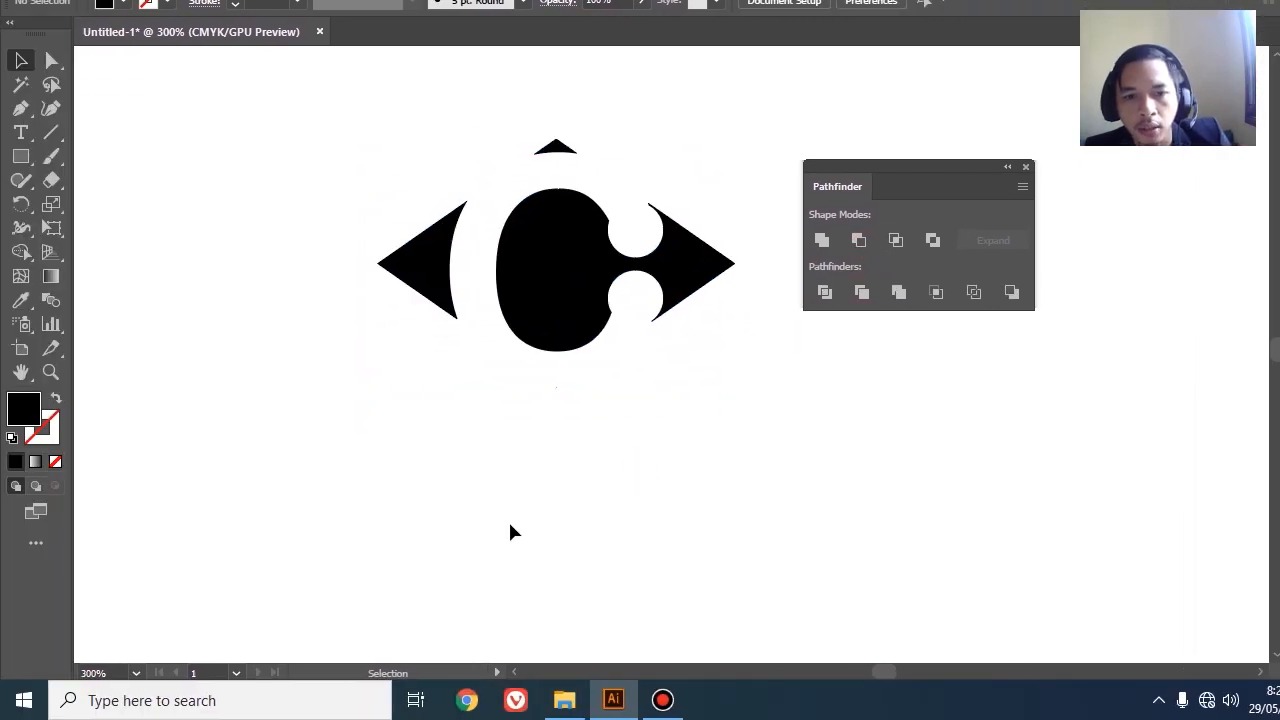
Ungroup the cut diamond and delete the small triangular piece above its centre
{"action": "left_click", "coordinate": [556, 310]}
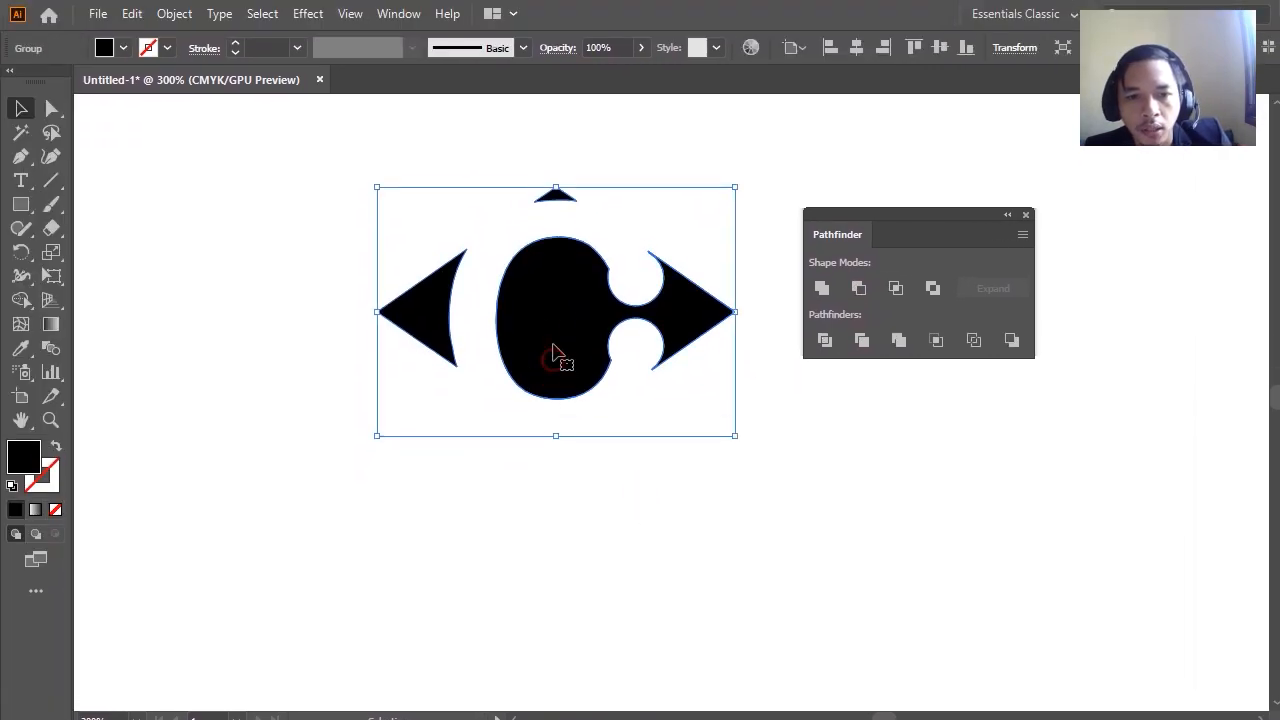
{"action": "left_click", "coordinate": [559, 170]}
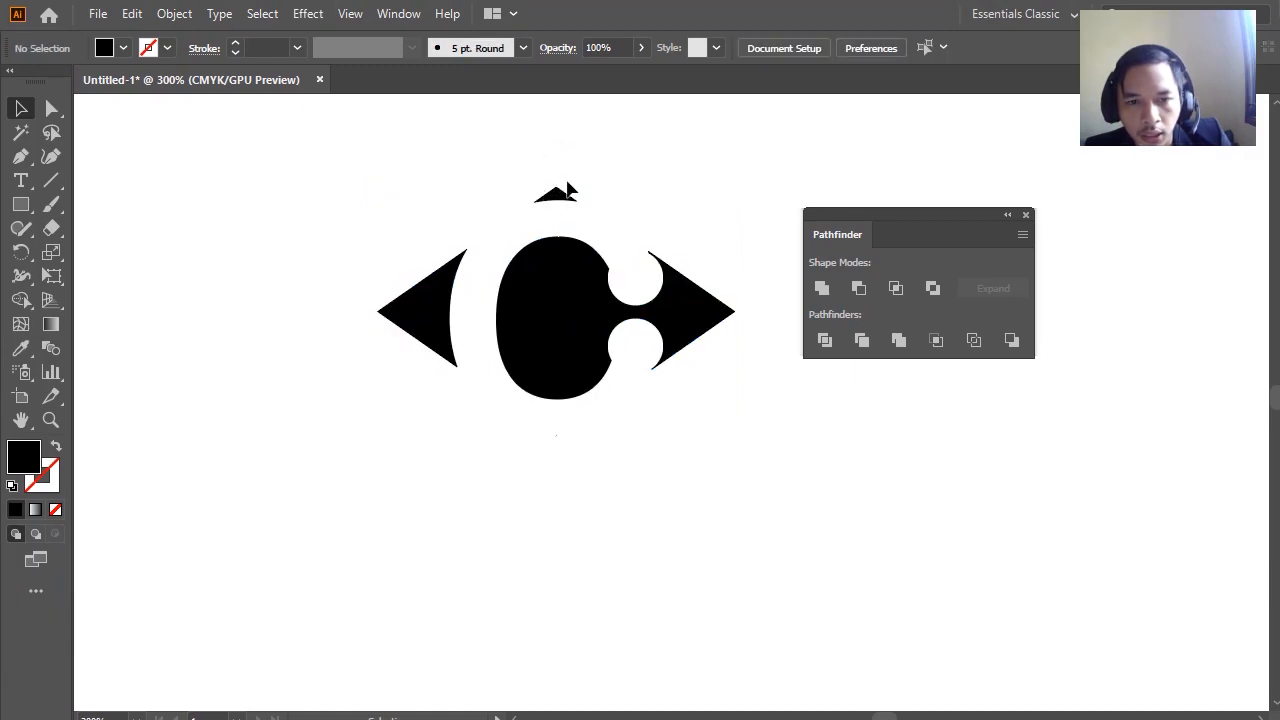
{"action": "left_click", "coordinate": [540, 297]}
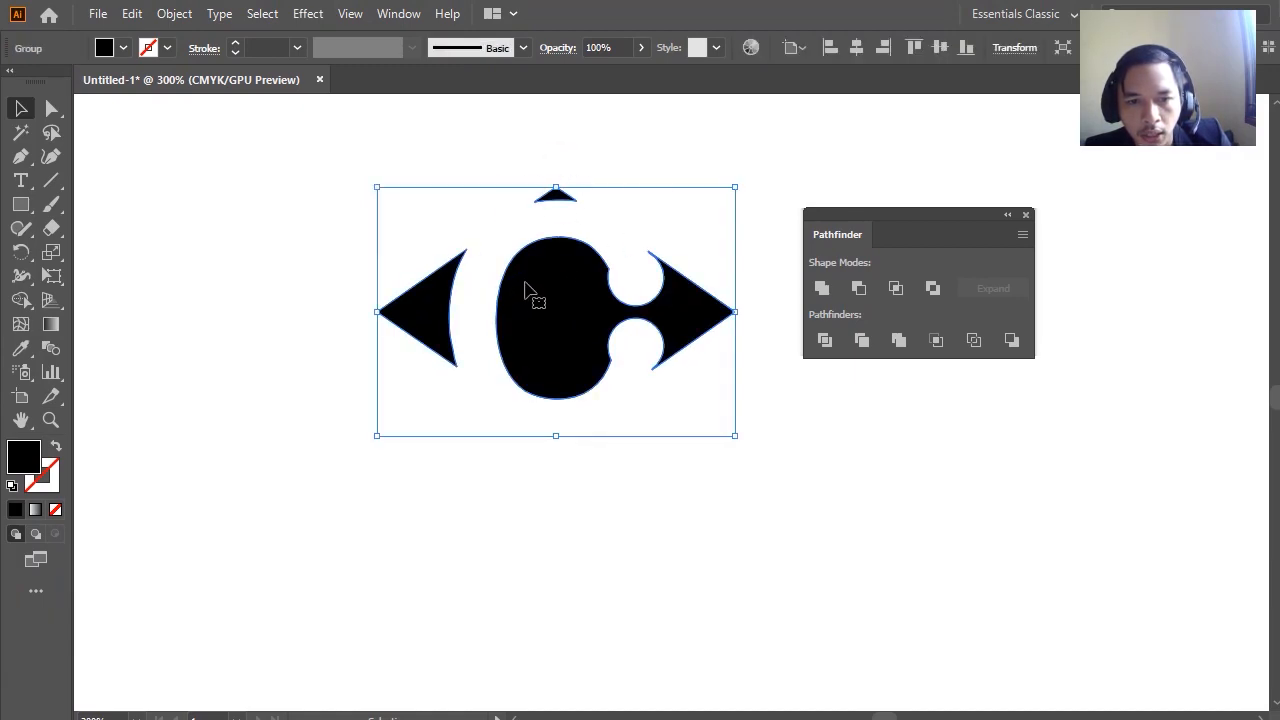
{"action": "right_click", "coordinate": [527, 290]}
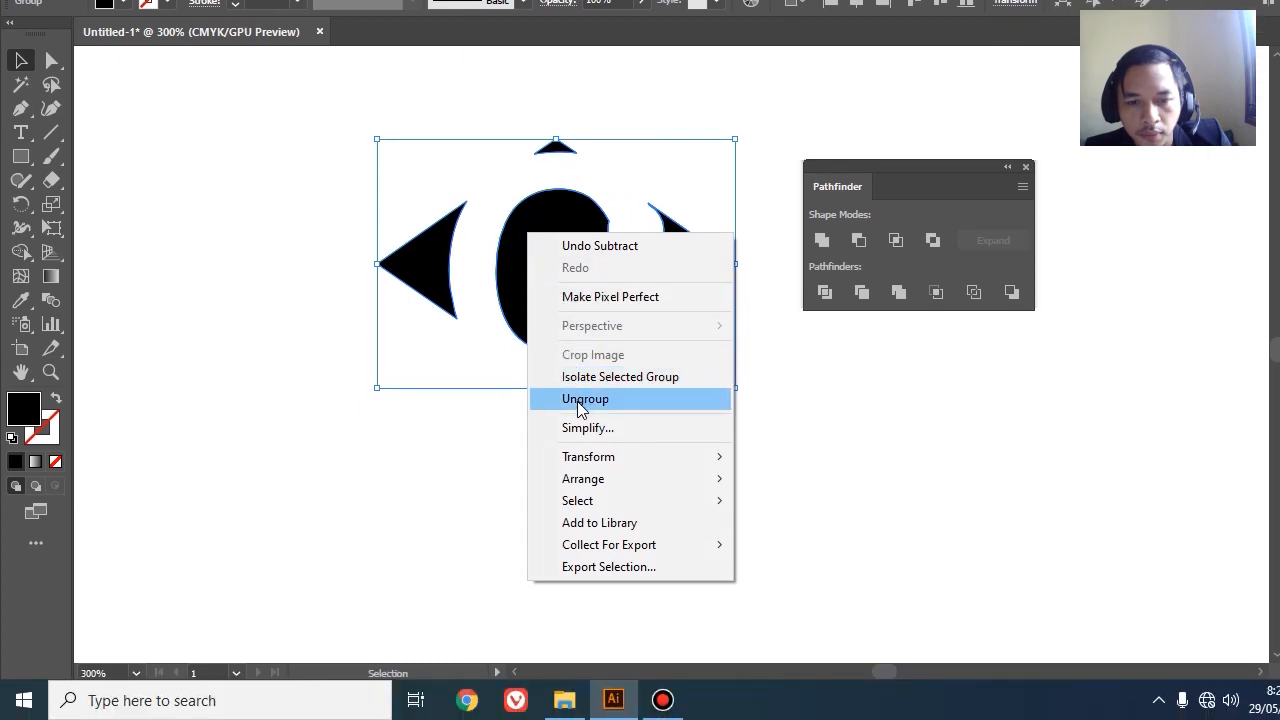
{"action": "left_click", "coordinate": [580, 399]}
{"action": "left_click", "coordinate": [640, 385]}
{"action": "left_click", "coordinate": [557, 152]}
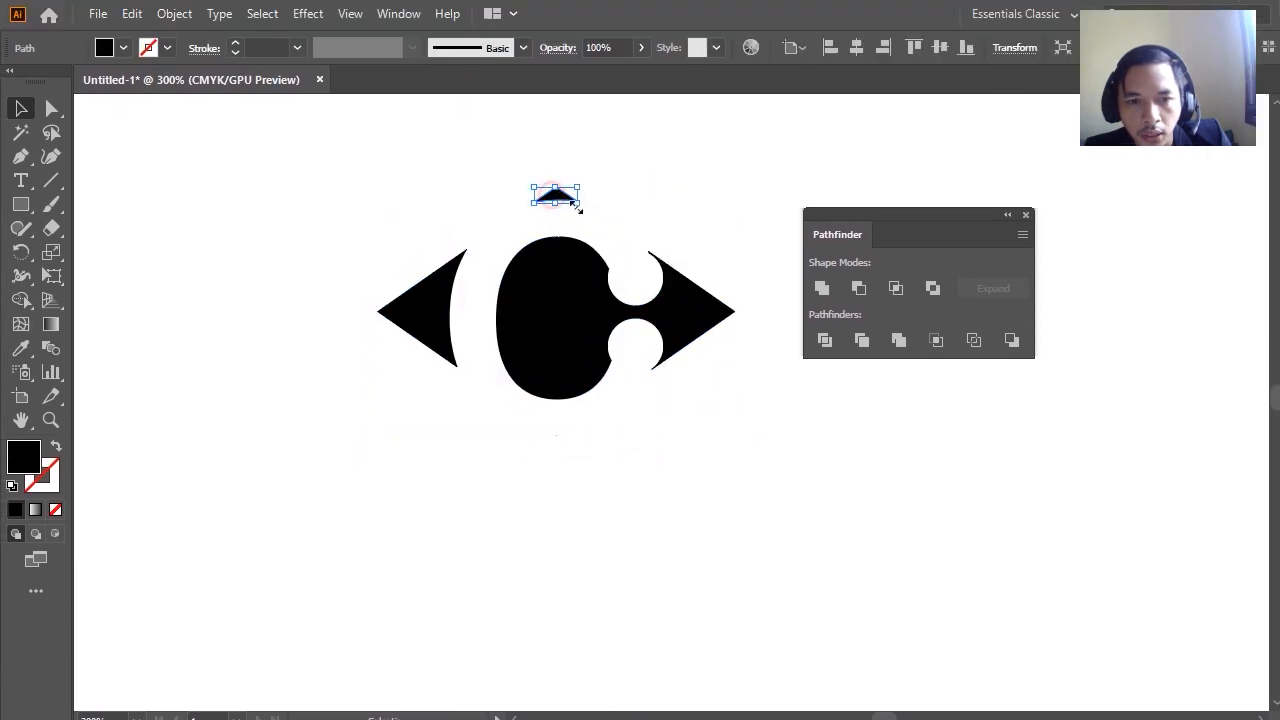
{"action": "left_click_drag", "start_coordinate": [562, 199], "coordinate": [251, 226]}
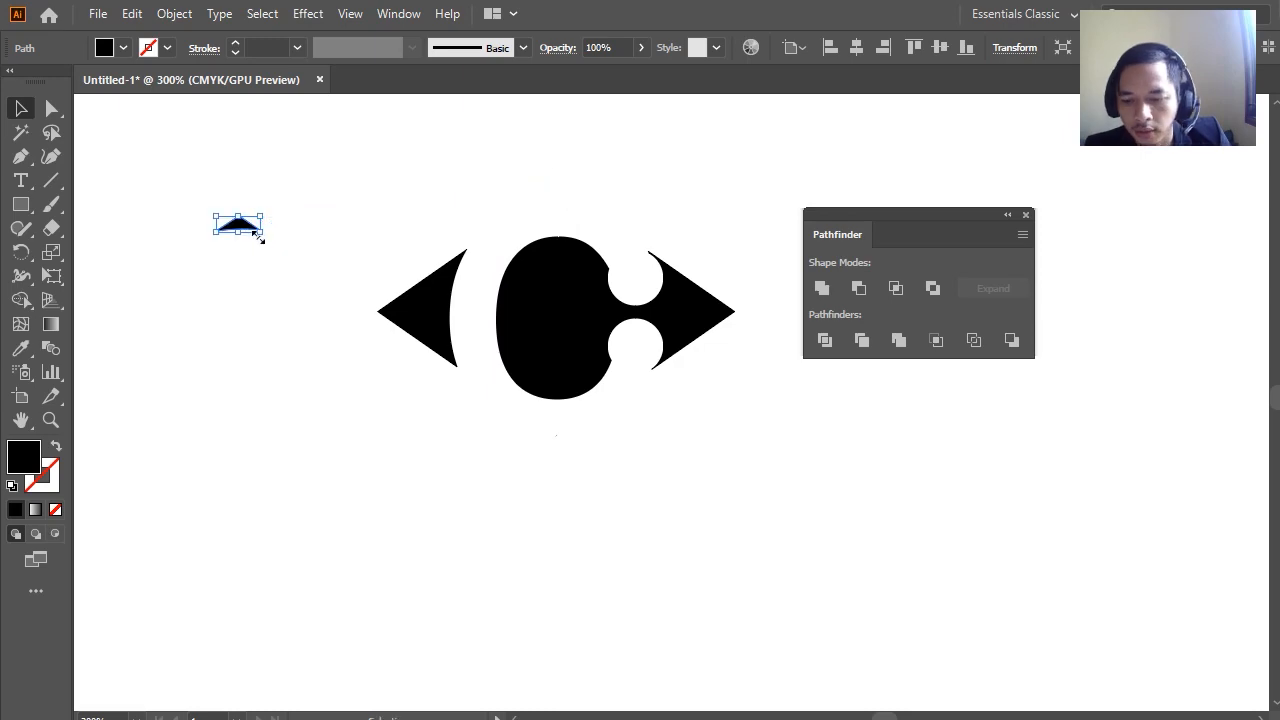
{"action": "key", "text": "Delete"}
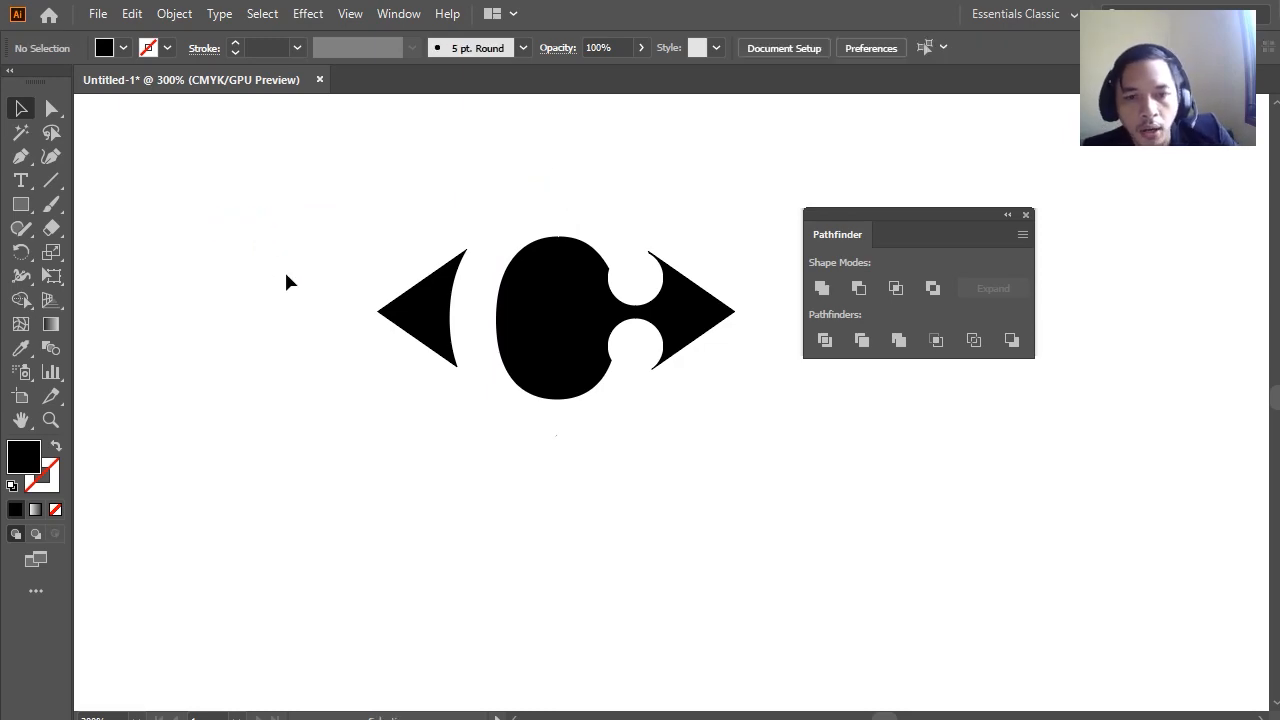
Fill the left arrowhead piece with dark blue and the large right-hand piece with red
{"action": "left_click", "coordinate": [418, 307]}
{"action": "left_click", "coordinate": [122, 47]}
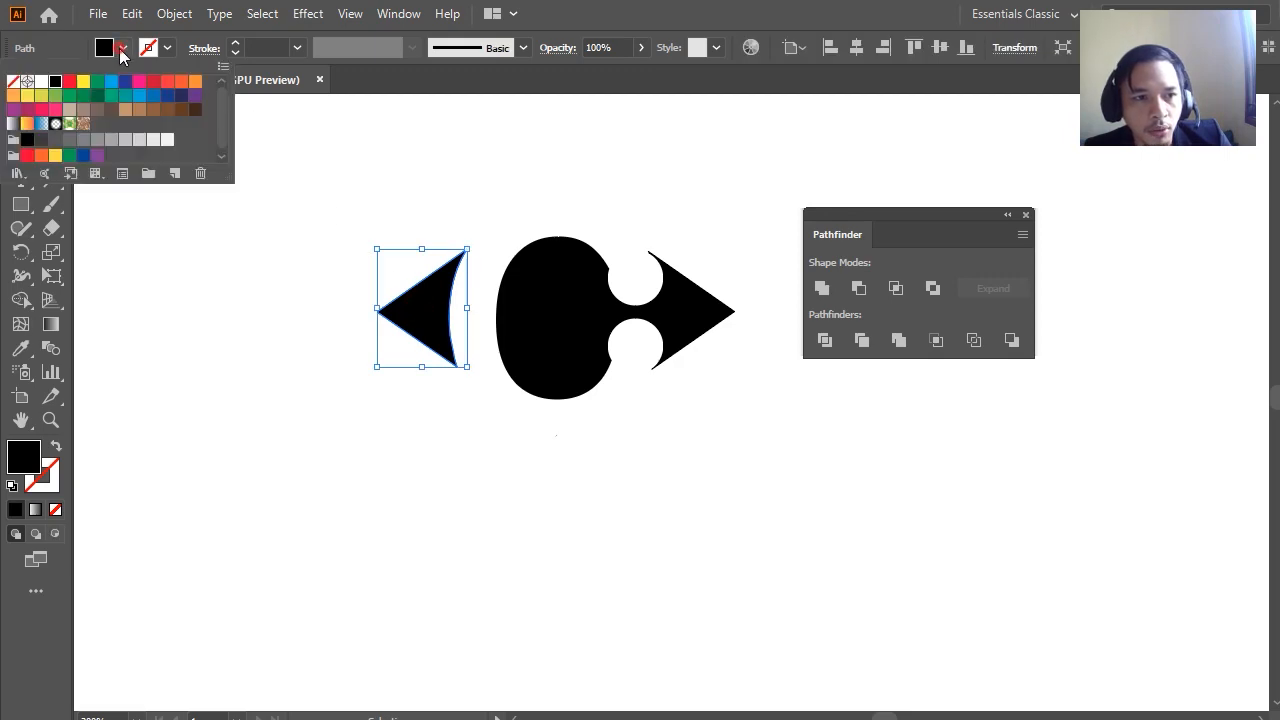
{"action": "left_click", "coordinate": [122, 91]}
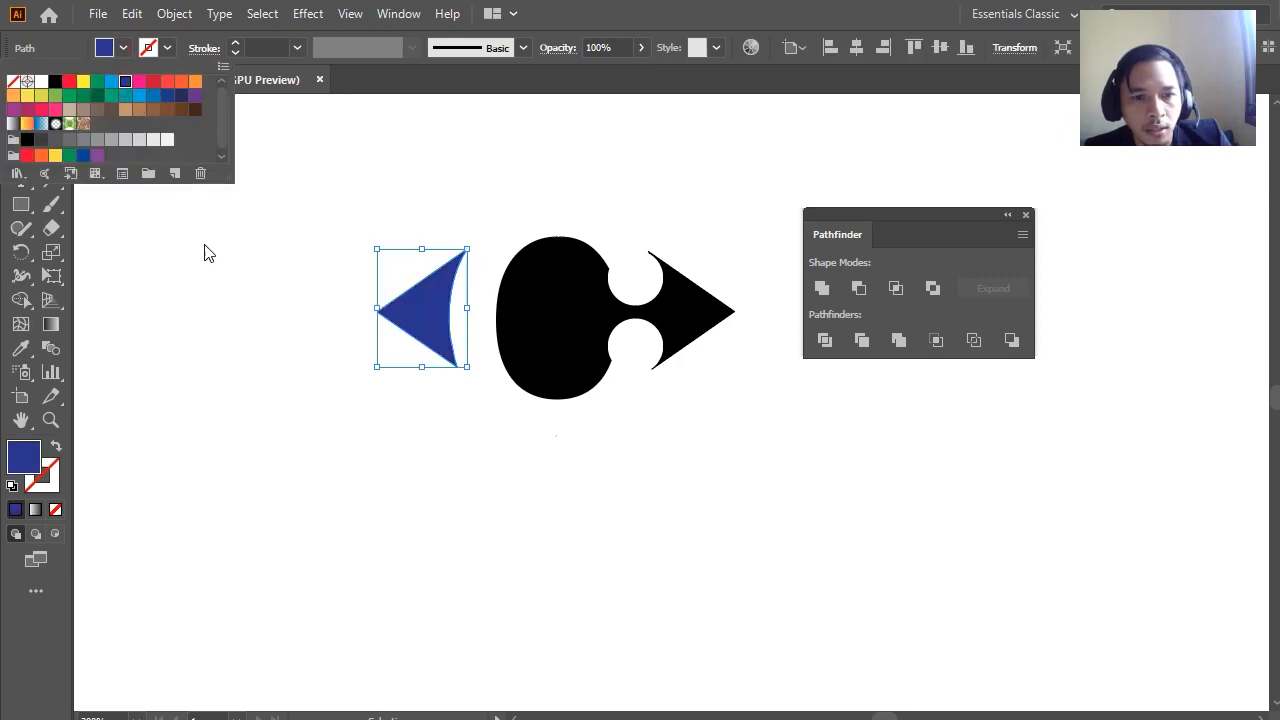
{"action": "left_click", "coordinate": [203, 245]}
{"action": "left_click", "coordinate": [531, 277]}
{"action": "left_click", "coordinate": [122, 47]}
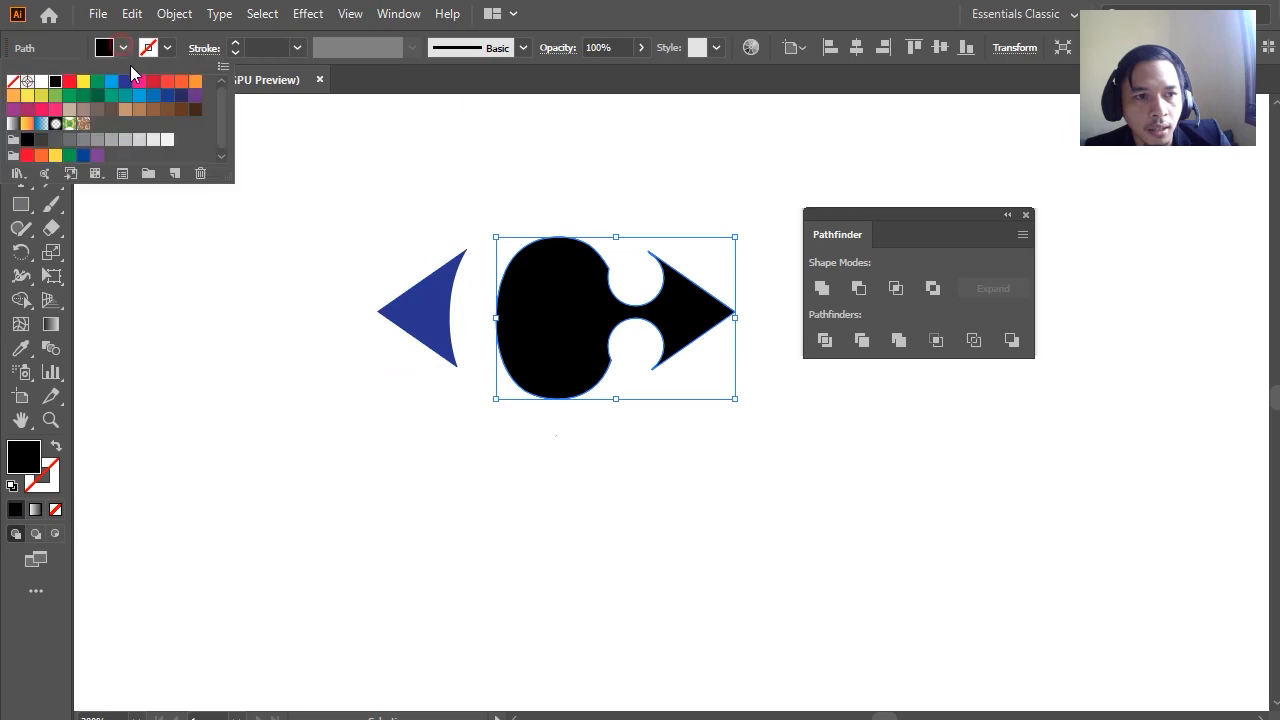
{"action": "left_click", "coordinate": [153, 81]}
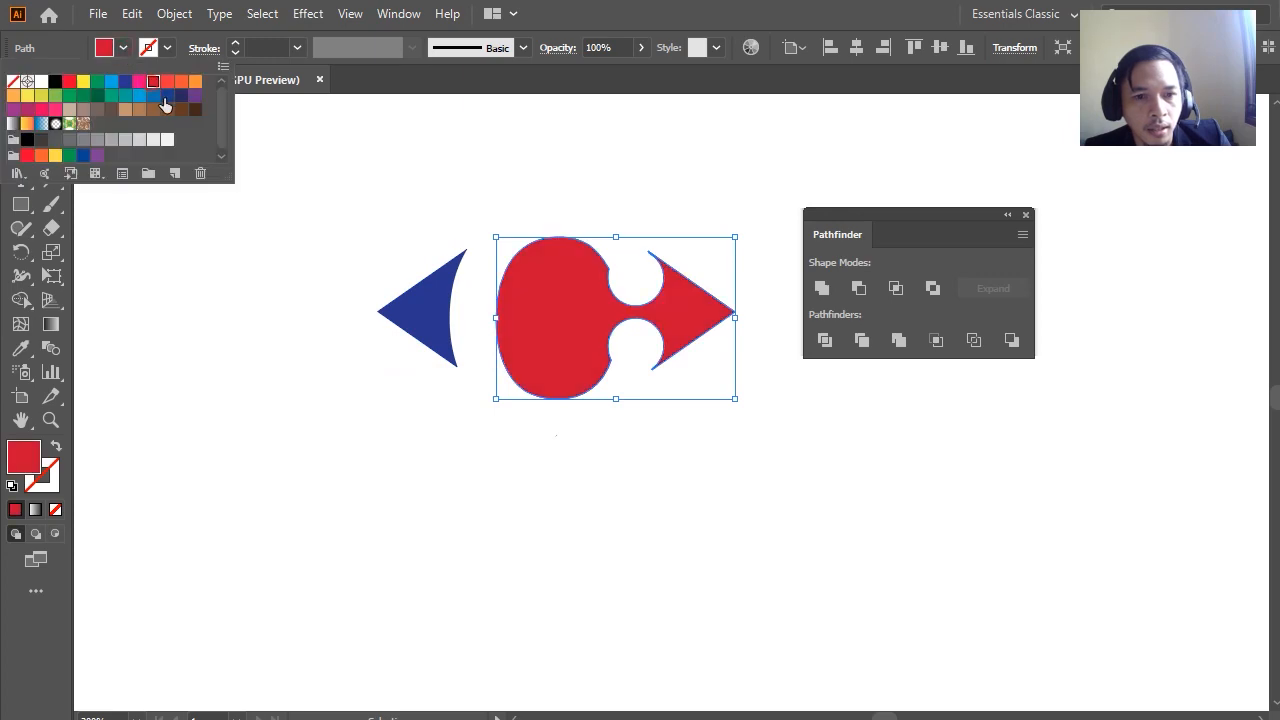
{"action": "left_click", "coordinate": [298, 289]}
Add the point text "Carefour" below the coloured logo shapes
{"action": "left_click", "coordinate": [21, 179]}
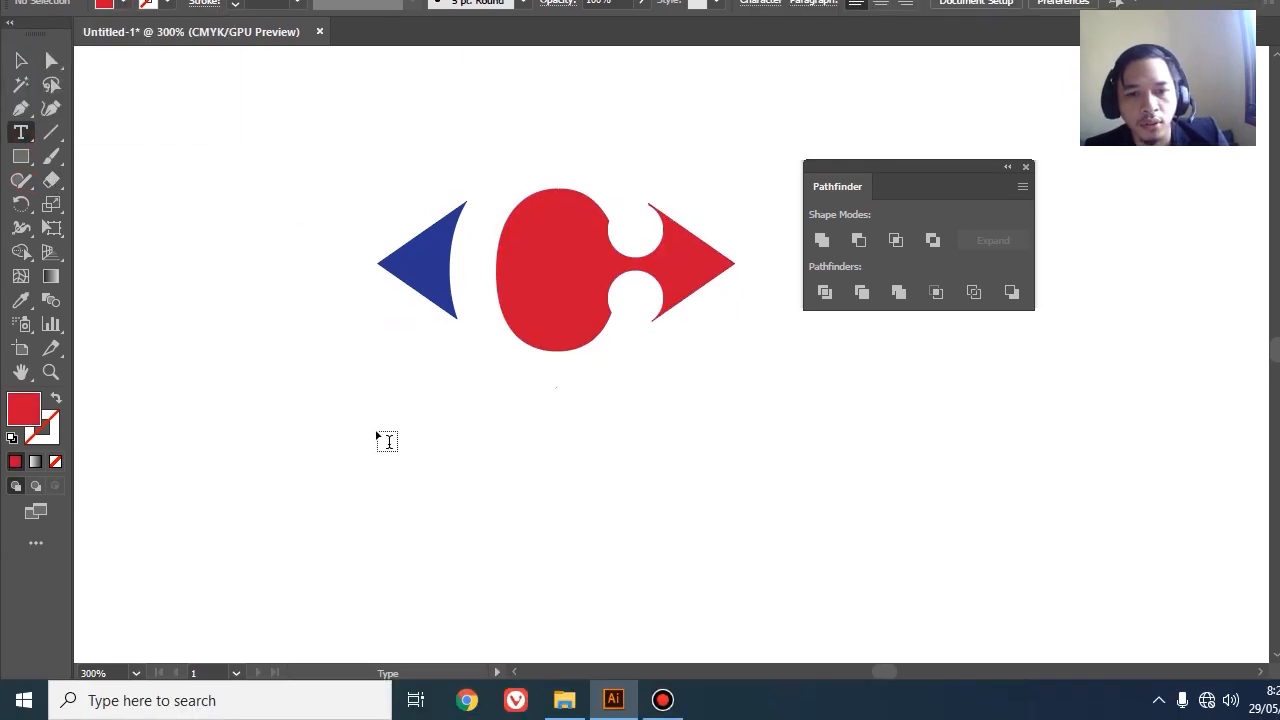
{"action": "left_click", "coordinate": [390, 436]}
{"action": "type", "text": "Car"}
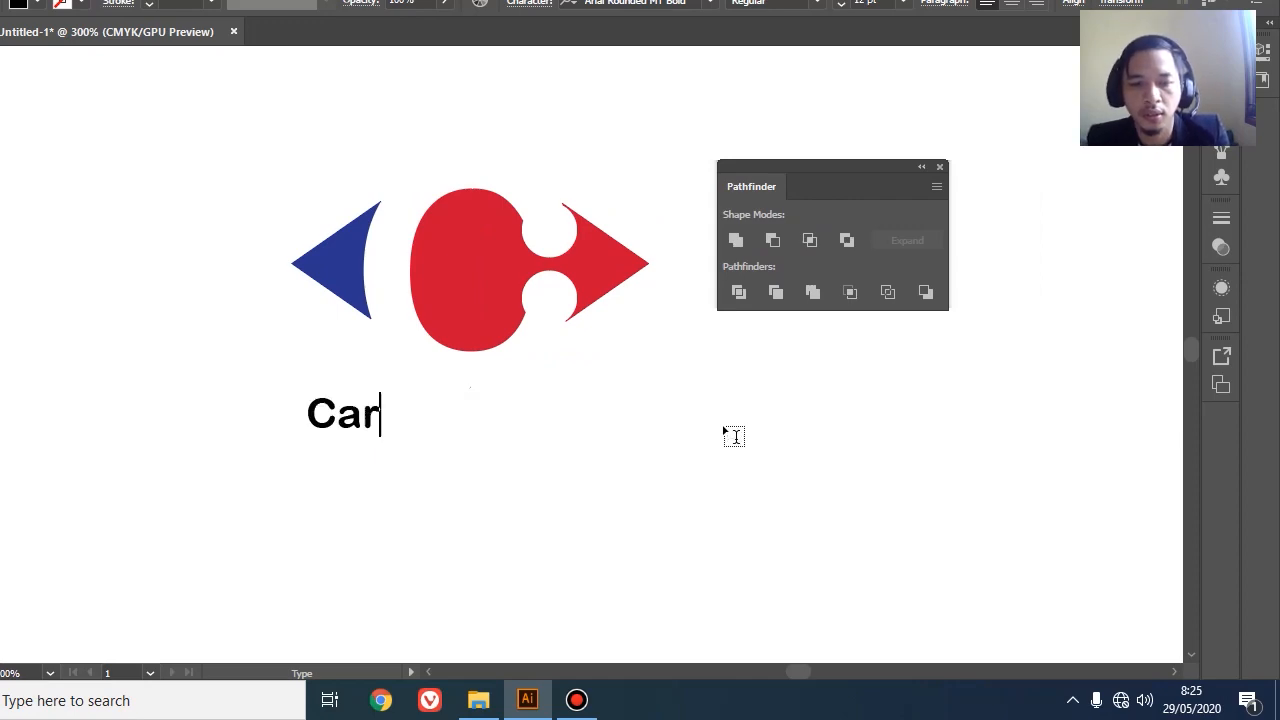
{"action": "type", "text": "efour"}
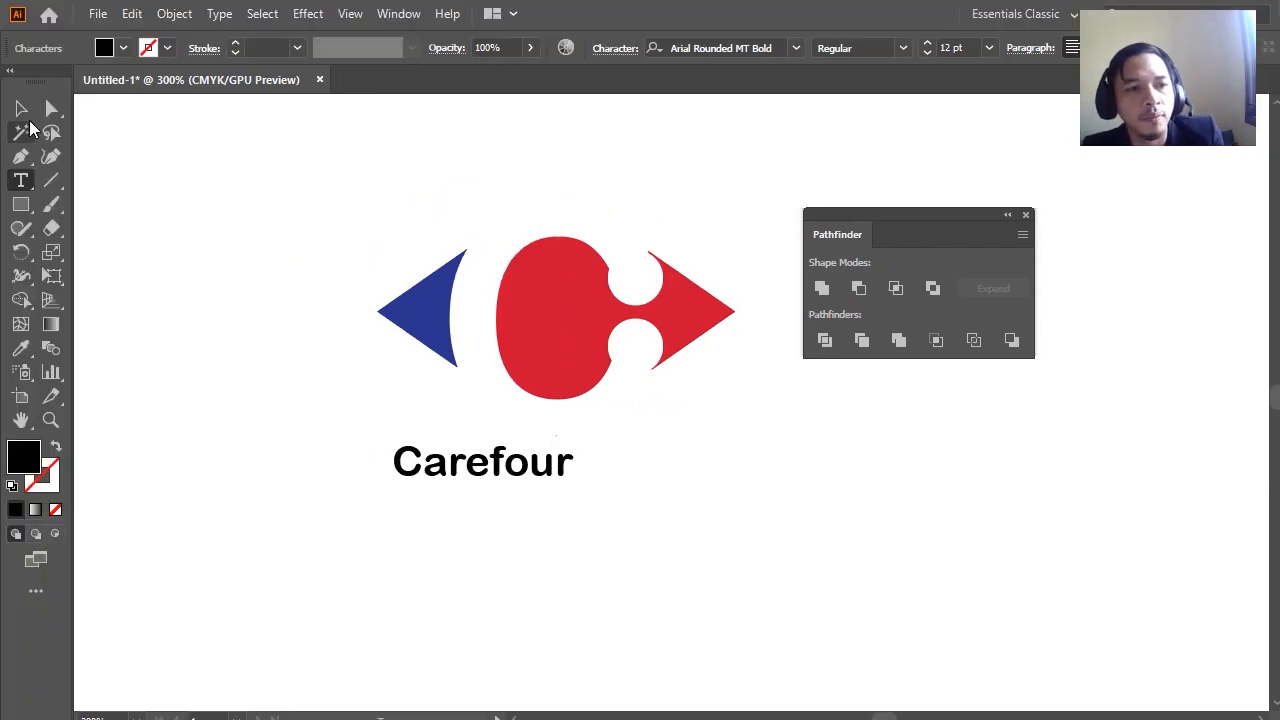
{"action": "left_click", "coordinate": [20, 108]}
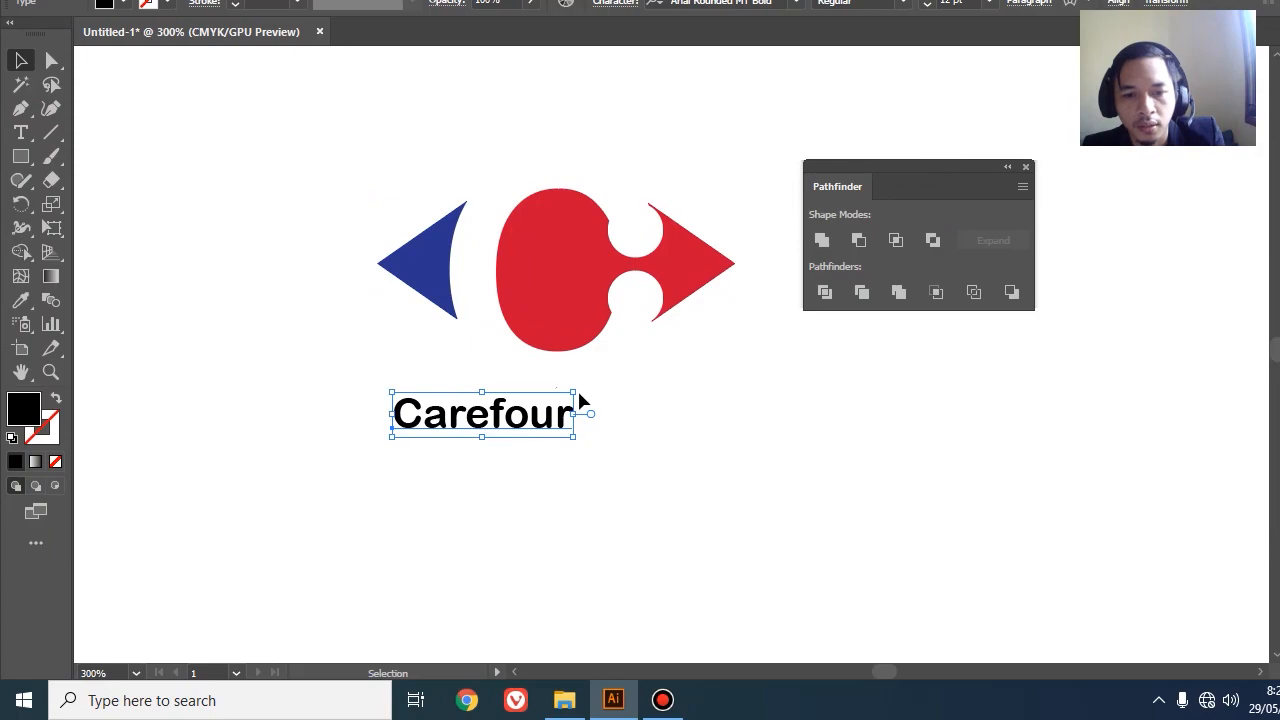
Enlarge the "Carefour" text to about the logo's width and position it centred directly beneath the shapes
{"action": "left_click_drag", "start_coordinate": [575, 441], "coordinate": [737, 393]}
{"action": "left_click_drag", "start_coordinate": [650, 362], "coordinate": [669, 359]}
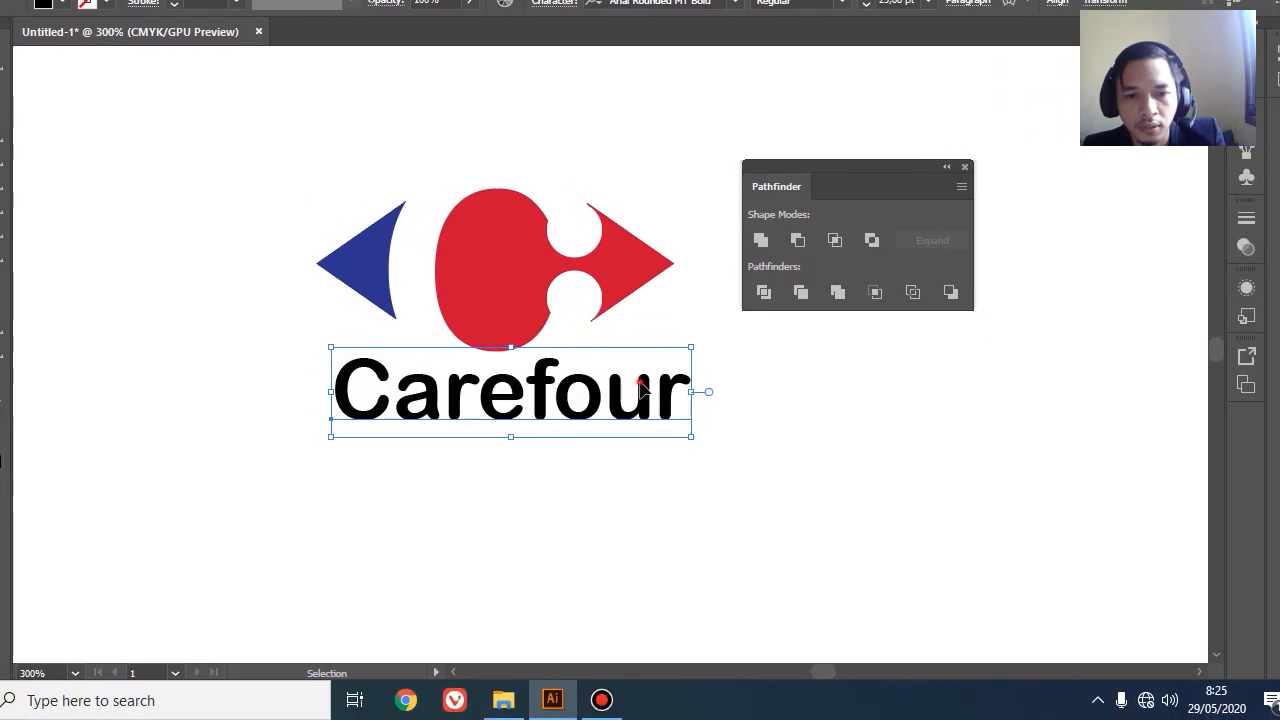
{"action": "left_click_drag", "start_coordinate": [618, 393], "coordinate": [603, 393]}
{"action": "left_click", "coordinate": [741, 386]}
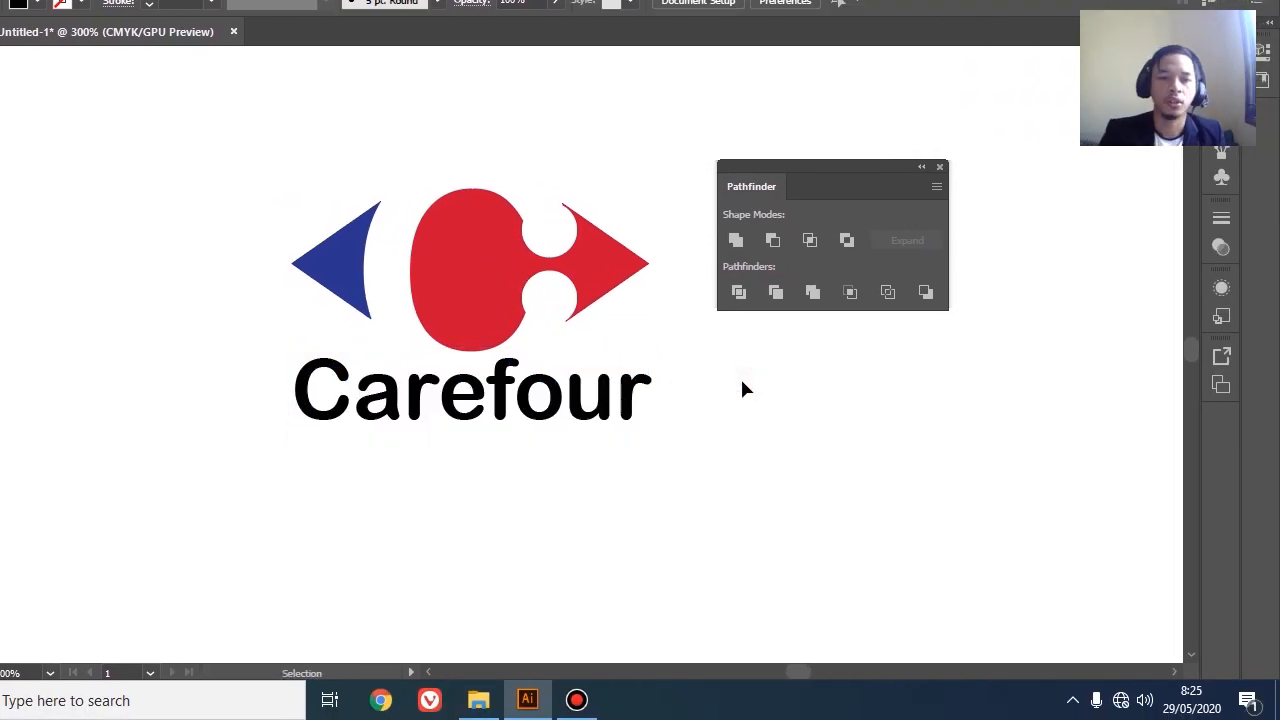